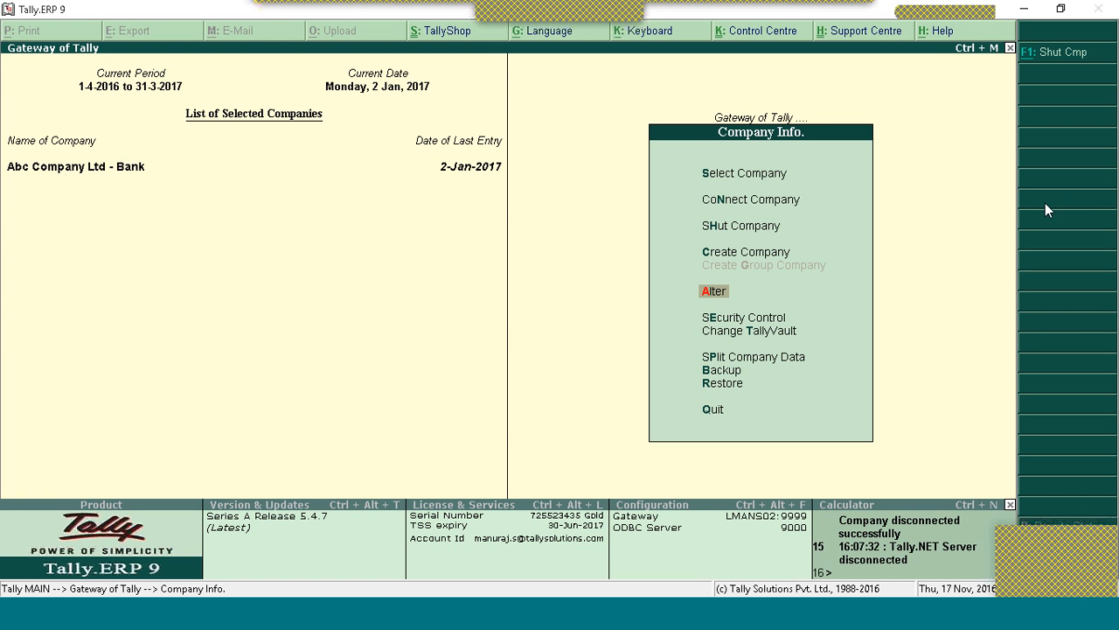
Step: Move the Company Info menu highlight down toward Security Control
{"action": "key", "text": "Down"}
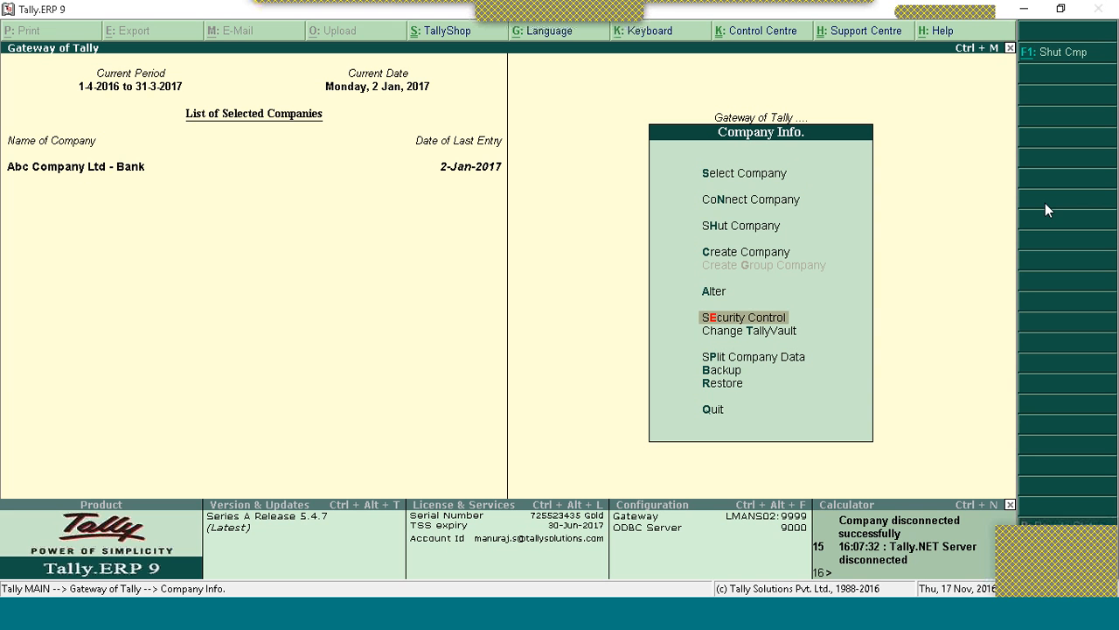
Step: Back out of Company Alteration and open Security Control from the Company Info menu
{"action": "left_click", "coordinate": [719, 296]}
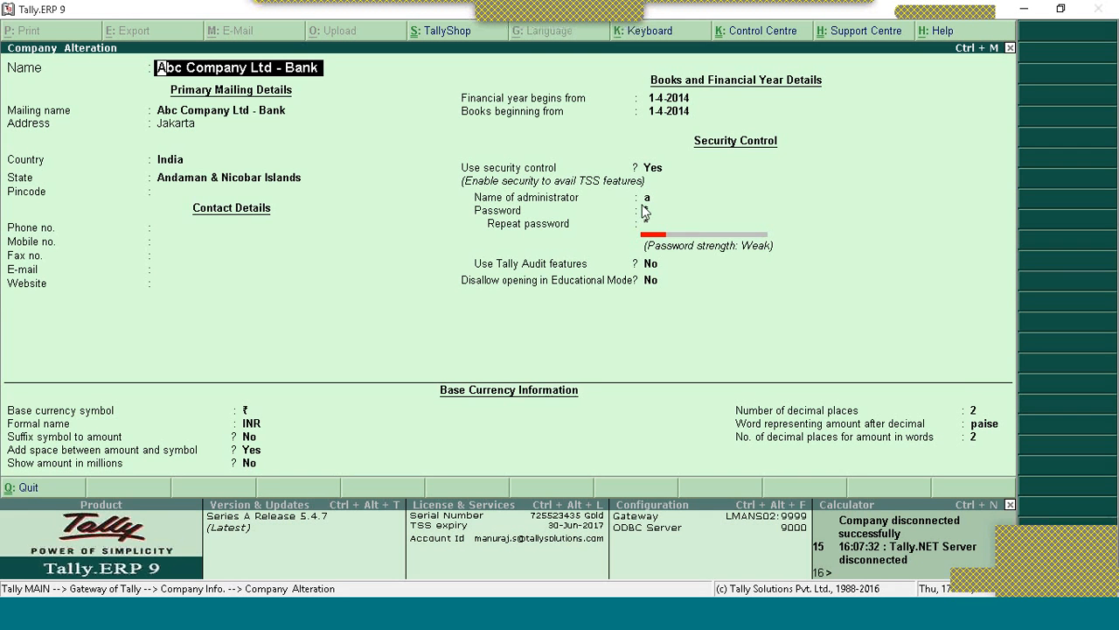
{"action": "key", "text": "Escape"}
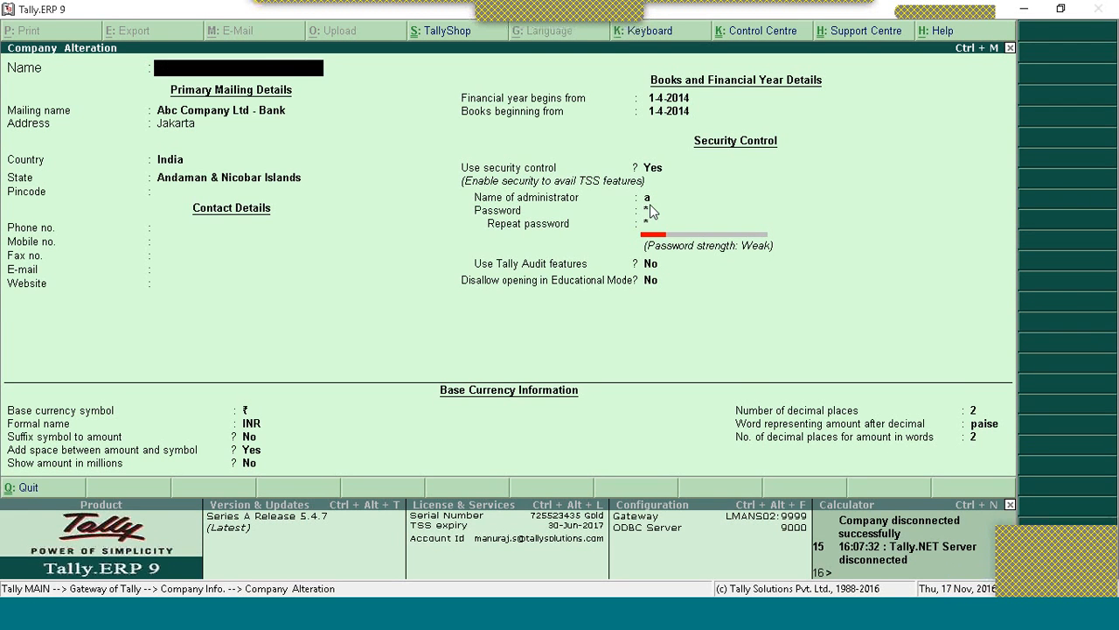
{"action": "key", "text": "Escape"}
{"action": "key", "text": "Down"}
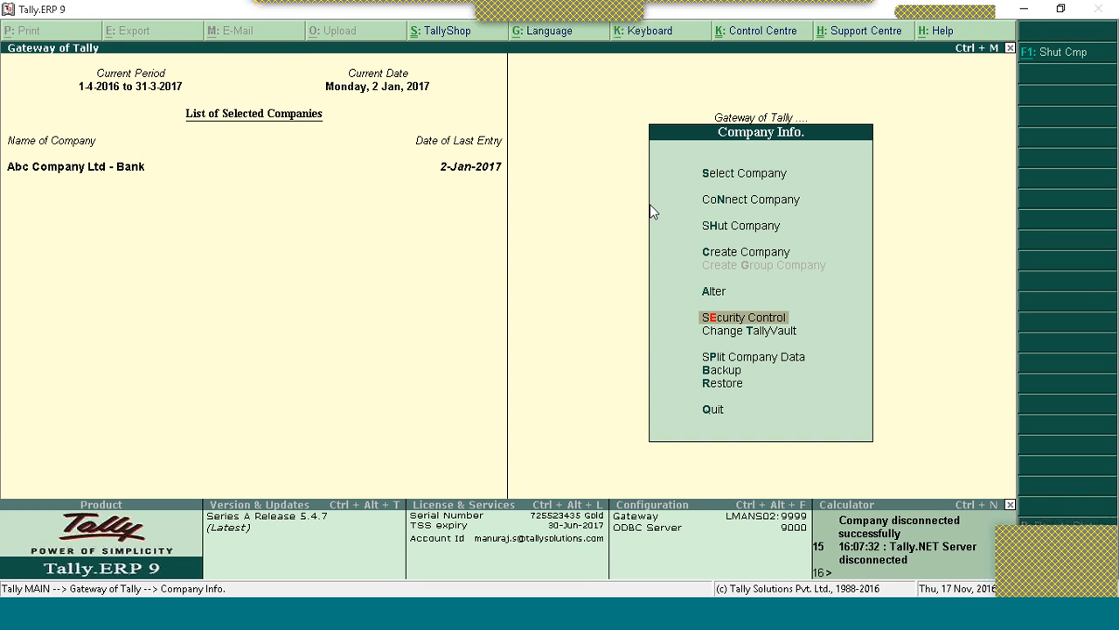
{"action": "key", "text": "Return"}
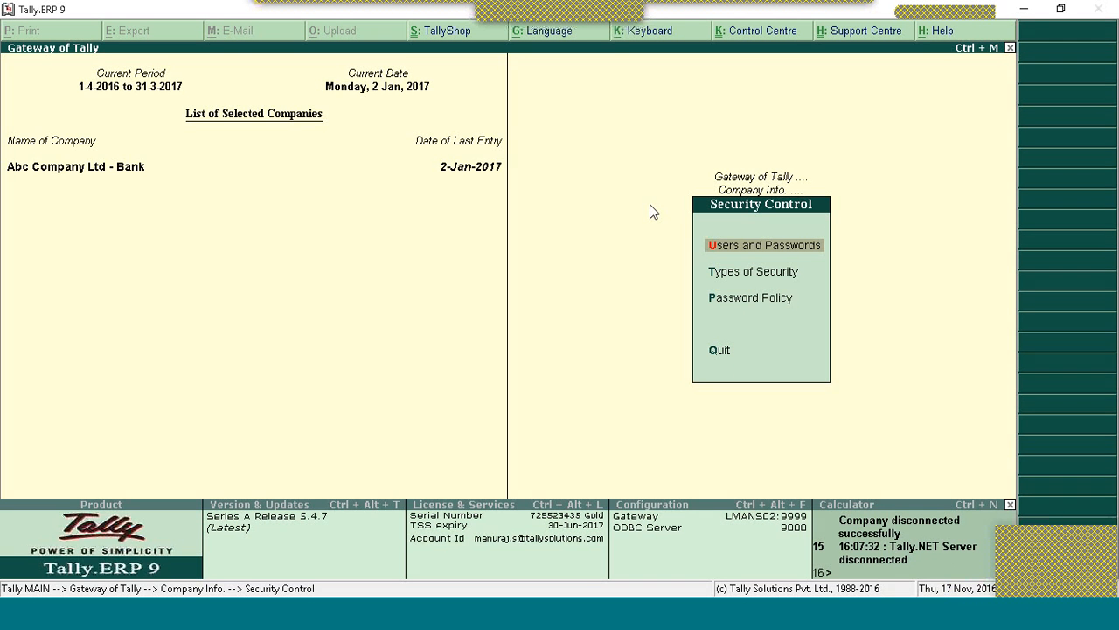
Step: Open Users and Passwords and set the first row's security level to Tally.NET User
{"action": "key", "text": "Return"}
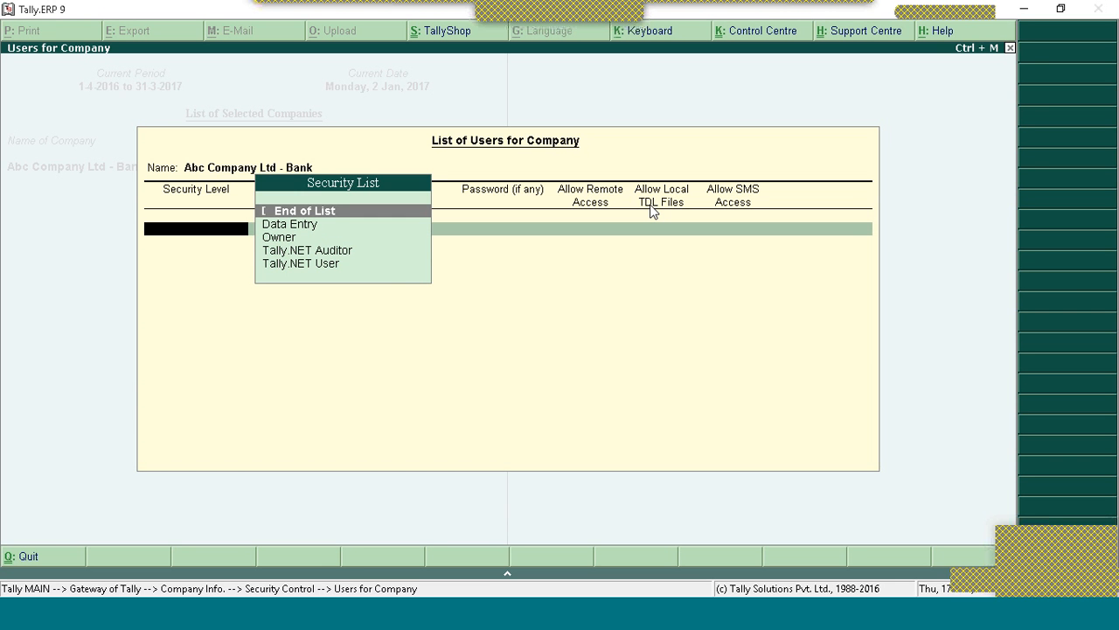
{"action": "key", "text": "Down"}
{"action": "key", "text": "Down"}
{"action": "key", "text": "Down"}
{"action": "key", "text": "Down"}
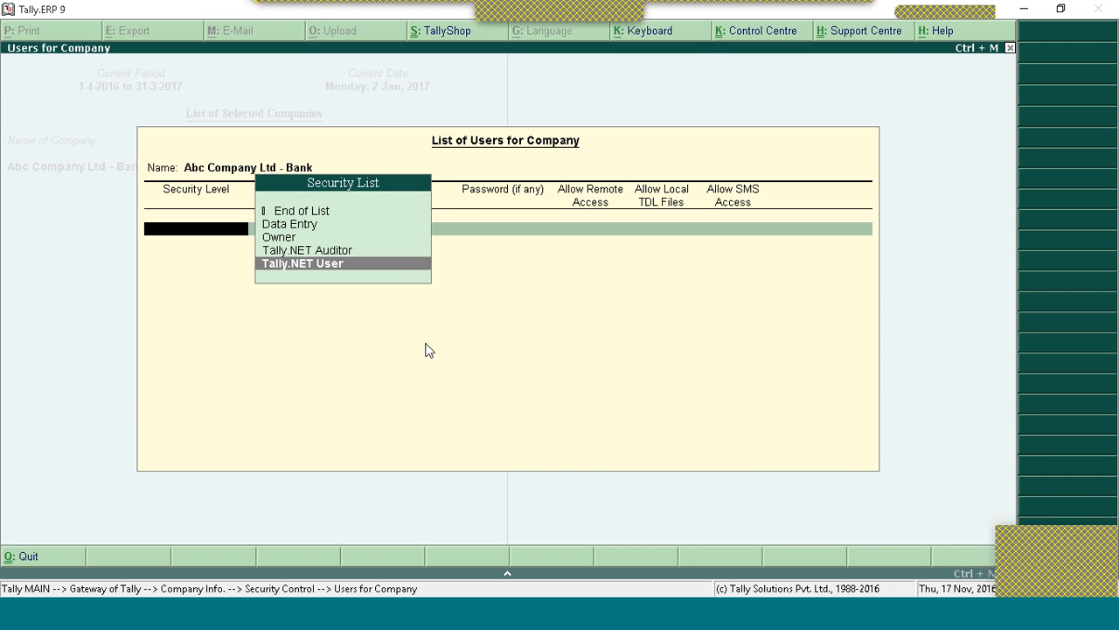
{"action": "key", "text": "Return"}
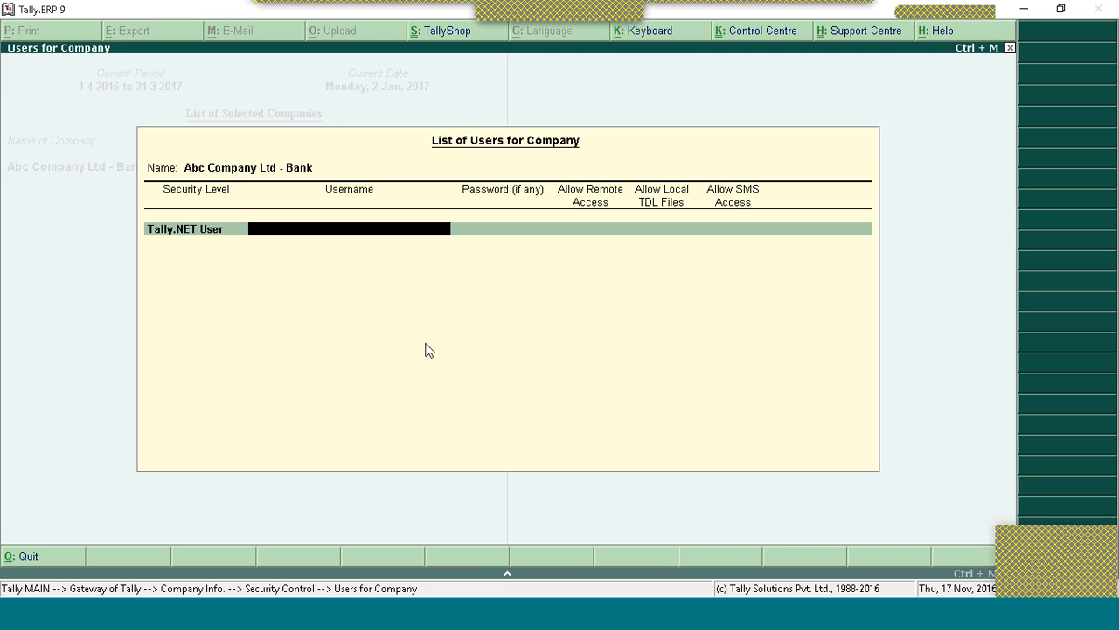
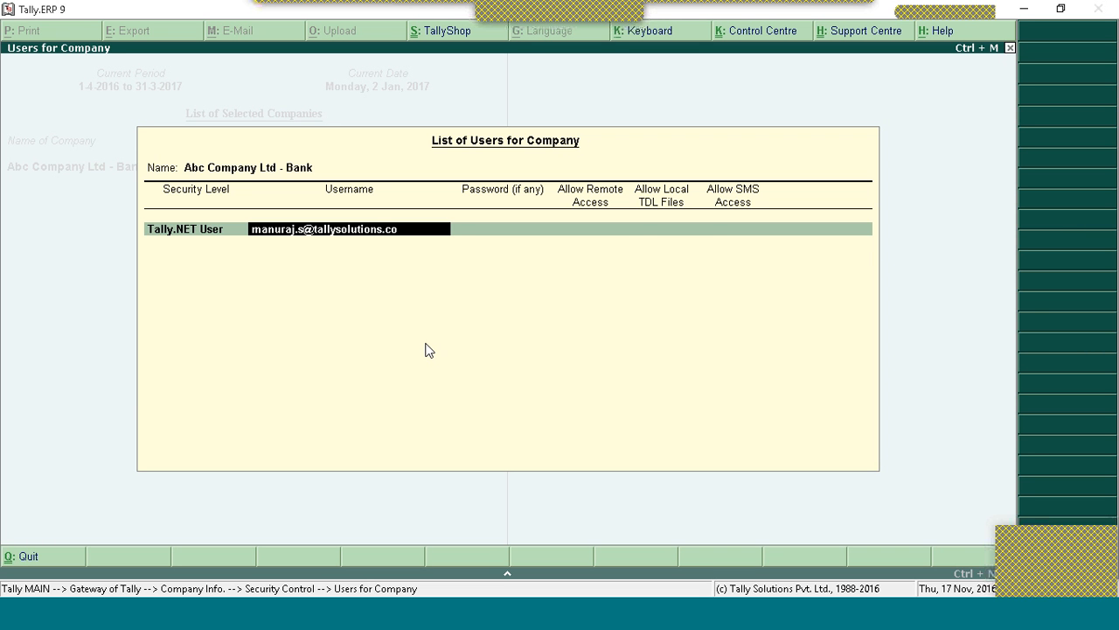
Step: Enter the Tally.NET user's e-mail address as the row's username
{"action": "key", "text": "Return"}
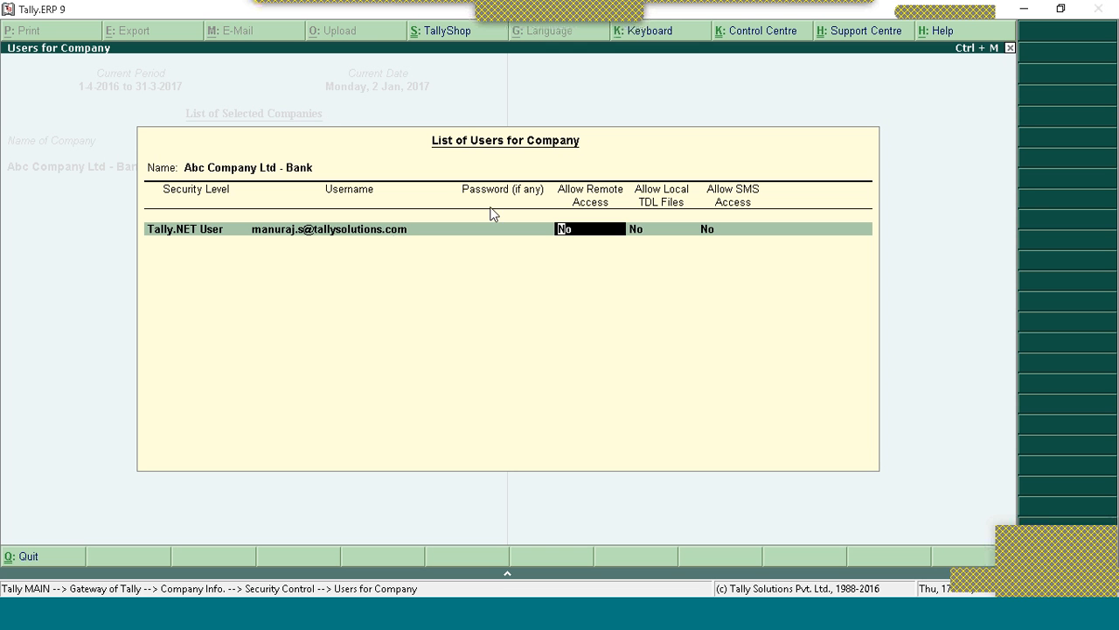
Step: Set Allow Remote Access to Yes, leaving Allow Local TDL Files and Allow SMS Access at No
{"action": "type", "text": "yes"}
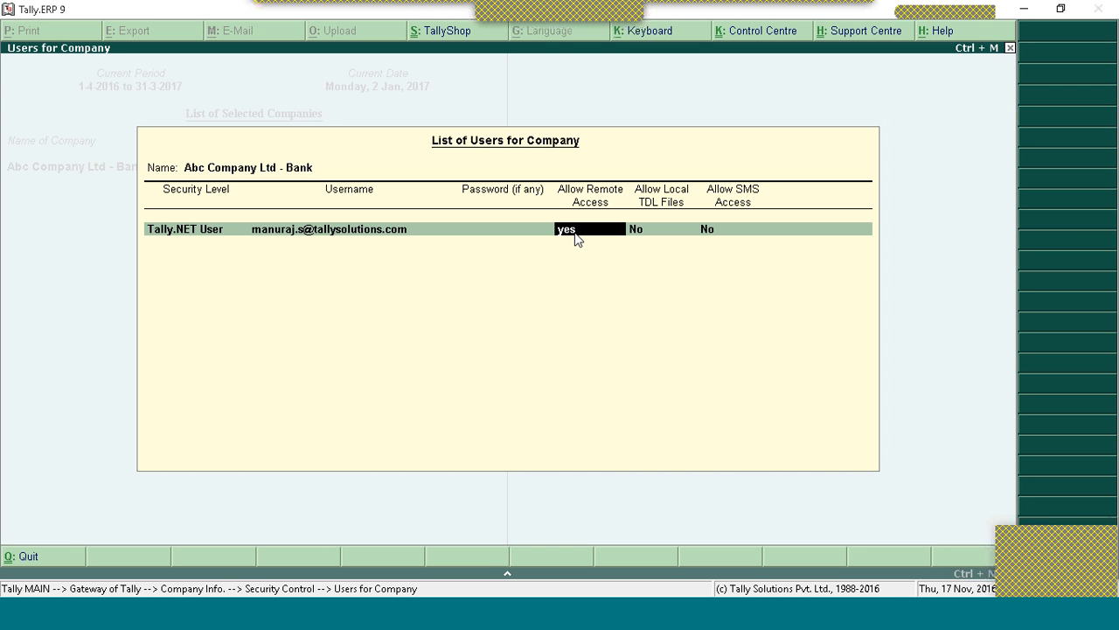
{"action": "key", "text": "Return"}
{"action": "key", "text": "Return"}
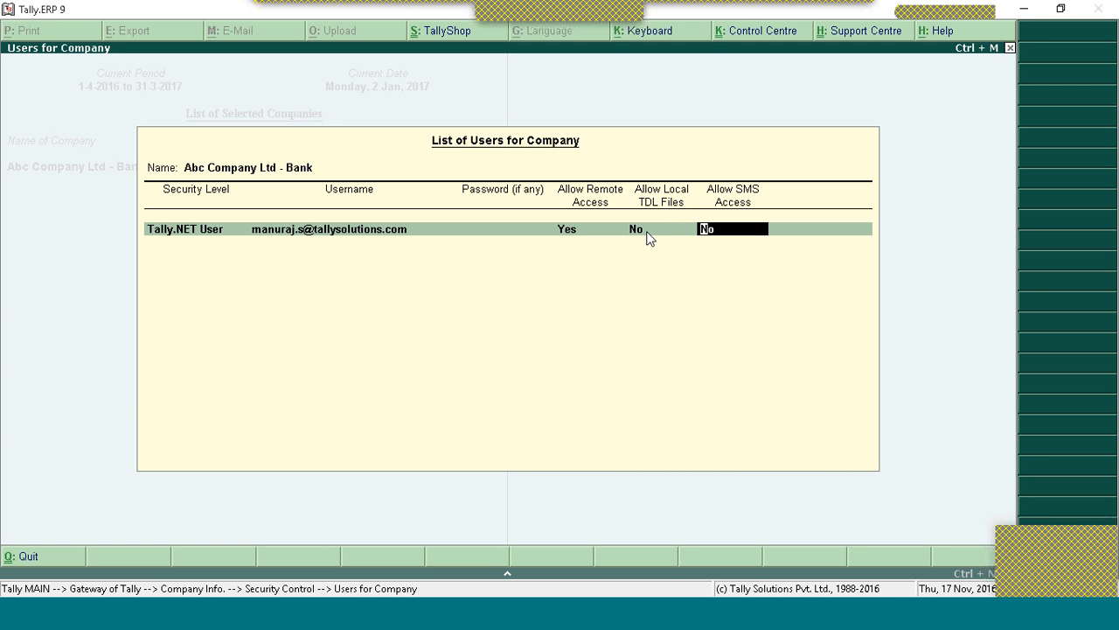
{"action": "key", "text": "BackSpace"}
{"action": "key", "text": "BackSpace"}
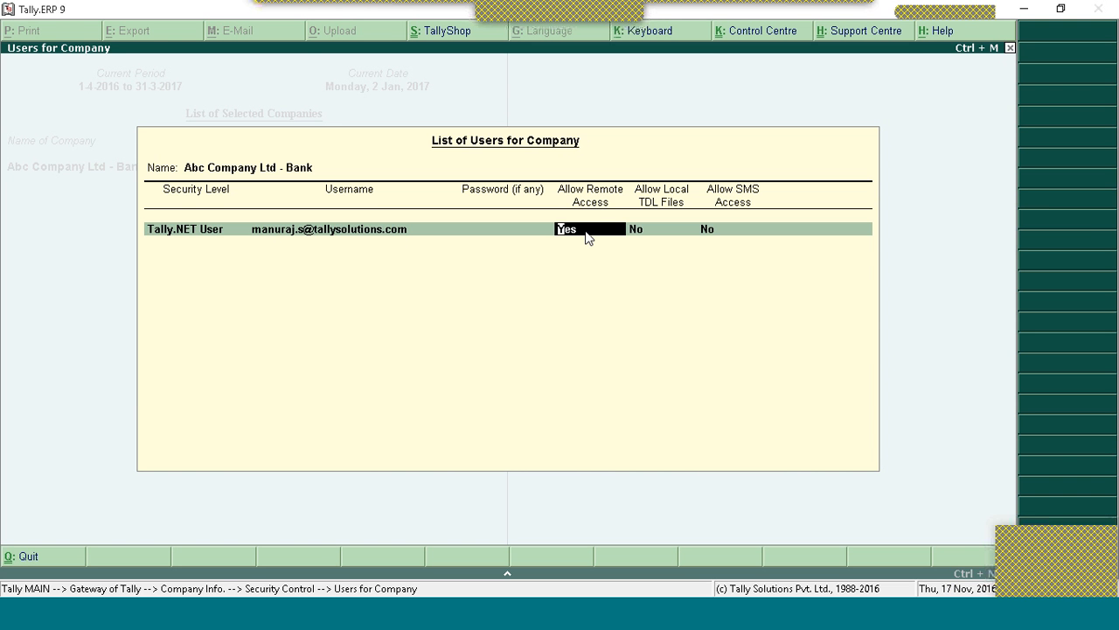
{"action": "key", "text": "Return"}
{"action": "key", "text": "Return"}
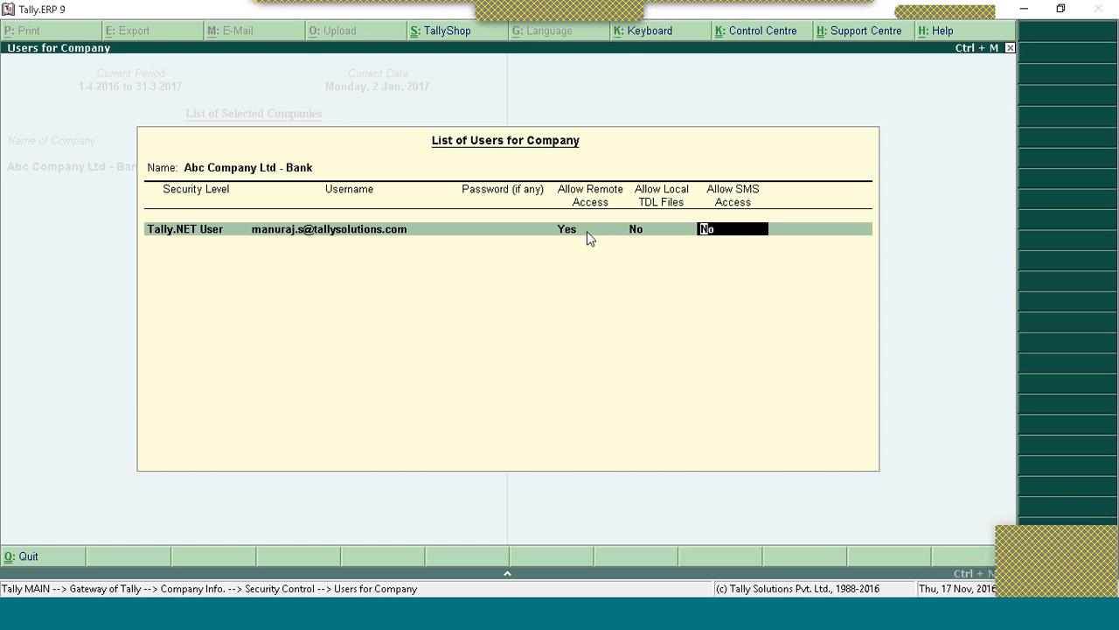
{"action": "key", "text": "Return"}
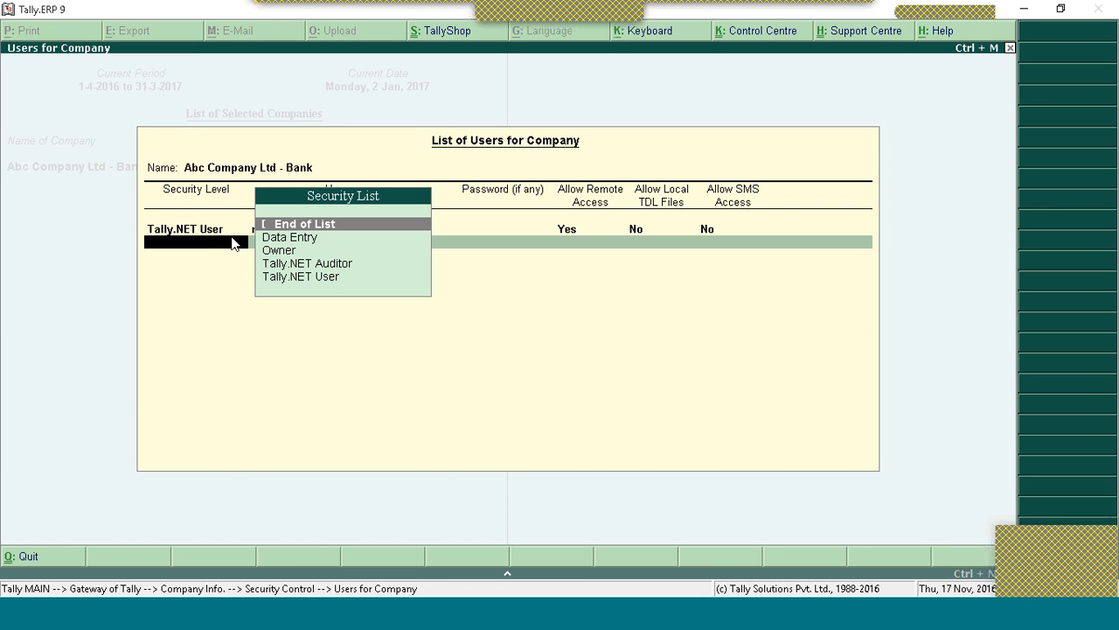
Step: Choose End of List and accept the Users for Company list to save it
{"action": "left_click", "coordinate": [269, 227]}
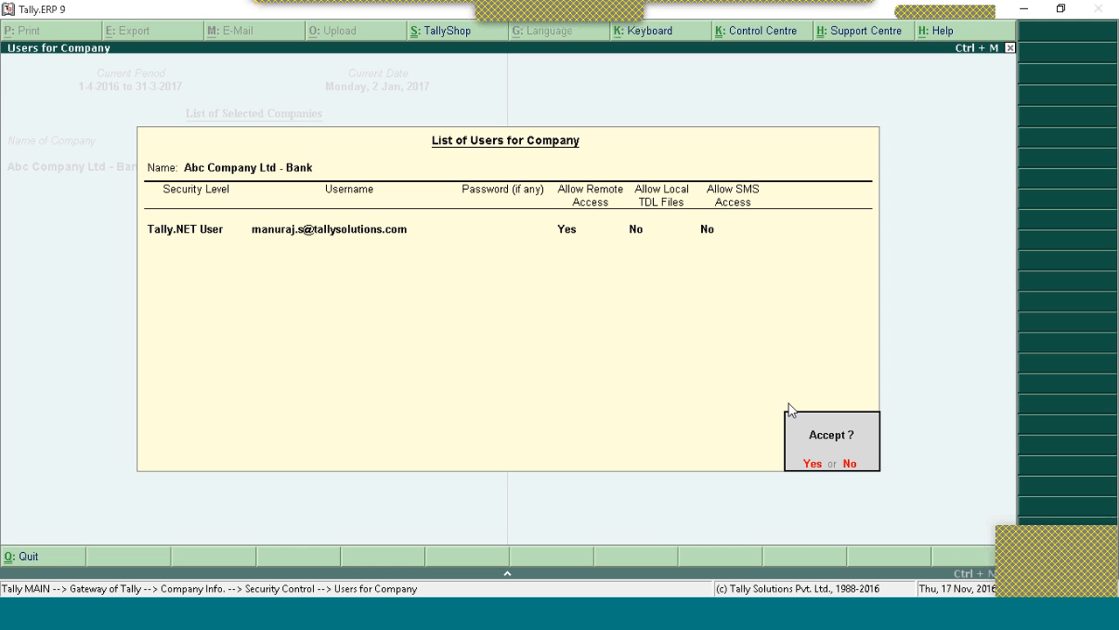
{"action": "left_click", "coordinate": [812, 464]}
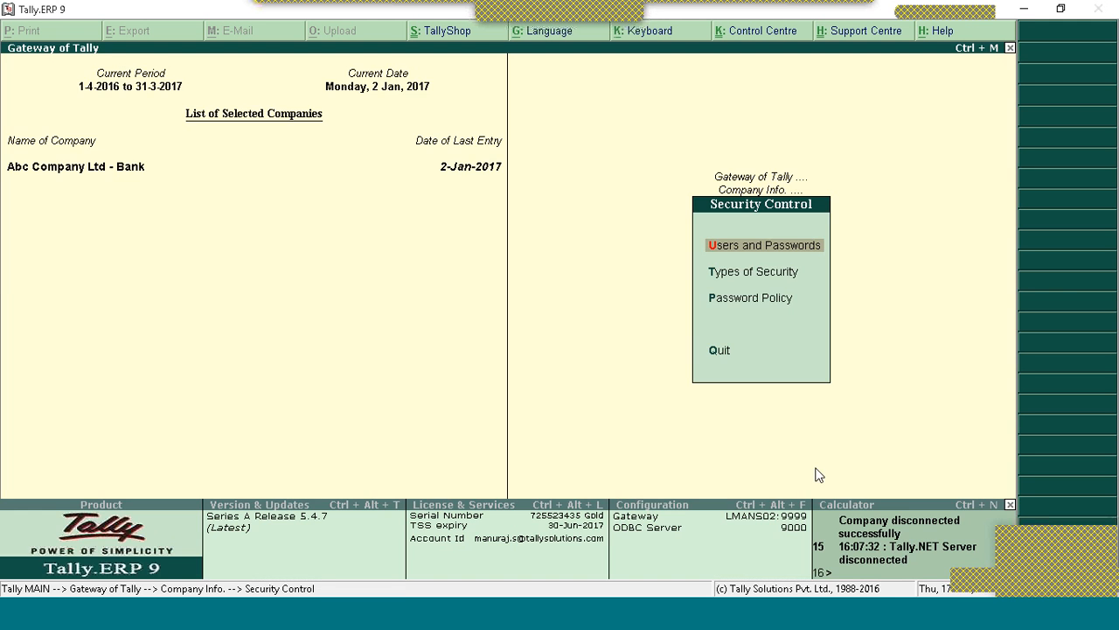
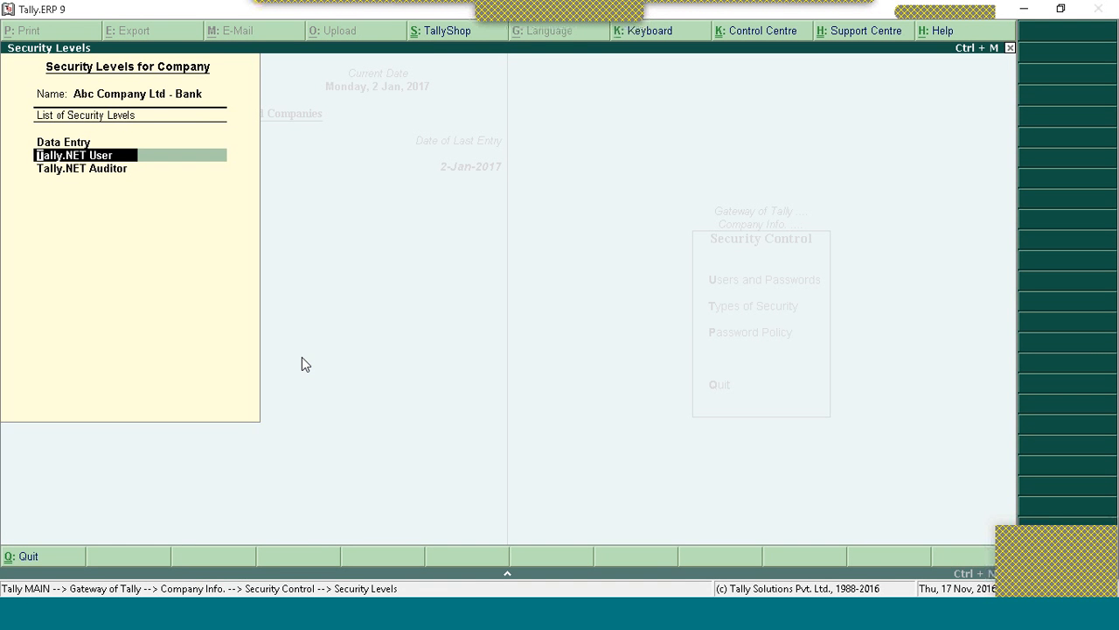
Step: Base the Tally.NET User security level on Tally.NET User basic facilities
{"action": "key", "text": "Return"}
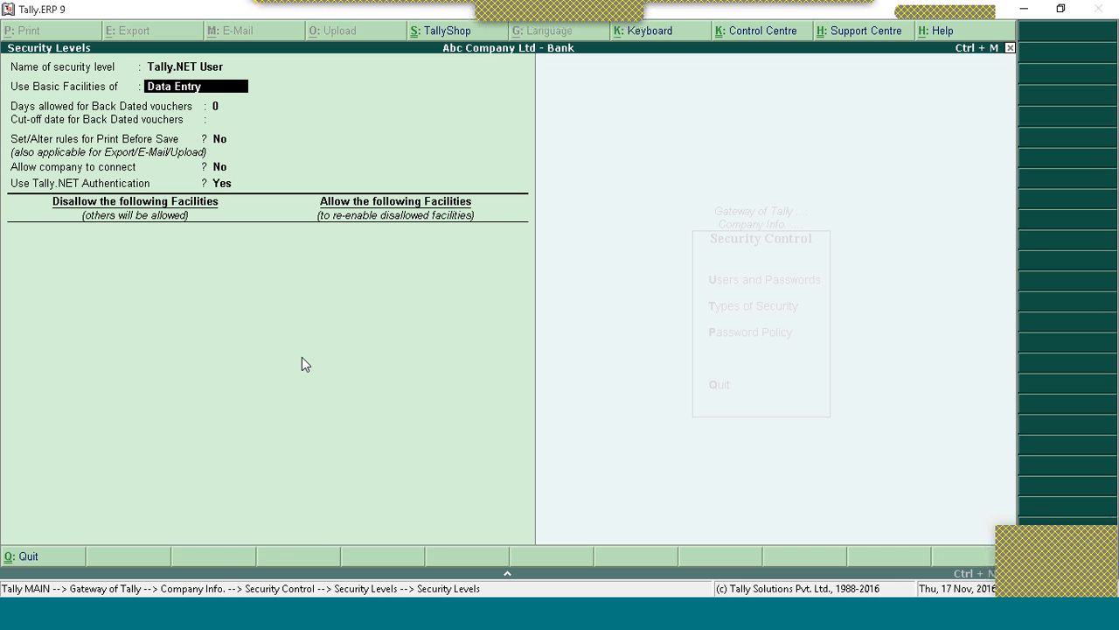
{"action": "key", "text": "BackSpace"}
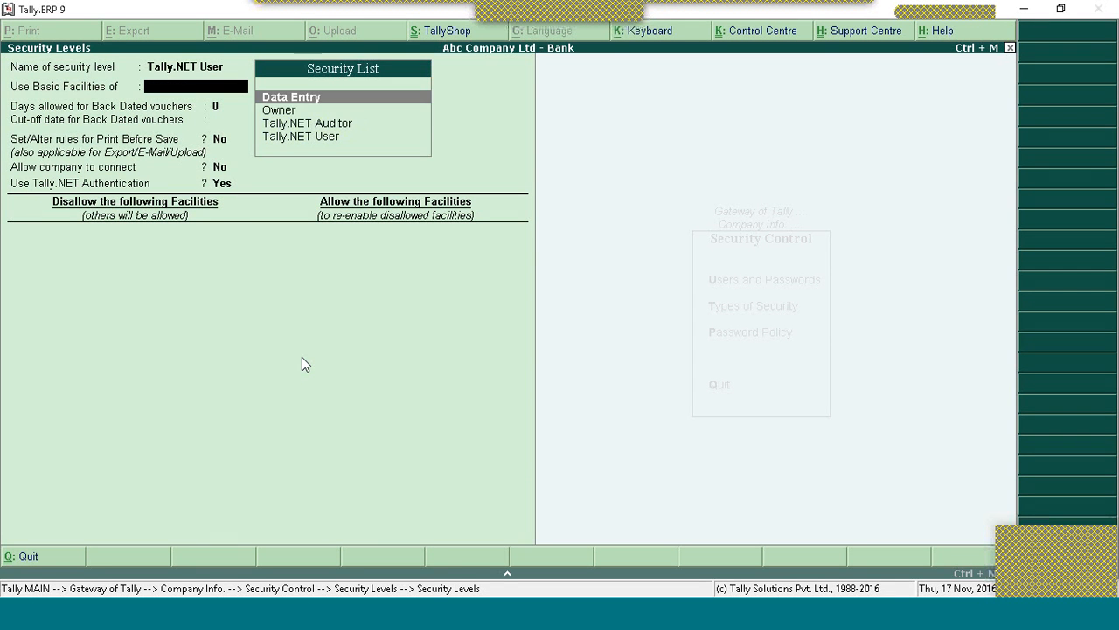
{"action": "key", "text": "Down"}
{"action": "key", "text": "Down"}
{"action": "key", "text": "Down"}
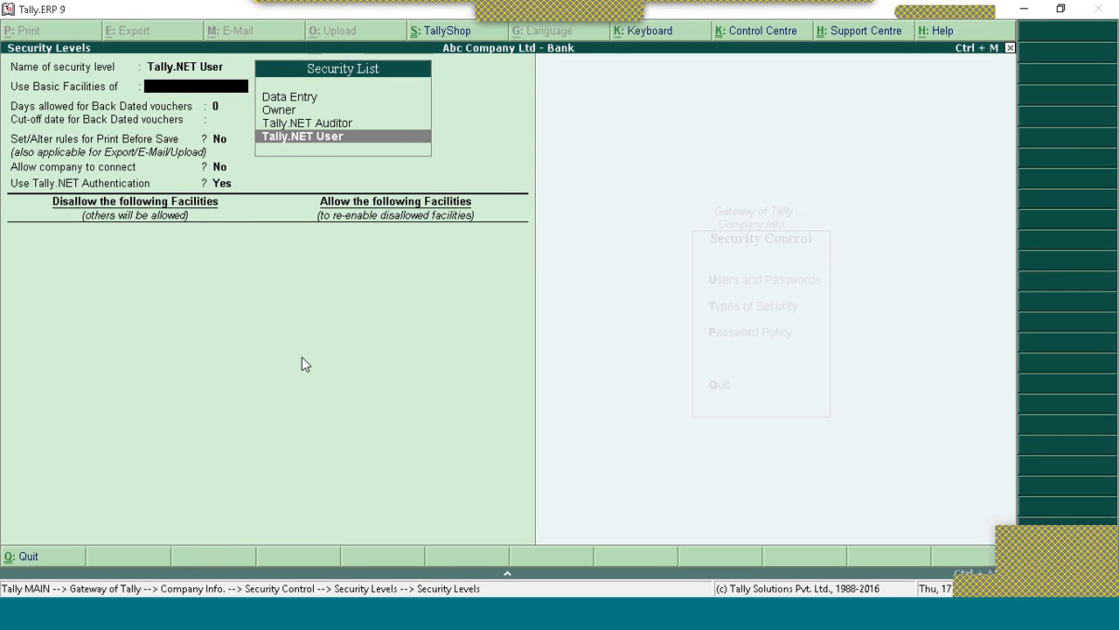
{"action": "key", "text": "Return"}
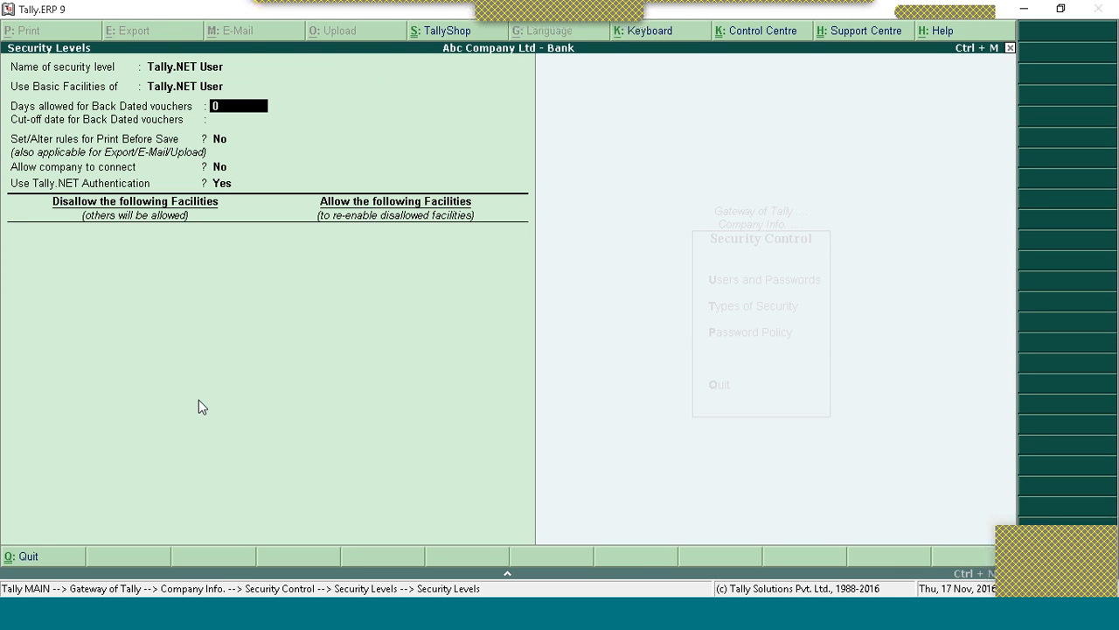
Step: Add a disallowed facility: Full Access to the Vouchers report
{"action": "key", "text": "BackSpace"}
{"action": "key", "text": "Return"}
{"action": "key", "text": "Return"}
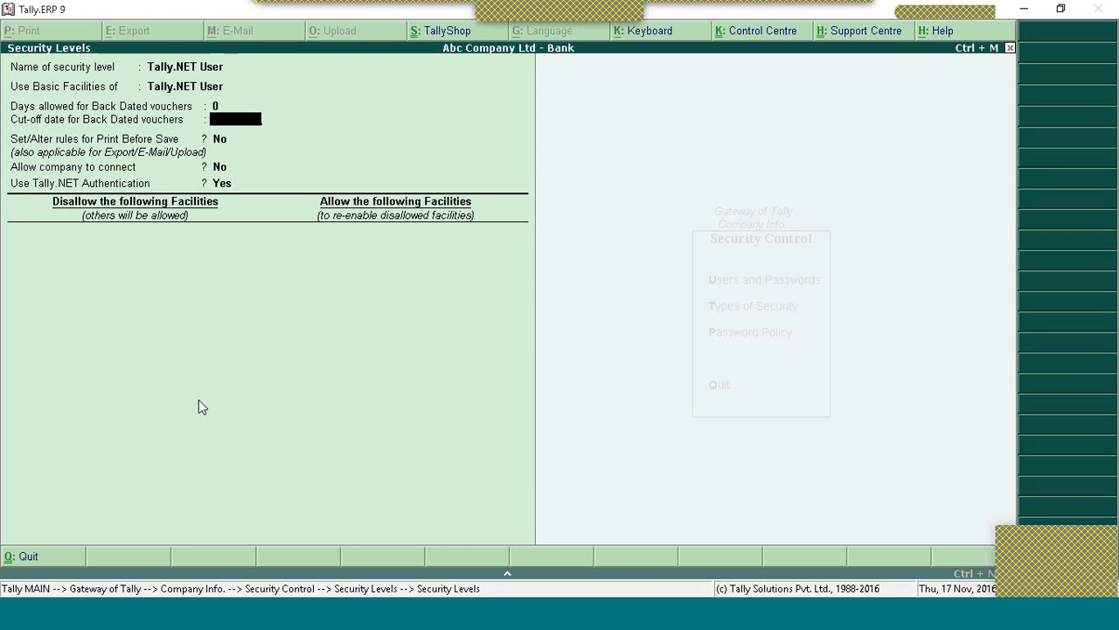
{"action": "key", "text": "Return"}
{"action": "key", "text": "Return"}
{"action": "key", "text": "Return"}
{"action": "key", "text": "Return"}
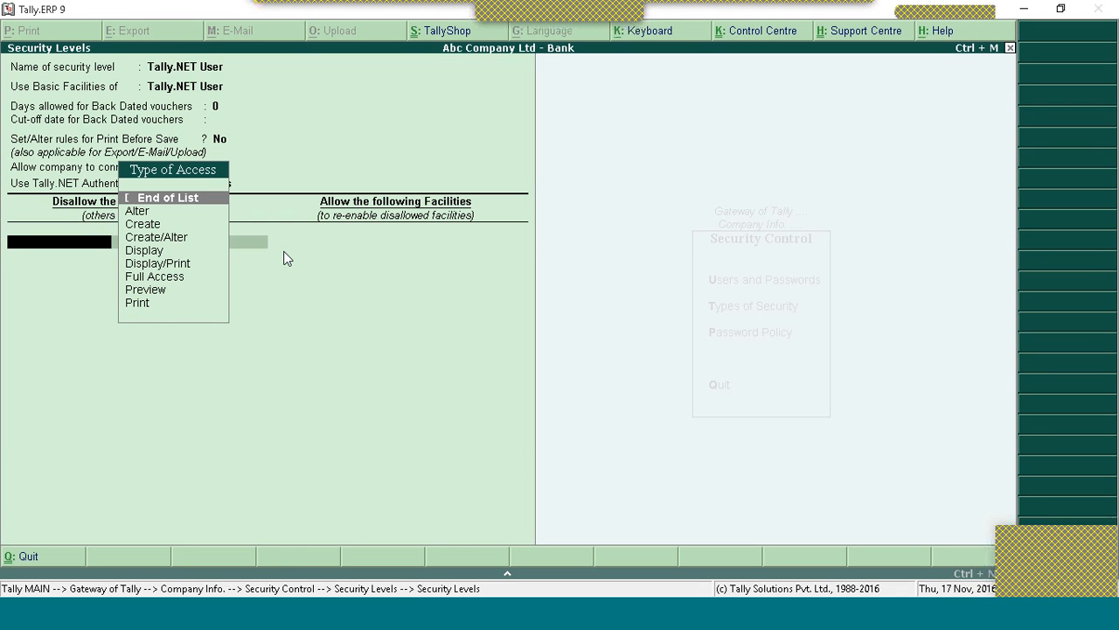
{"action": "key", "text": "Down"}
{"action": "key", "text": "Down"}
{"action": "key", "text": "Down"}
{"action": "key", "text": "Down"}
{"action": "key", "text": "Down"}
{"action": "key", "text": "Down"}
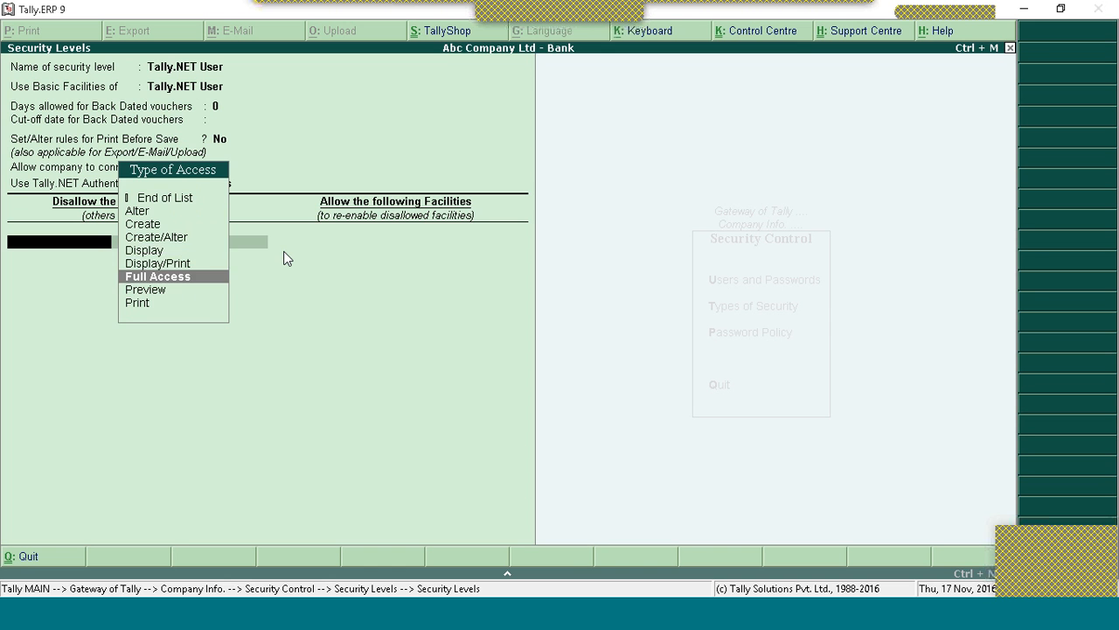
{"action": "key", "text": "Return"}
{"action": "type", "text": "V"}
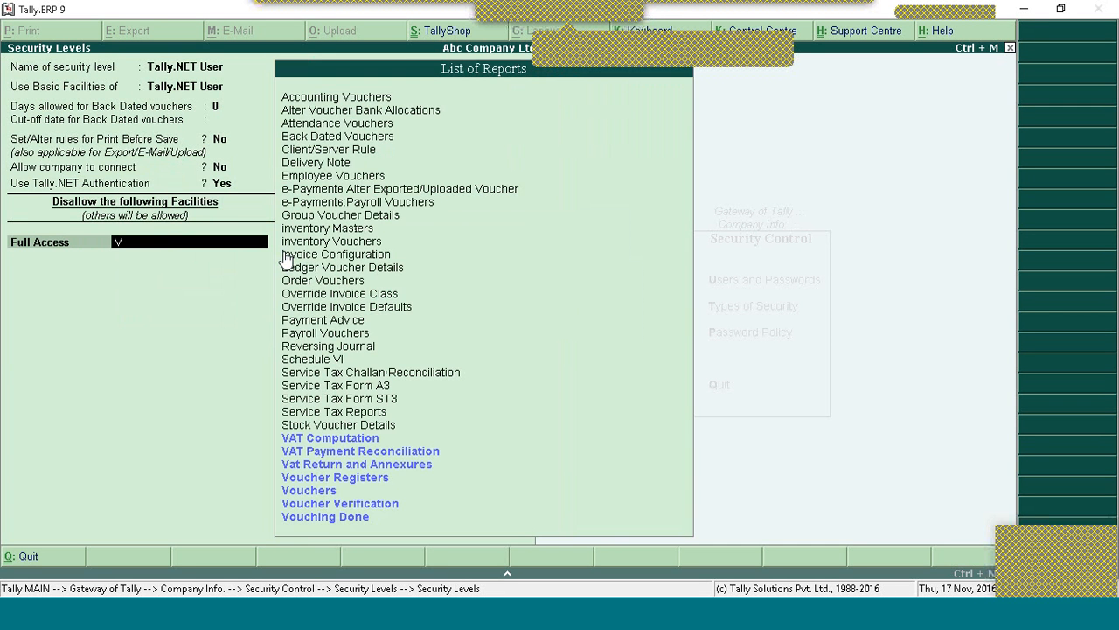
{"action": "type", "text": "ouc"}
{"action": "key", "text": "Return"}
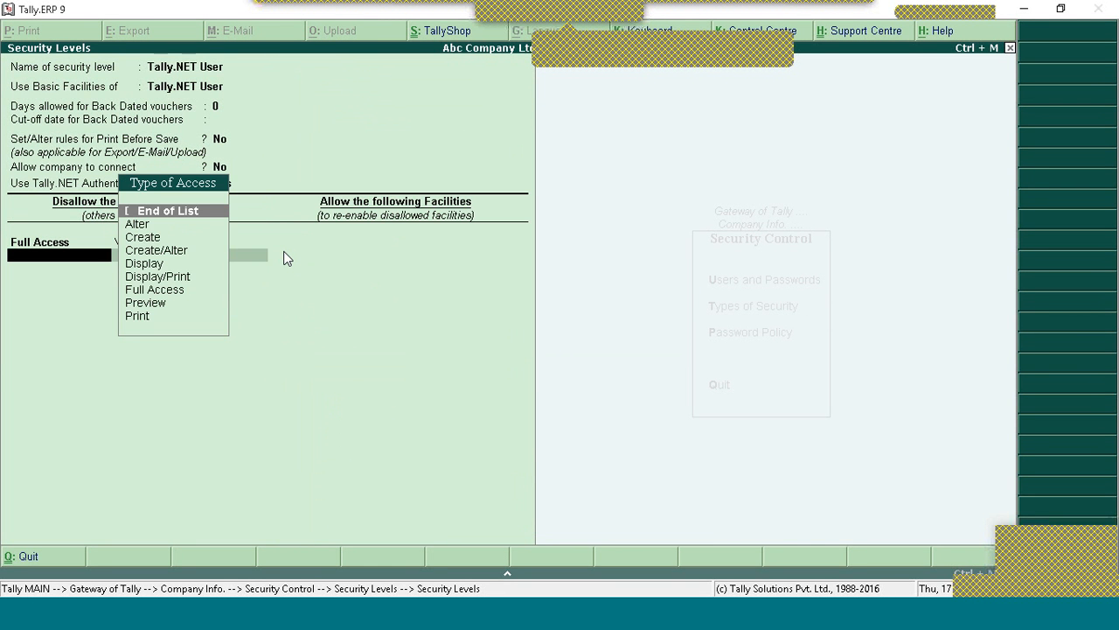
Step: Accept Vouchers, end both access lists with End of List, and save the Tally.NET User level
{"action": "key", "text": "BackSpace"}
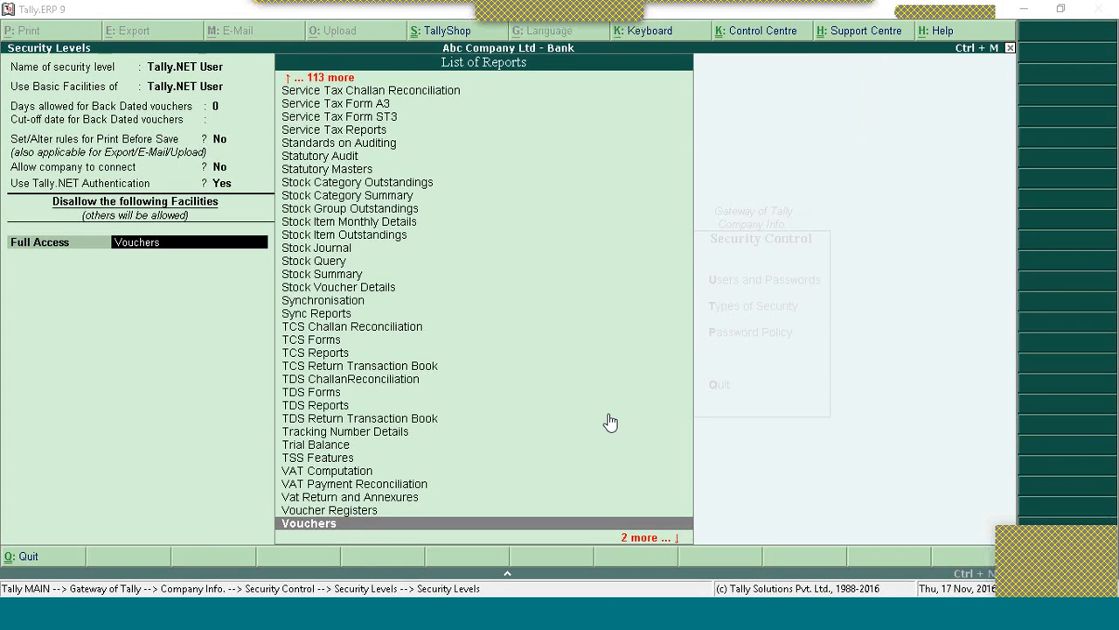
{"action": "key", "text": "Return"}
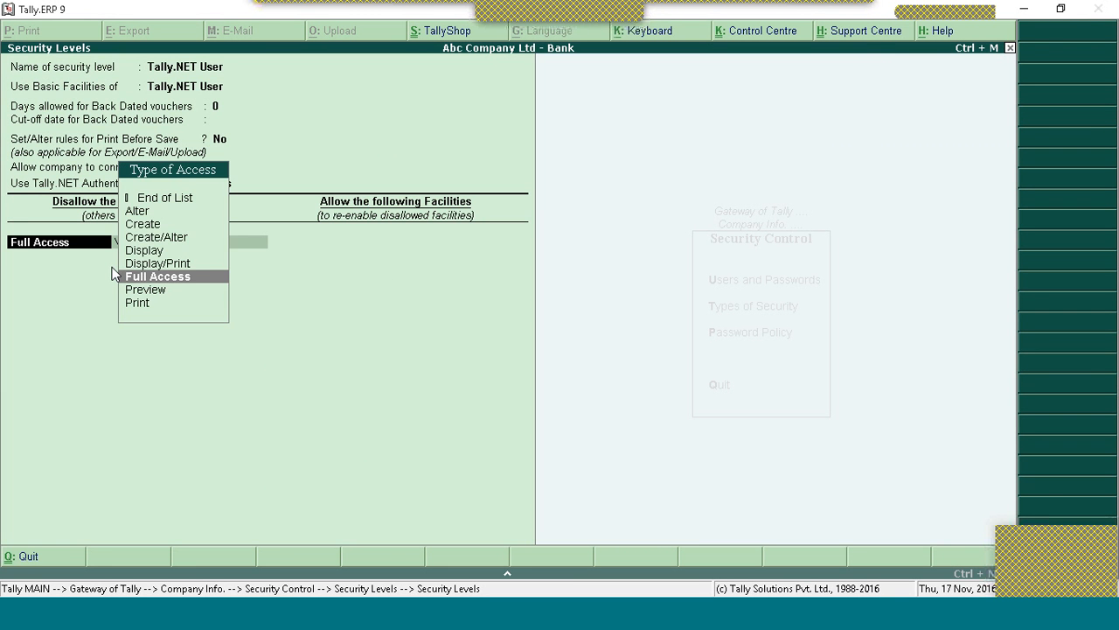
{"action": "key", "text": "Up"}
{"action": "key", "text": "Up"}
{"action": "key", "text": "Up"}
{"action": "key", "text": "Up"}
{"action": "key", "text": "Up"}
{"action": "key", "text": "Up"}
{"action": "key", "text": "Return"}
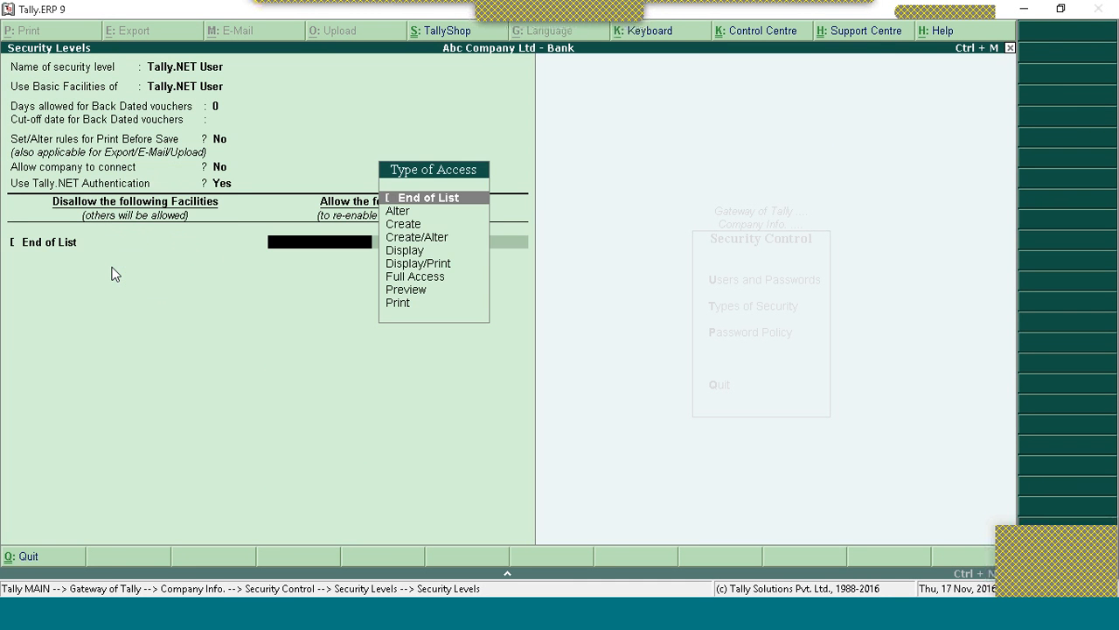
{"action": "key", "text": "Return"}
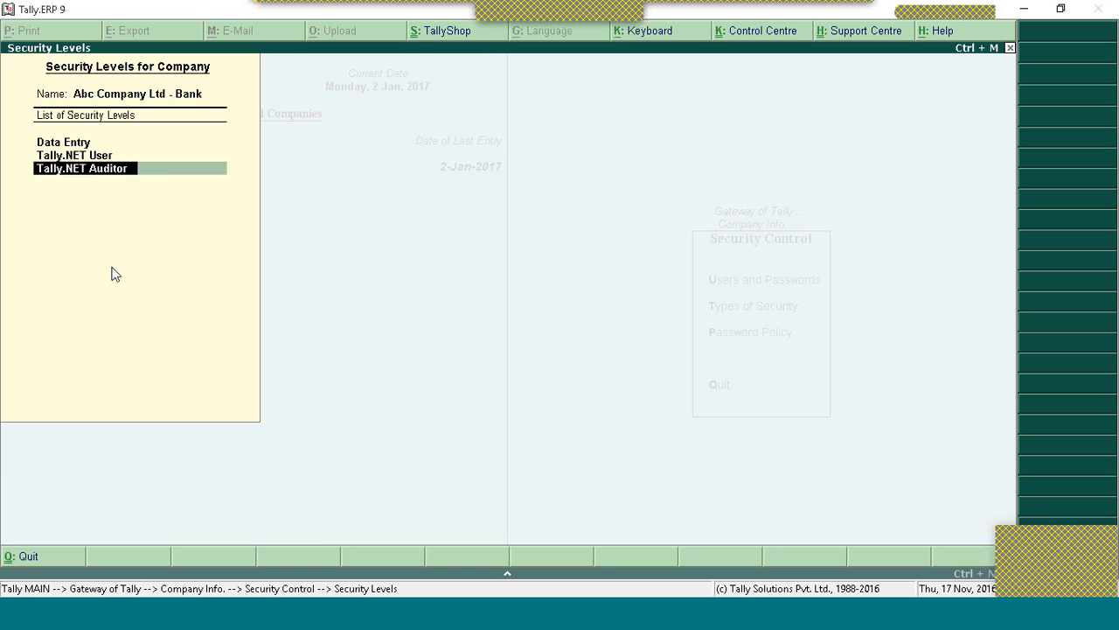
Step: Add a security level 'New Tally.Net' using Tally.NET User basic facilities and accept it
{"action": "key", "text": "Down"}
{"action": "type", "text": "New Ta"}
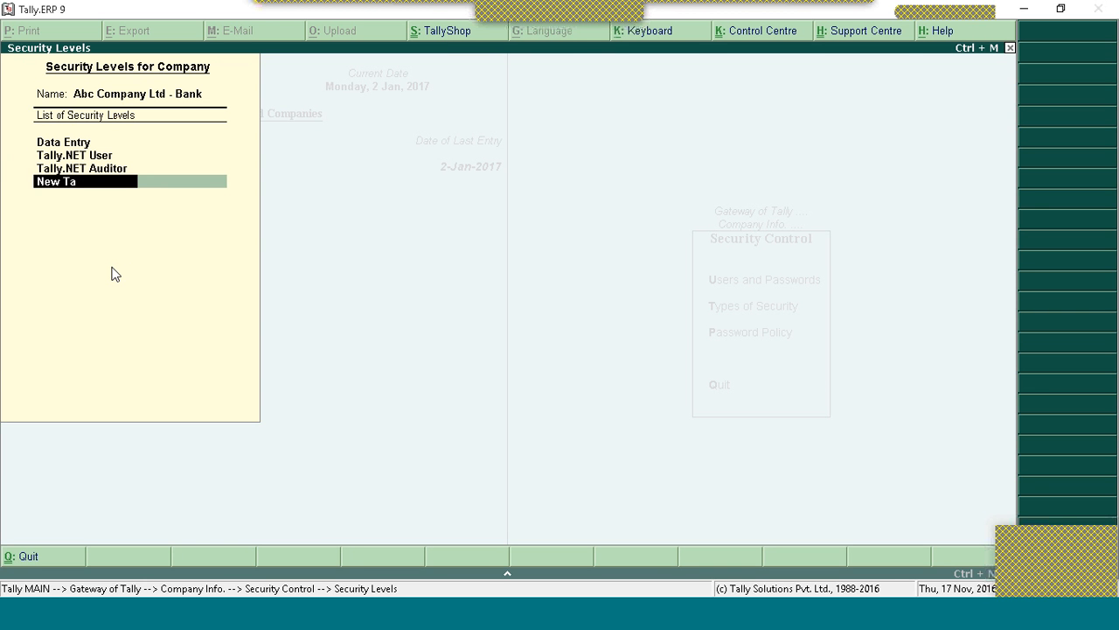
{"action": "type", "text": "lly.Net U"}
{"action": "key", "text": "BackSpace"}
{"action": "type", "text": "U"}
{"action": "key", "text": "BackSpace"}
{"action": "key", "text": "BackSpace"}
{"action": "key", "text": "BackSpace"}
{"action": "key", "text": "BackSpace"}
{"action": "key", "text": "BackSpace"}
{"action": "key", "text": "BackSpace"}
{"action": "key", "text": "BackSpace"}
{"action": "key", "text": "BackSpace"}
{"action": "key", "text": "BackSpace"}
{"action": "key", "text": "BackSpace"}
{"action": "type", "text": "Tally.Net"}
{"action": "key", "text": "Return"}
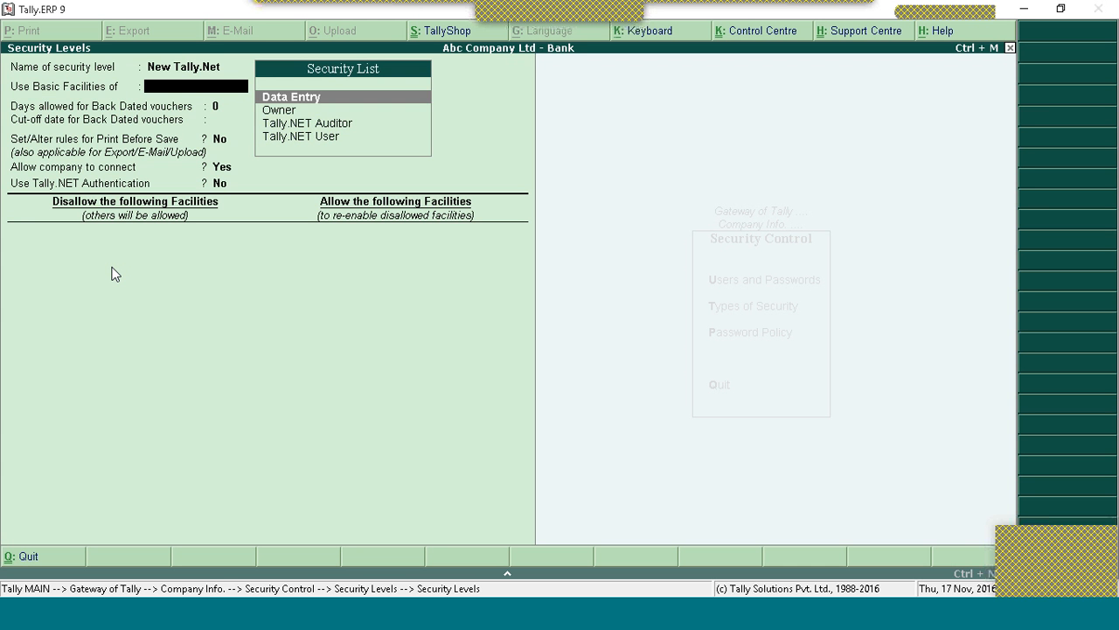
{"action": "key", "text": "Down"}
{"action": "key", "text": "Down"}
{"action": "key", "text": "Down"}
{"action": "key", "text": "Return"}
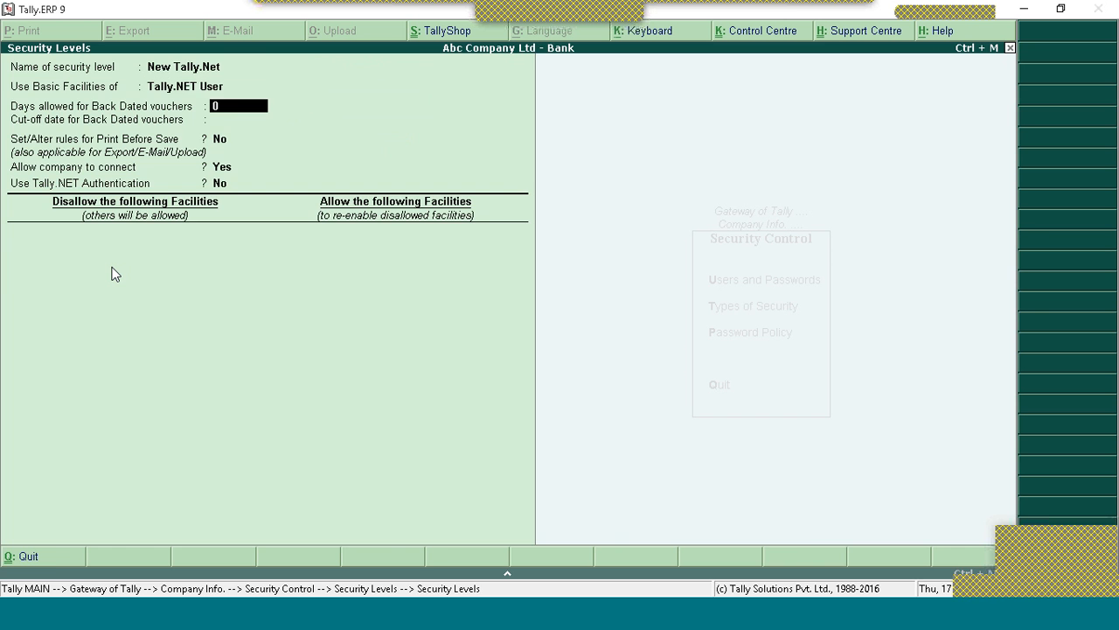
{"action": "key", "text": "ctrl+a"}
{"action": "key", "text": "ctrl+a"}
Step: In Users and Passwords, assign the New Tally.Net security level to the remote user
{"action": "key", "text": "Up"}
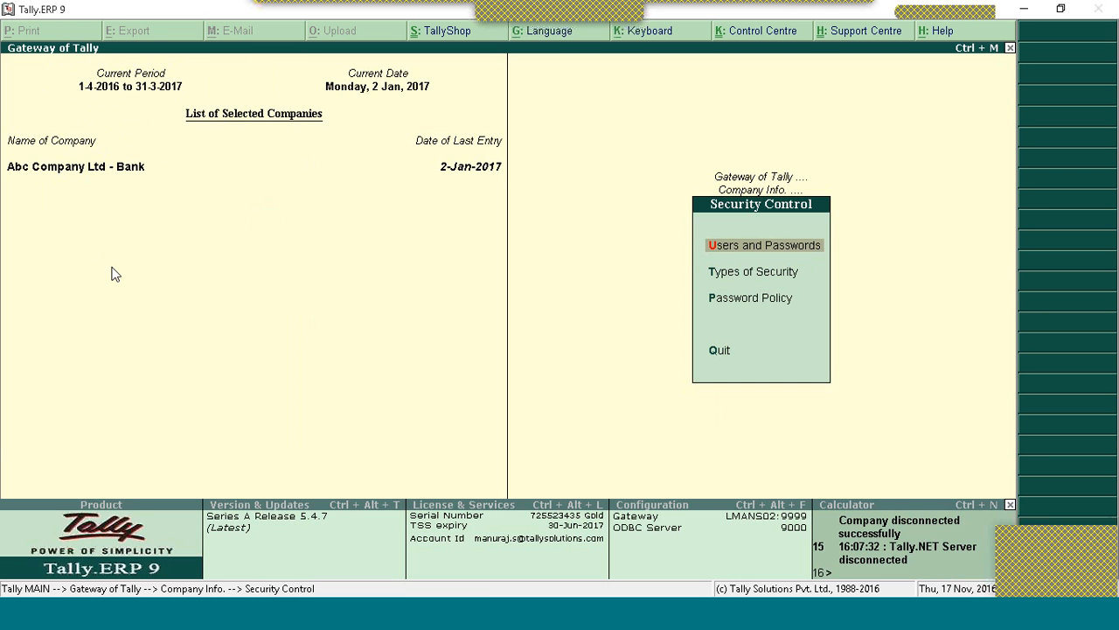
{"action": "key", "text": "Return"}
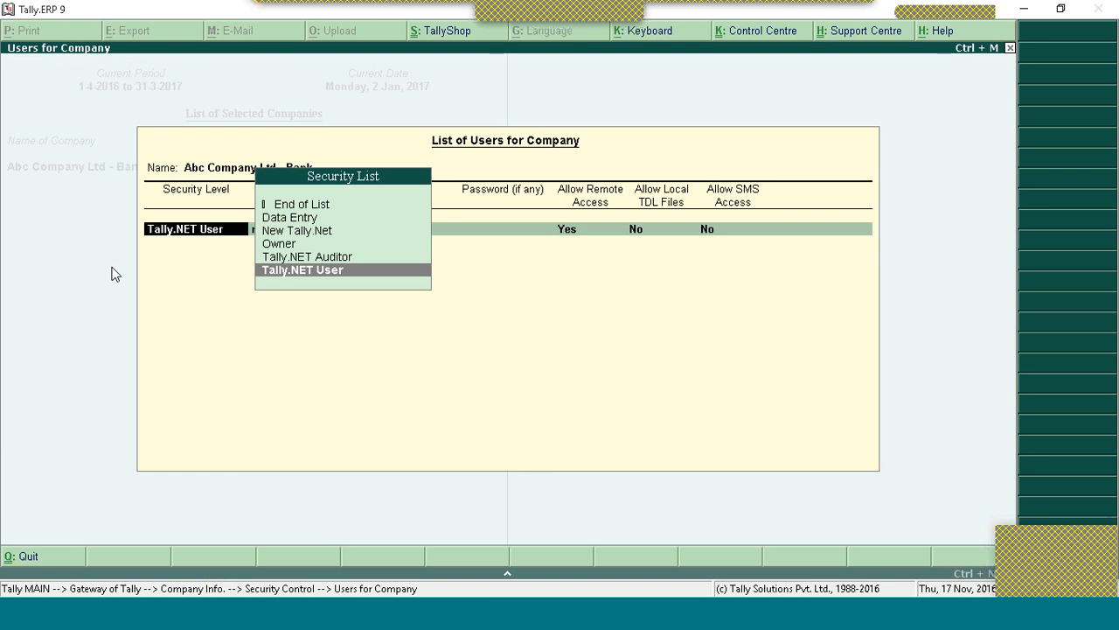
{"action": "key", "text": "Up"}
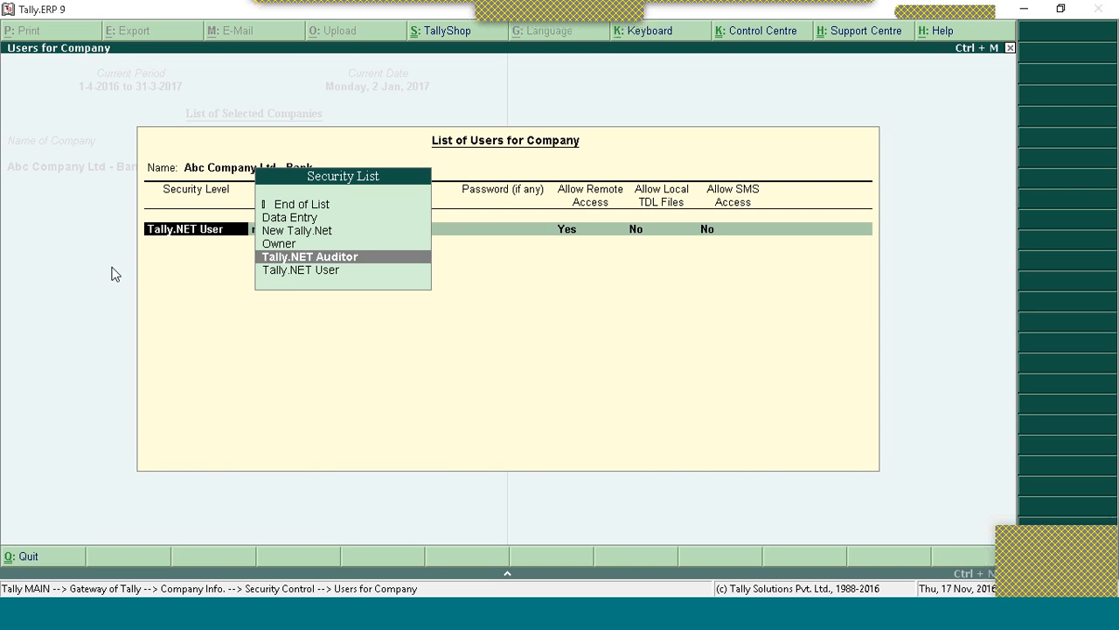
{"action": "key", "text": "Up"}
{"action": "key", "text": "Up"}
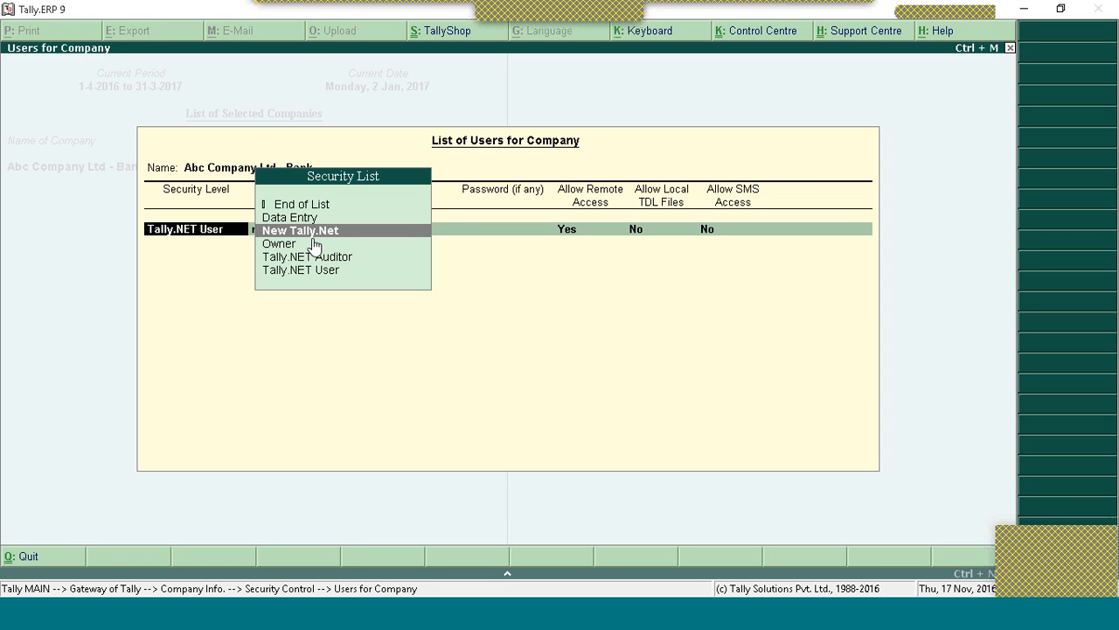
{"action": "key", "text": "Return"}
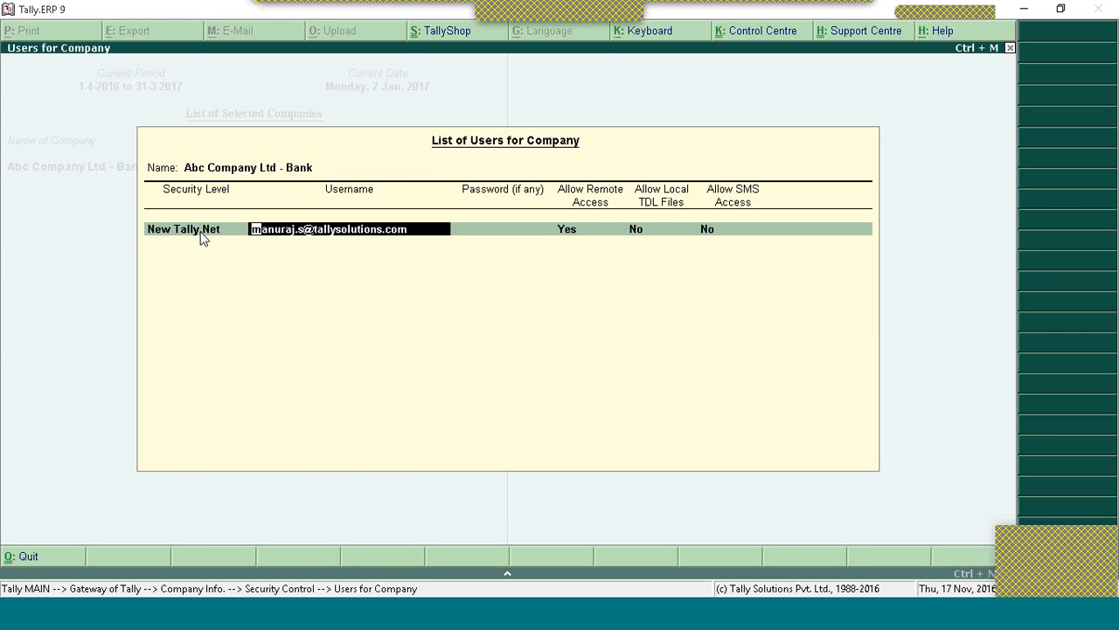
Step: Switch the user back to Tally.NET User and accept the list to return to Security Control
{"action": "key", "text": "BackSpace"}
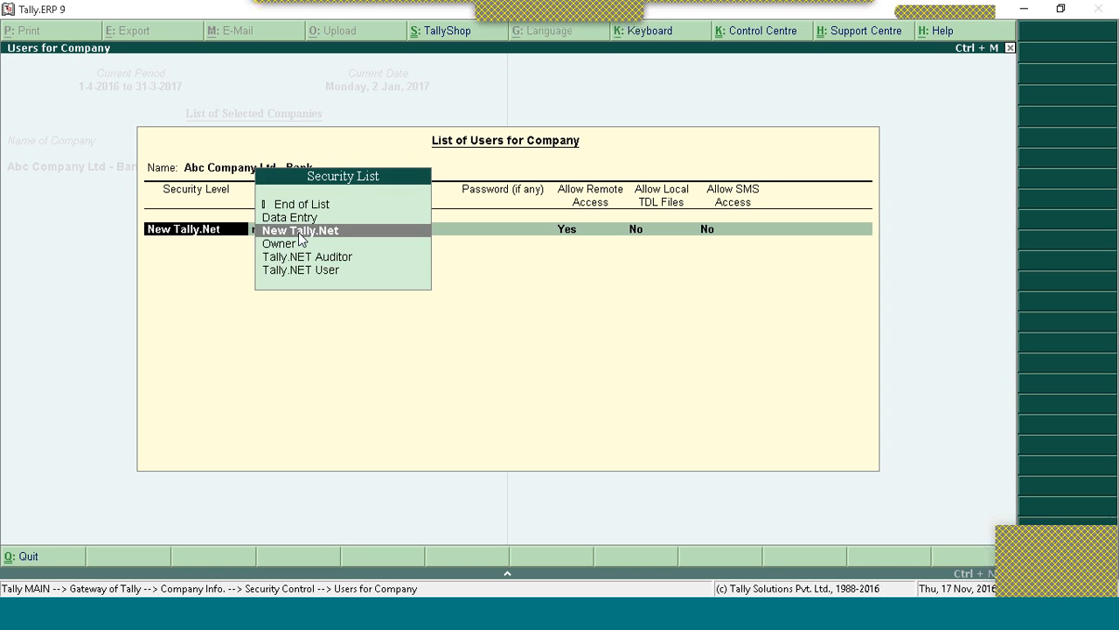
{"action": "key", "text": "Down"}
{"action": "key", "text": "Down"}
{"action": "key", "text": "Return"}
{"action": "key", "text": "Return"}
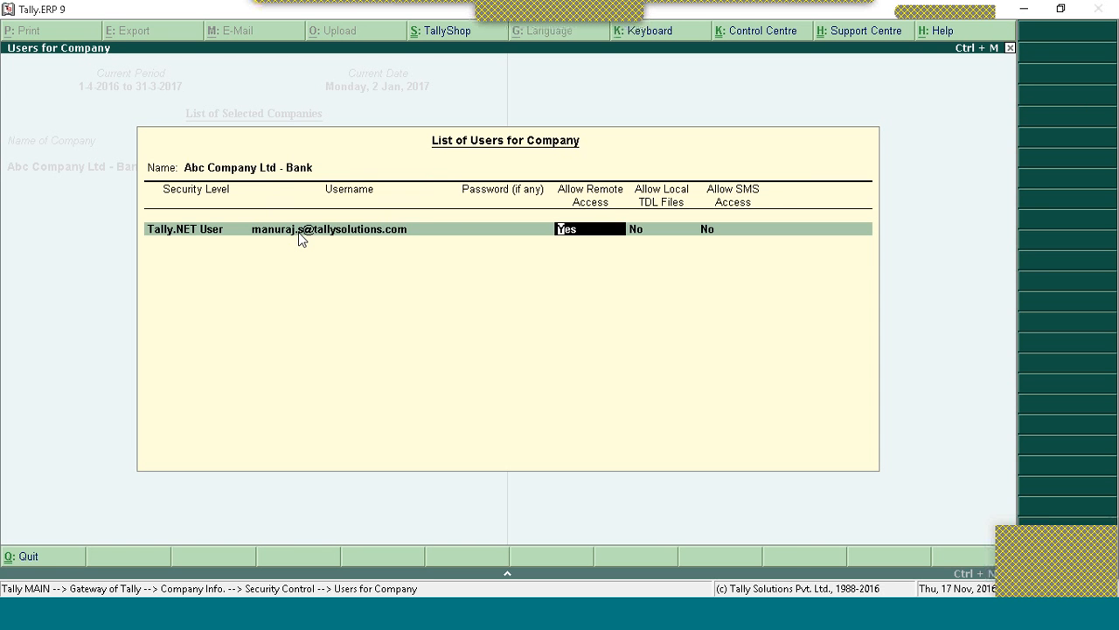
{"action": "key", "text": "ctrl+a"}
Step: Open the New Tally.Net level, review its fields with 0 back-dated days, and delete it
{"action": "key", "text": "Return"}
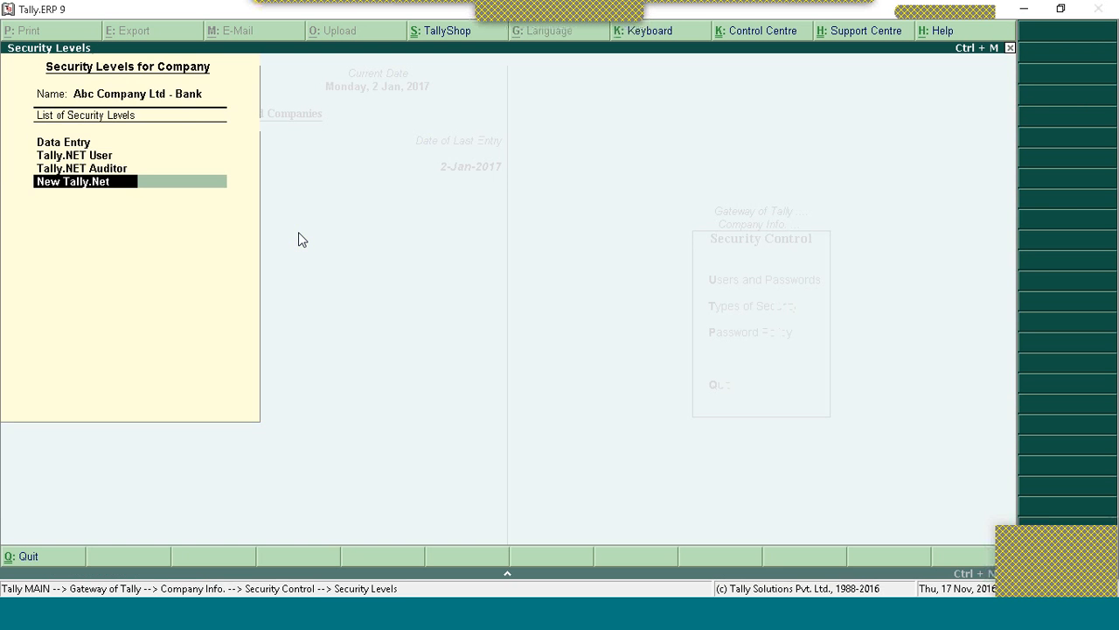
{"action": "key", "text": "Return"}
{"action": "key", "text": "BackSpace"}
{"action": "key", "text": "Down"}
{"action": "key", "text": "Down"}
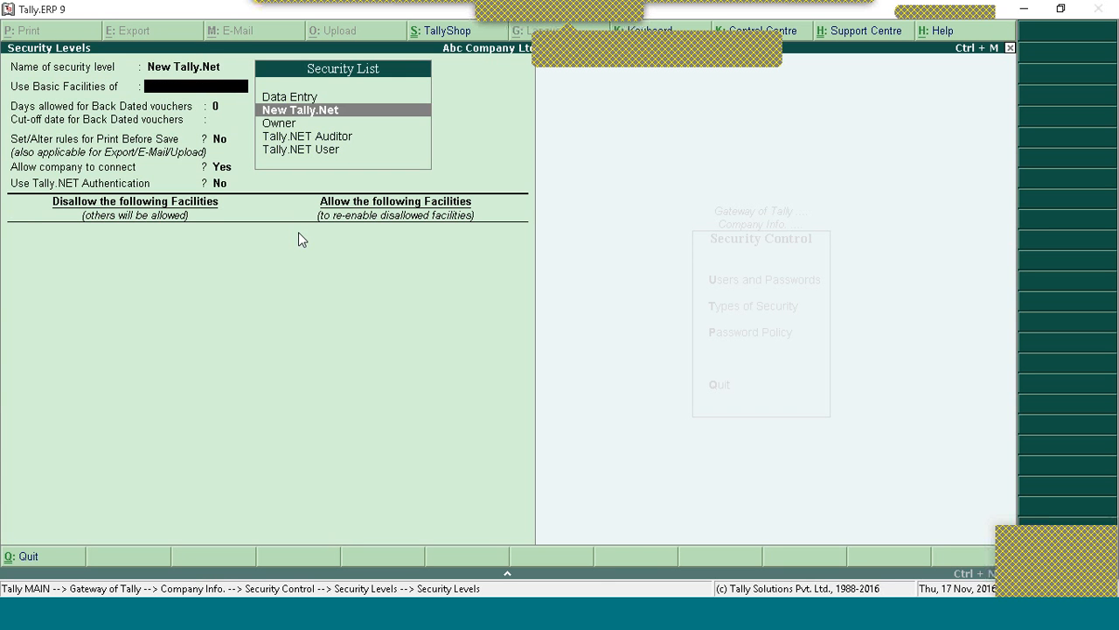
{"action": "key", "text": "Down"}
{"action": "key", "text": "Up"}
{"action": "key", "text": "Return"}
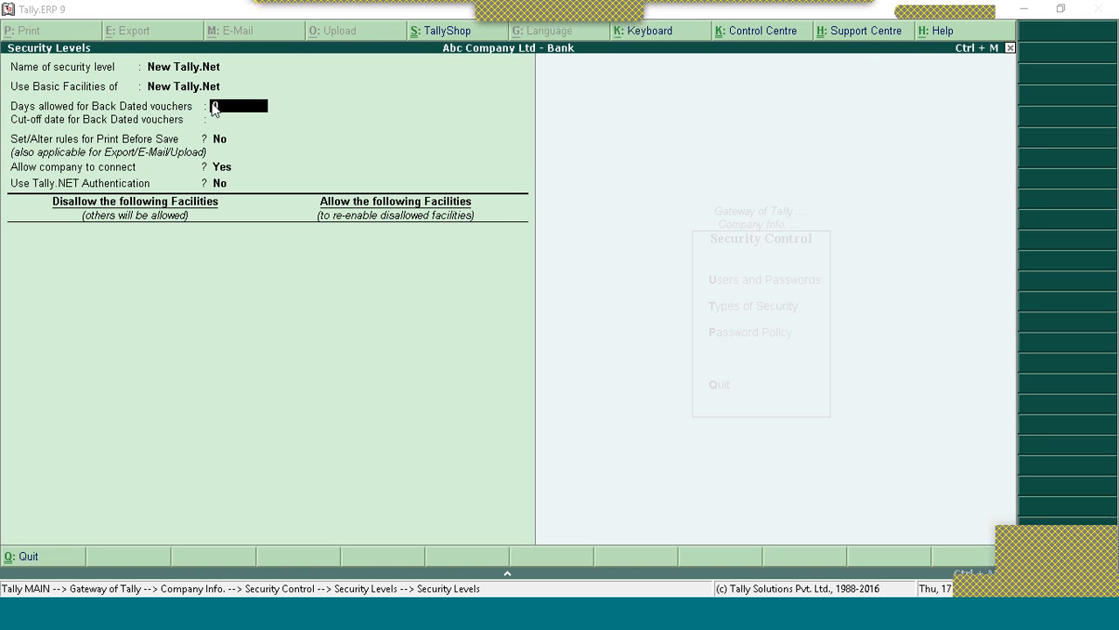
{"action": "key", "text": "Return"}
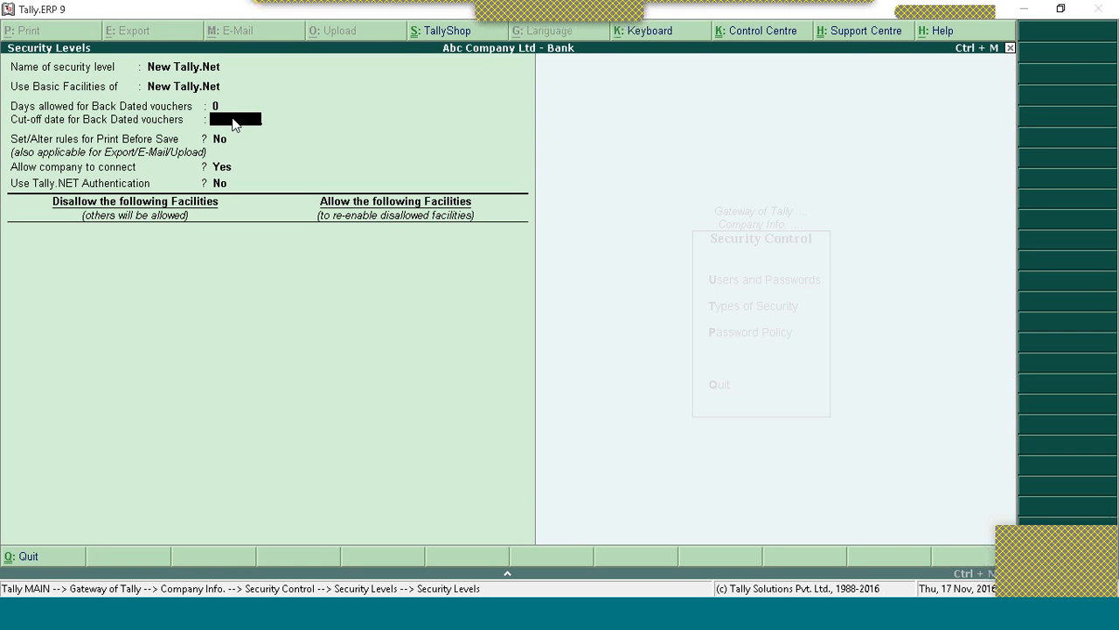
{"action": "key", "text": "BackSpace"}
{"action": "key", "text": "BackSpace"}
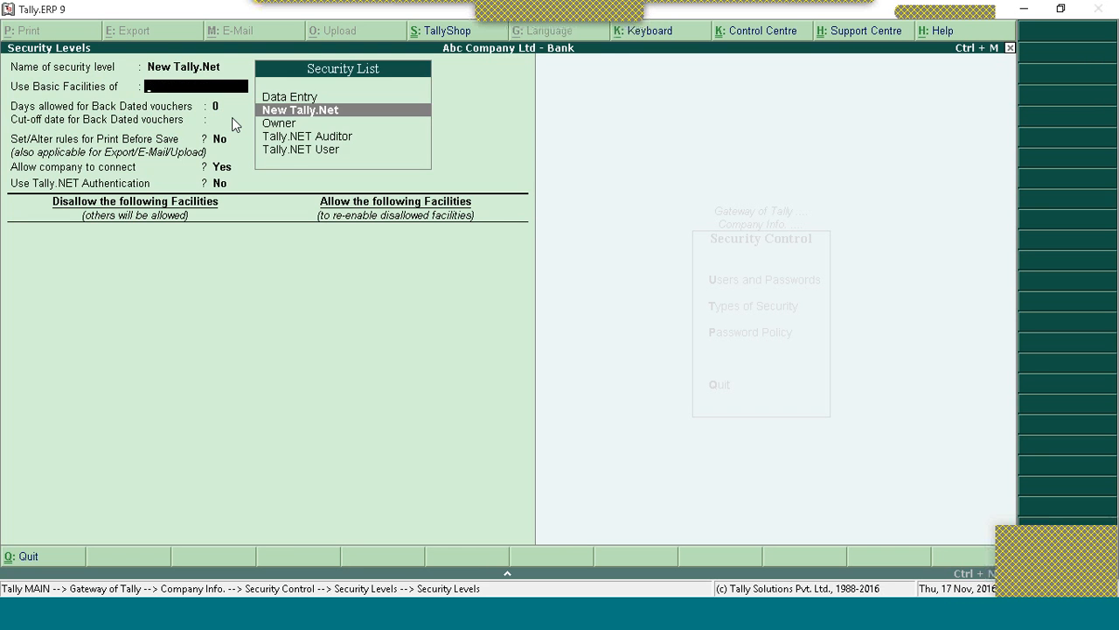
{"action": "key", "text": "Escape"}
{"action": "key", "text": "Up"}
{"action": "key", "text": "Up"}
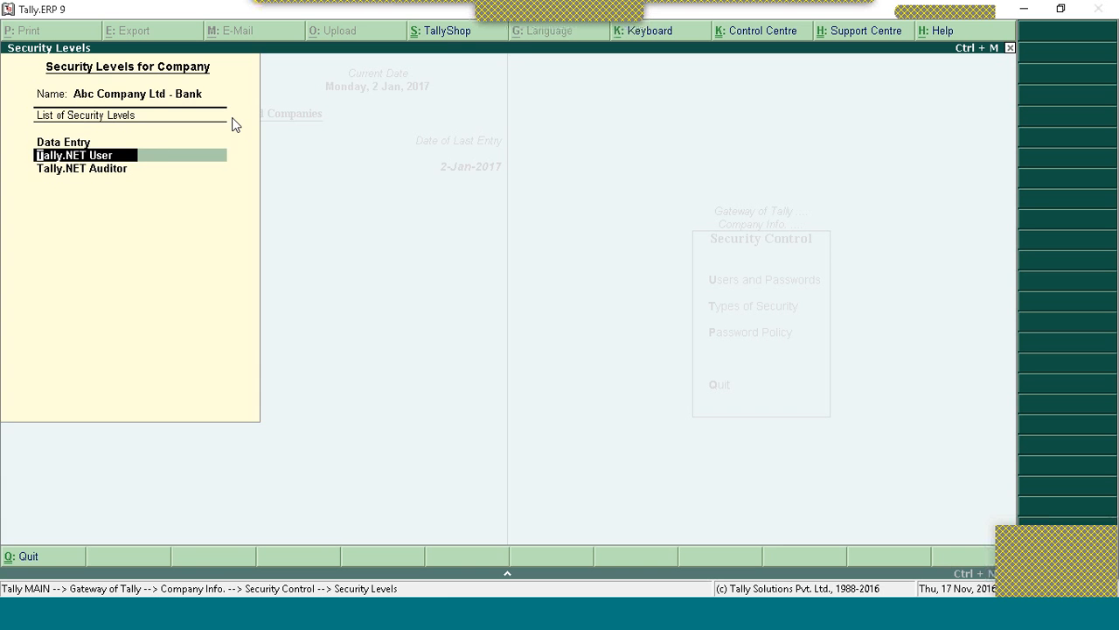
Step: Step through the Tally.NET User level unchanged, accept it, and exit Security Control
{"action": "key", "text": "Return"}
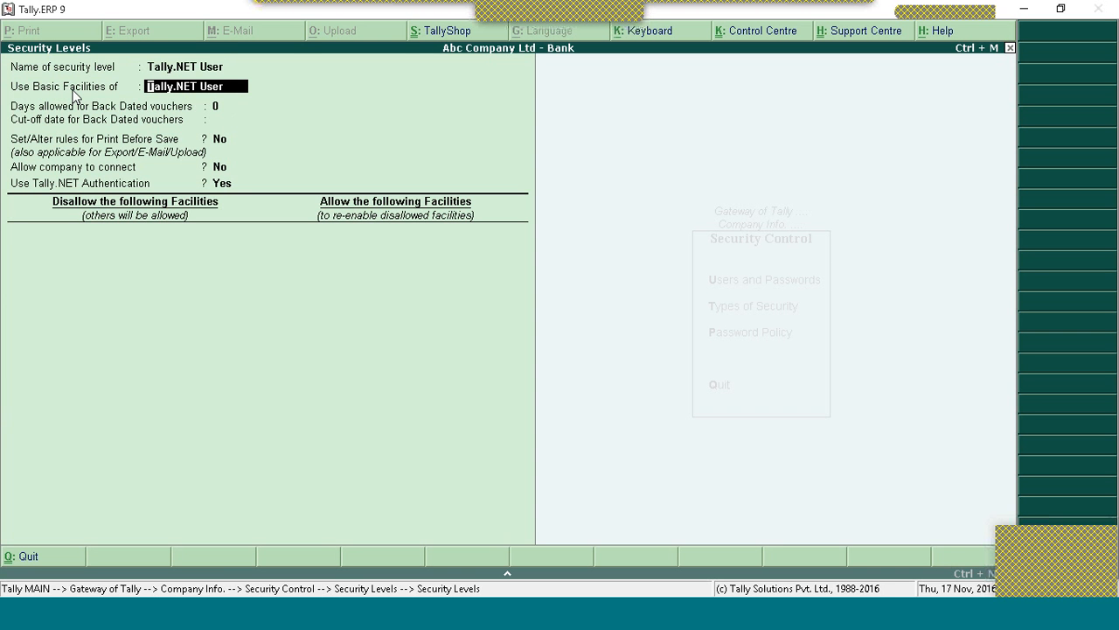
{"action": "key", "text": "Return"}
{"action": "key", "text": "Return"}
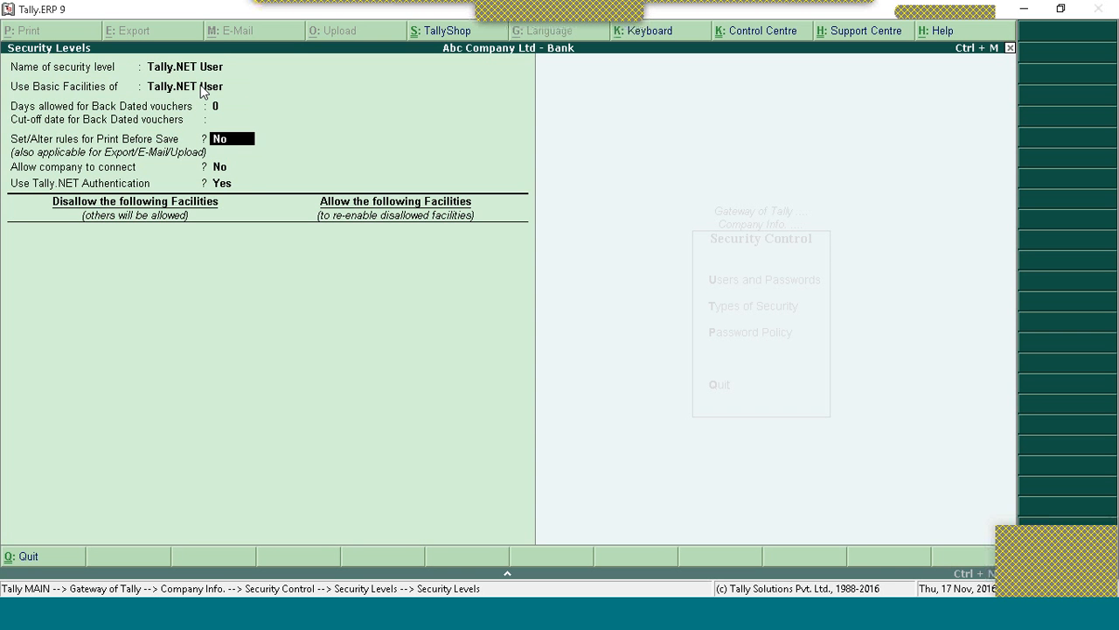
{"action": "key", "text": "Return"}
{"action": "key", "text": "Return"}
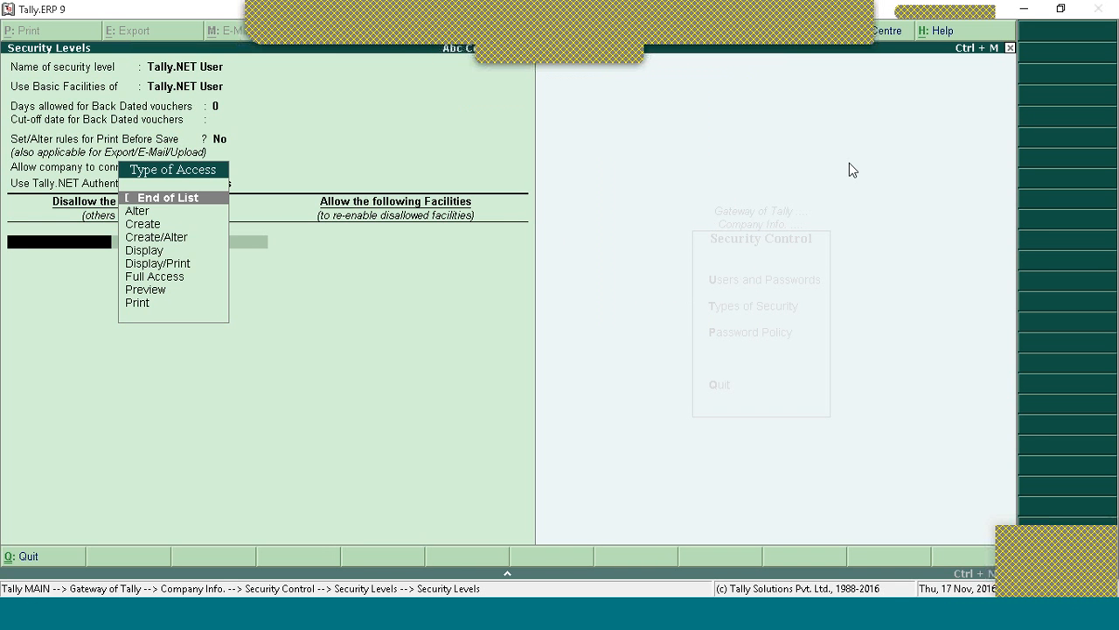
{"action": "key", "text": "Return"}
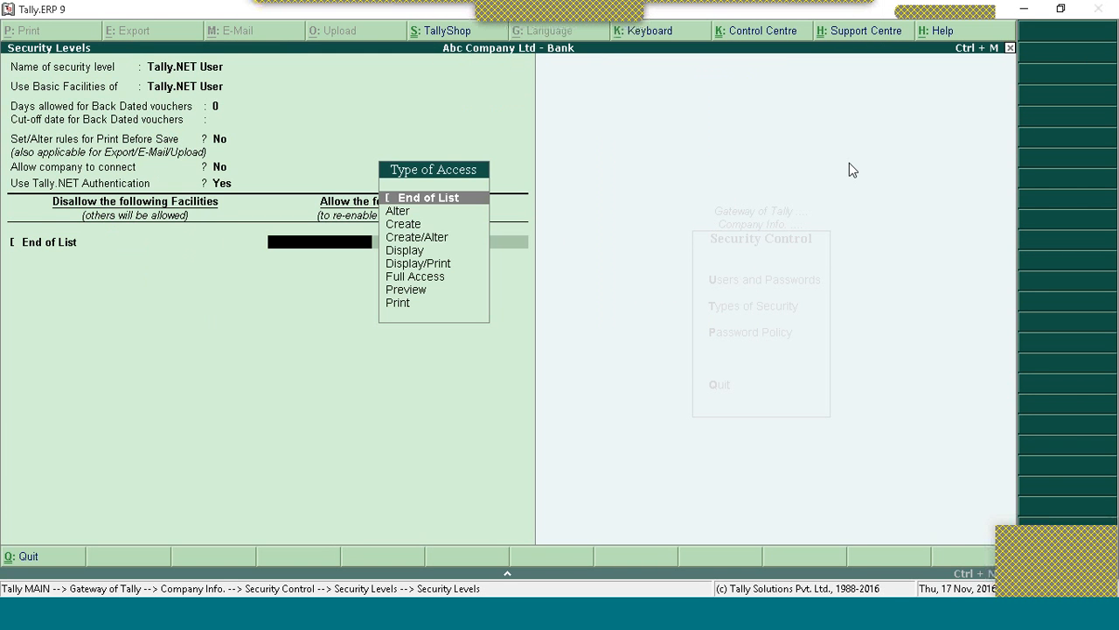
{"action": "key", "text": "Return"}
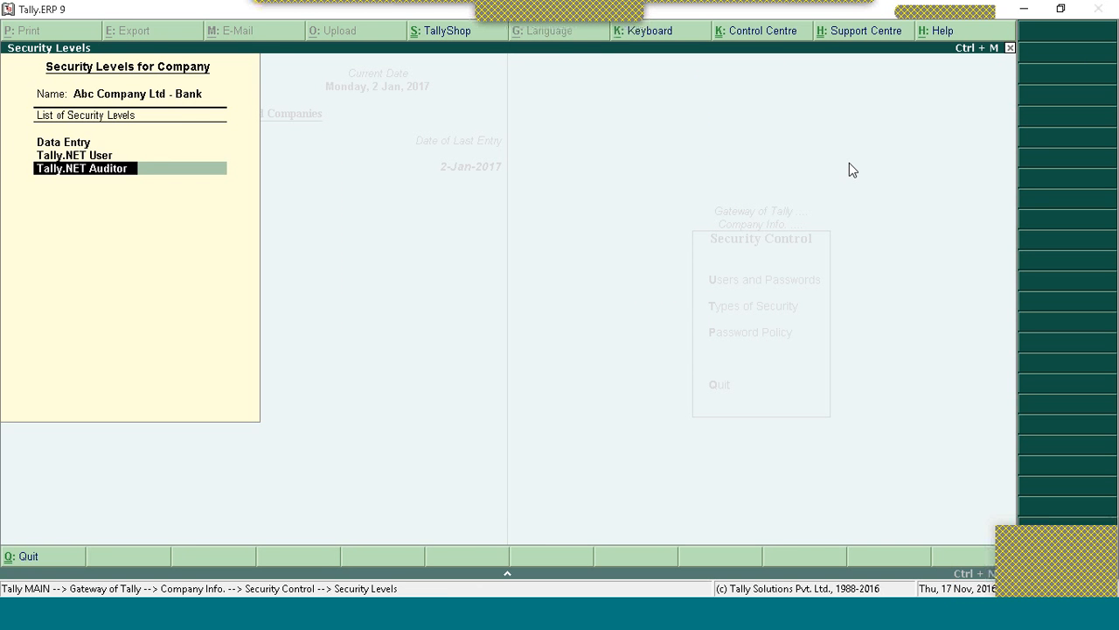
{"action": "key", "text": "Escape"}
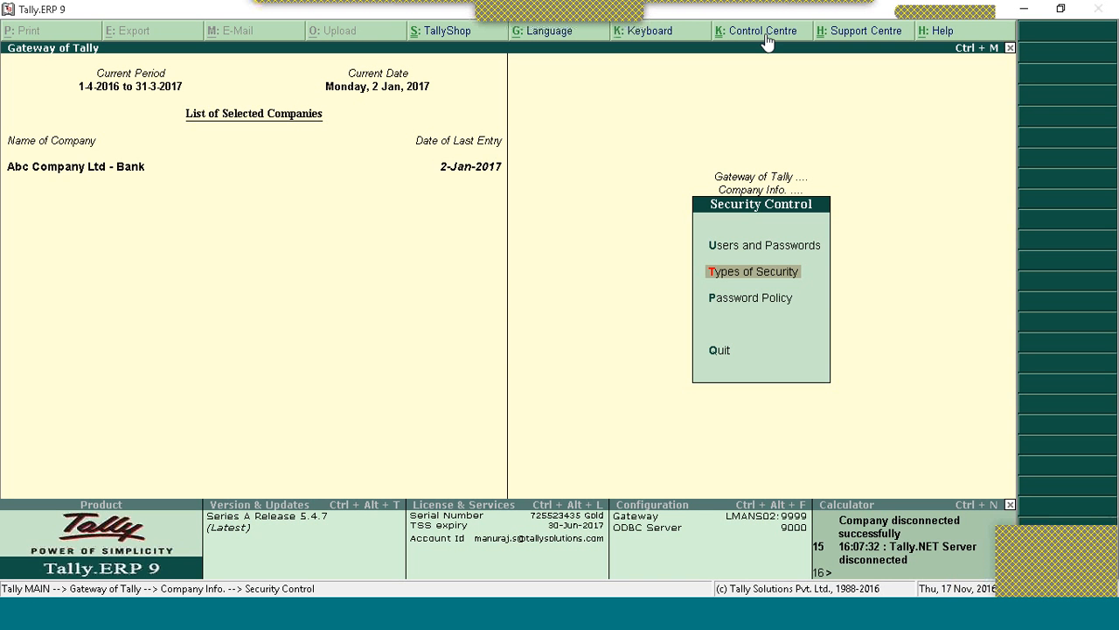
{"action": "key", "text": "Escape"}
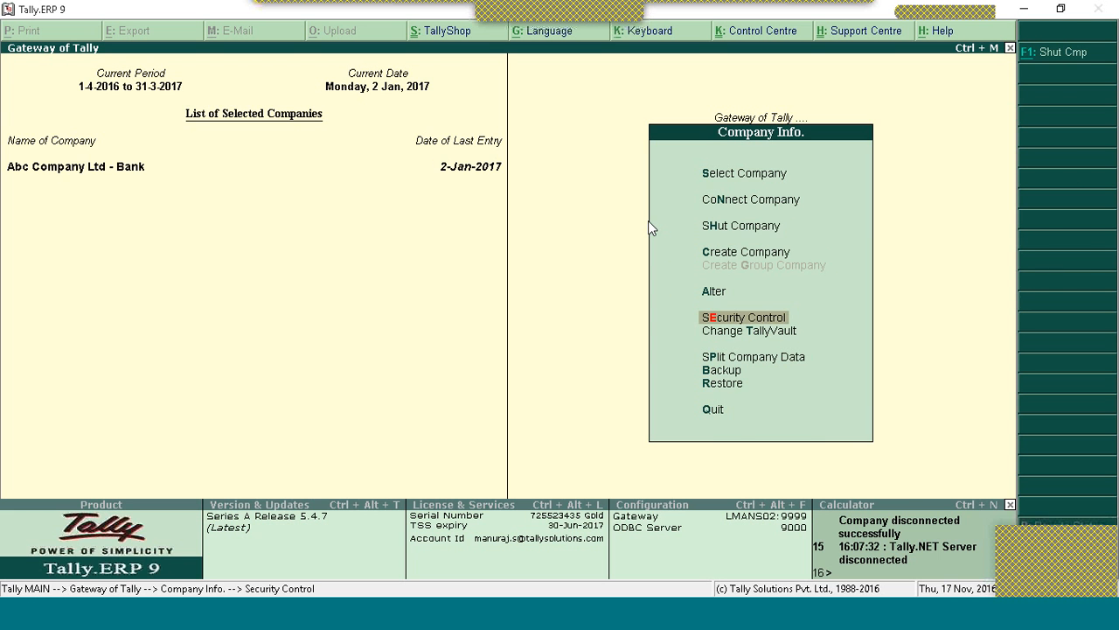
Step: Go to the Gateway of Tally and enter the Tally.NET account password in the remote login form
{"action": "key", "text": "Escape"}
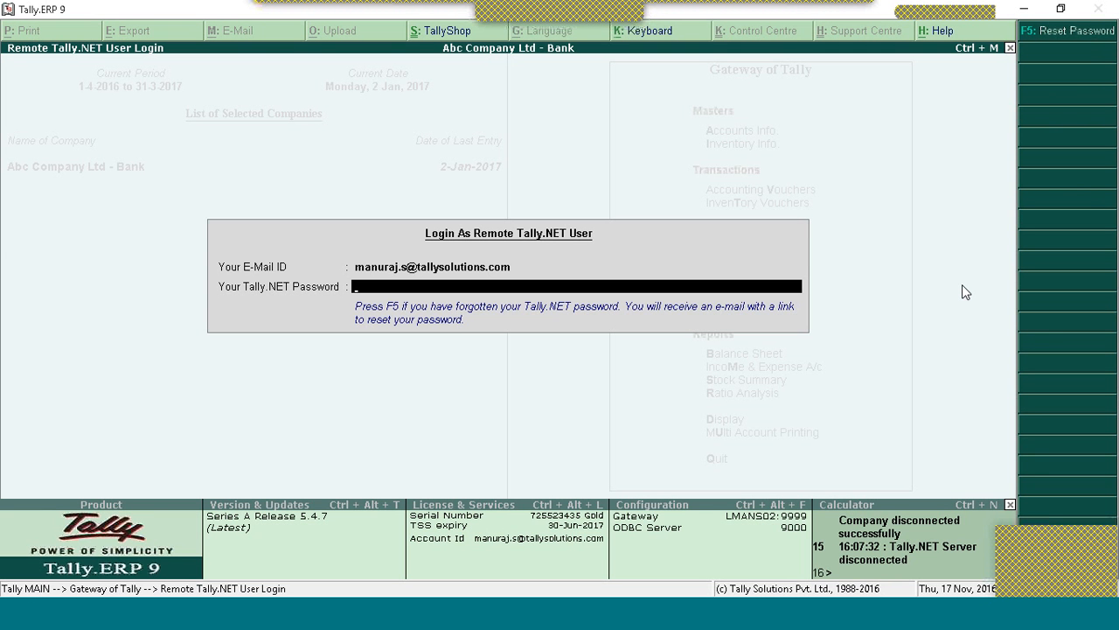
{"action": "key", "text": "BackSpace"}
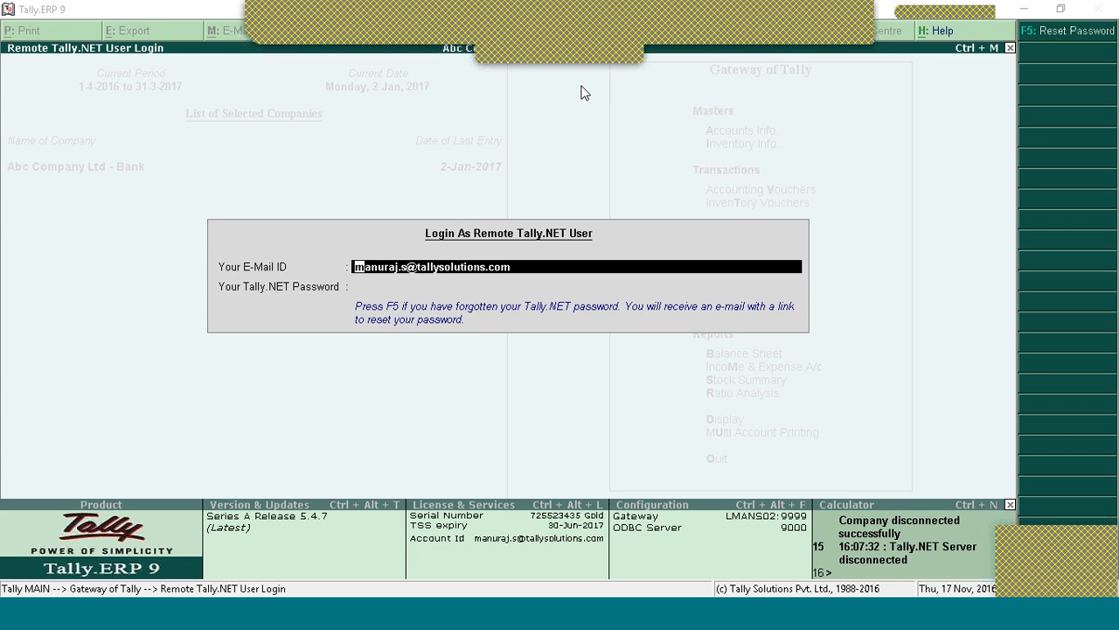
{"action": "left_click", "coordinate": [576, 116]}
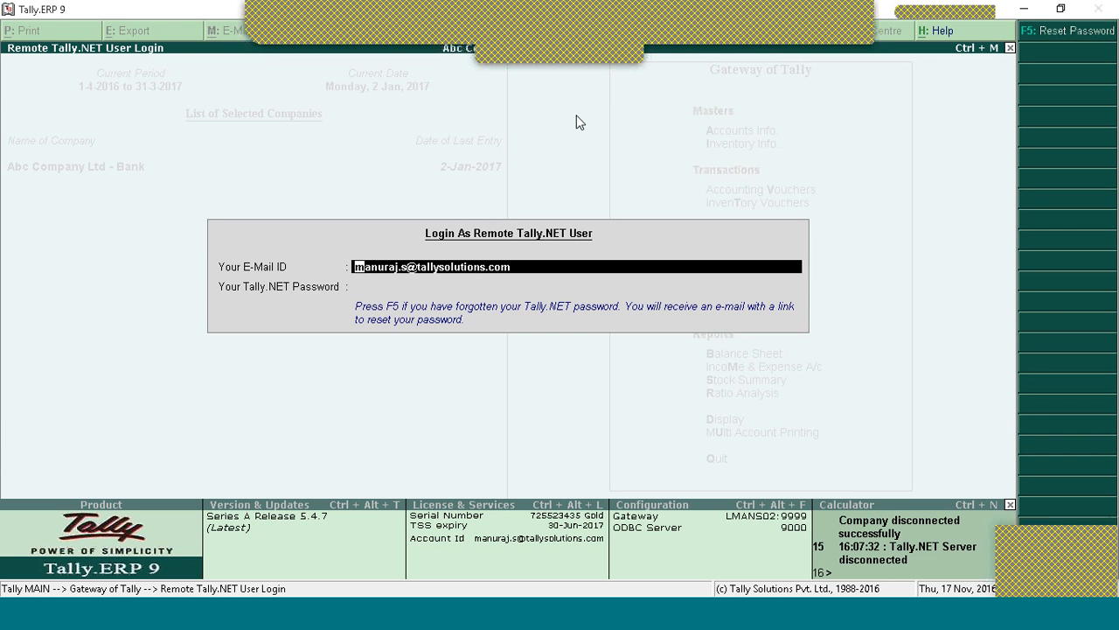
{"action": "left_click", "coordinate": [359, 285]}
{"action": "type", "text": "***"}
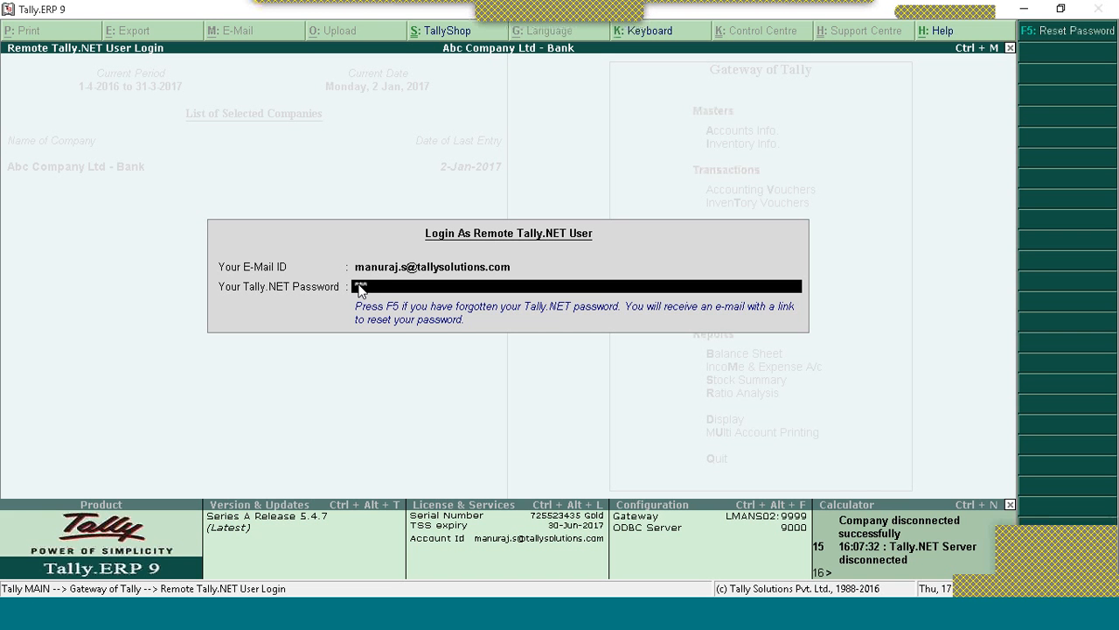
{"action": "type", "text": "********"}
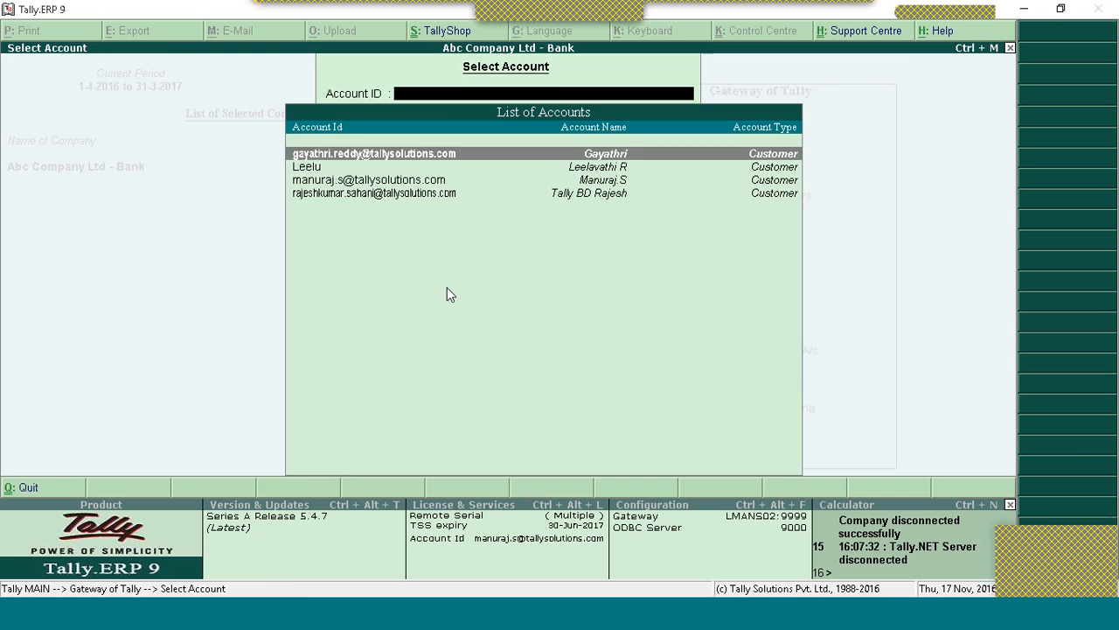
Step: Choose the owner's account from List of Accounts and open User Management in its Control Centre
{"action": "key", "text": "Down"}
{"action": "key", "text": "Down"}
{"action": "key", "text": "Return"}
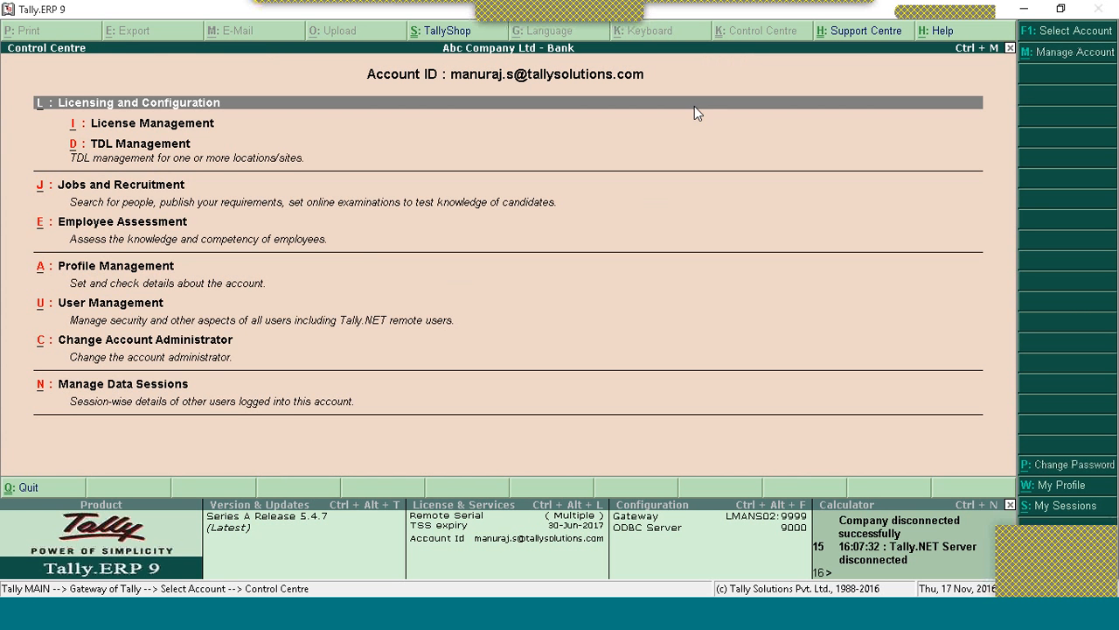
{"action": "left_click", "coordinate": [602, 316]}
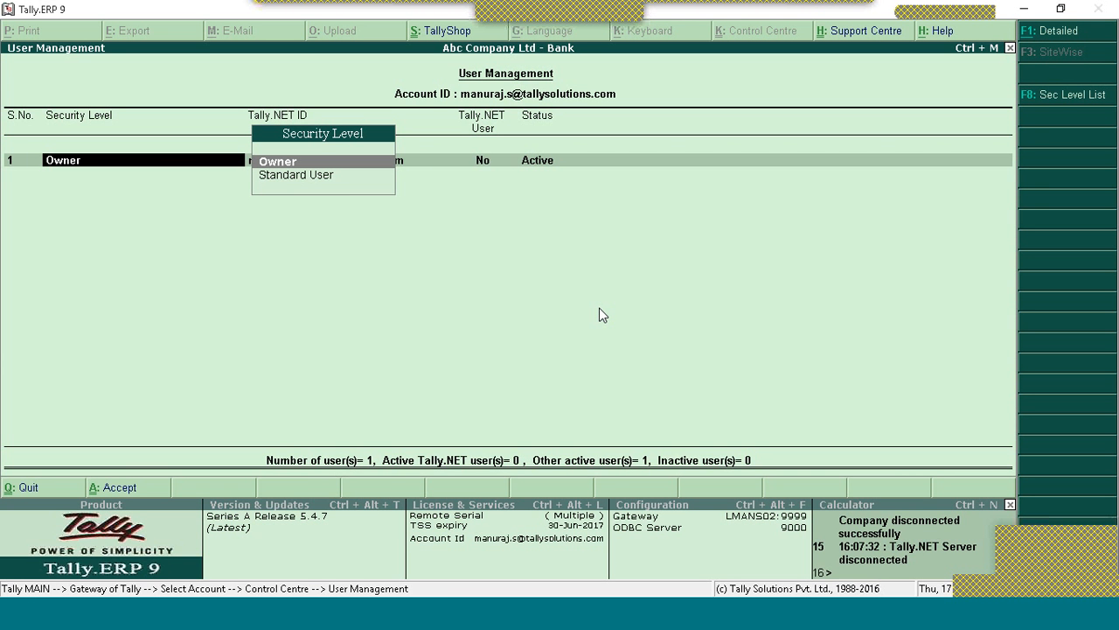
Step: Keep the first user at Owner level, set Tally.NET User to Yes, and begin row 2
{"action": "key", "text": "Return"}
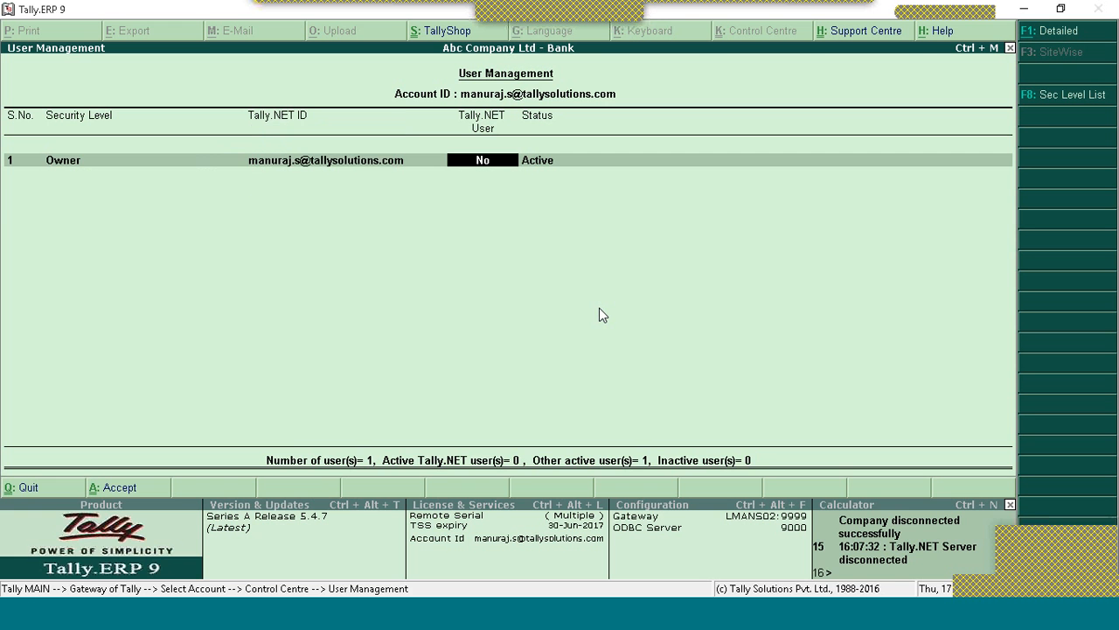
{"action": "key", "text": "BackSpace"}
{"action": "key", "text": "Return"}
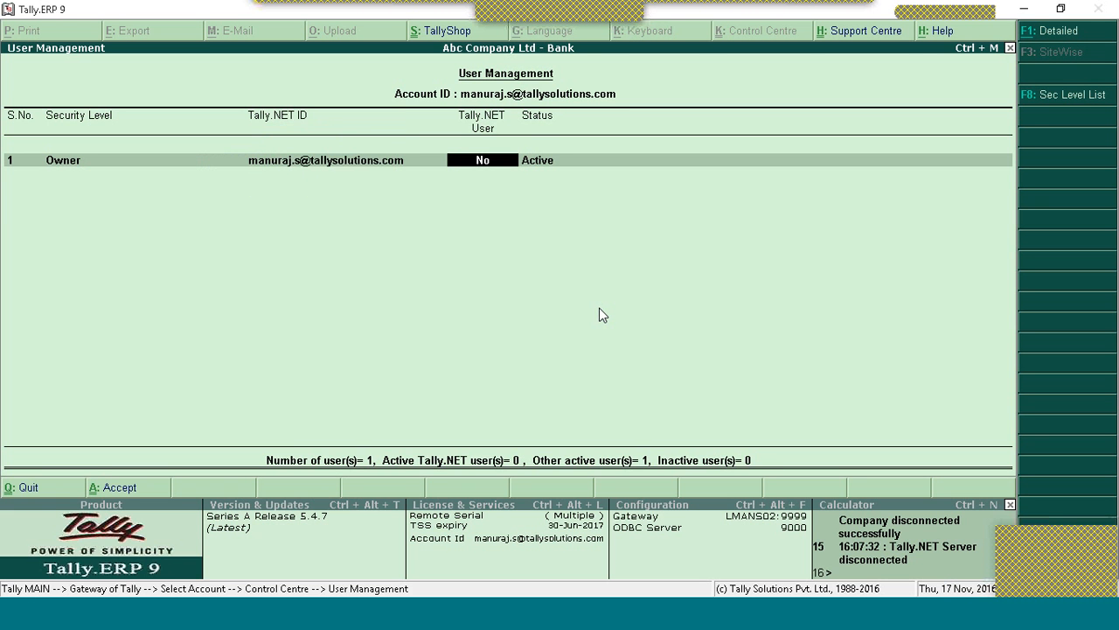
{"action": "key", "text": "BackSpace"}
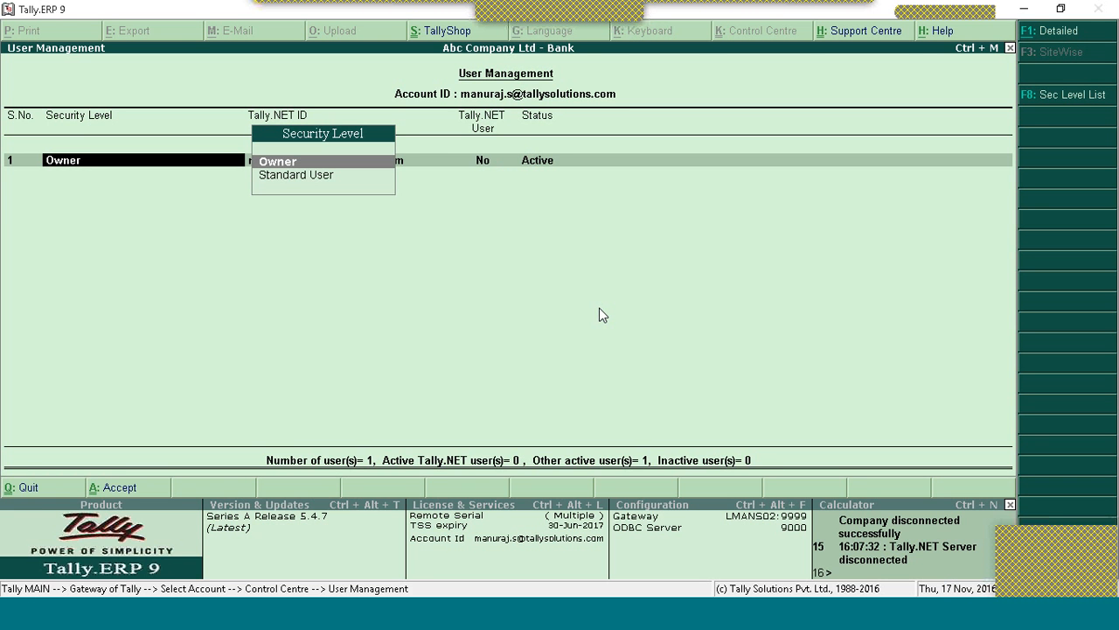
{"action": "key", "text": "Return"}
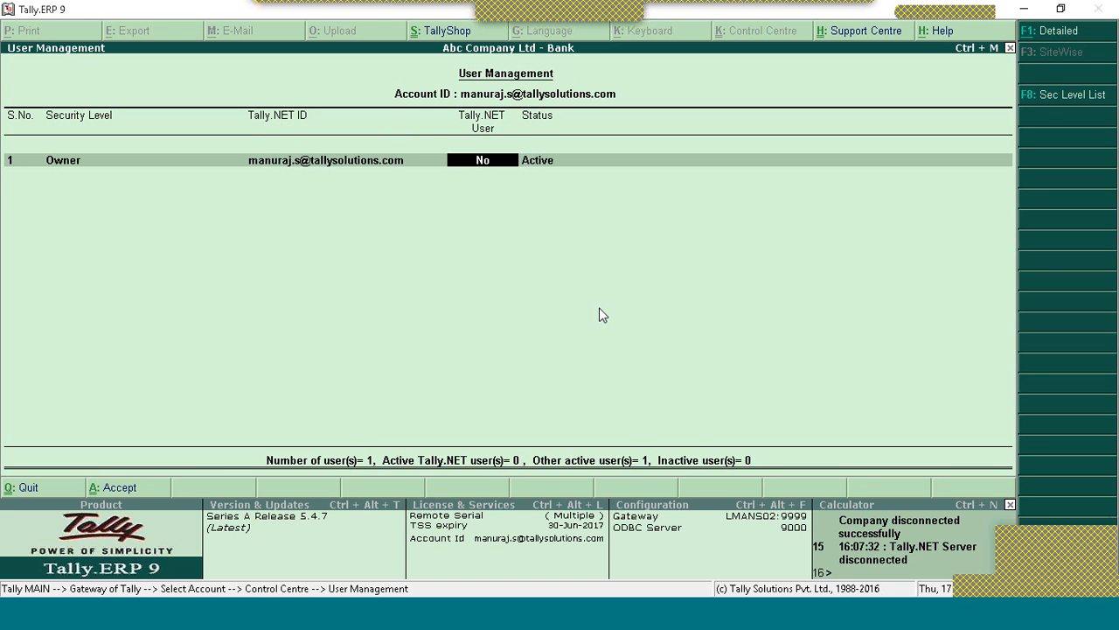
{"action": "key", "text": "BackSpace"}
{"action": "key", "text": "Return"}
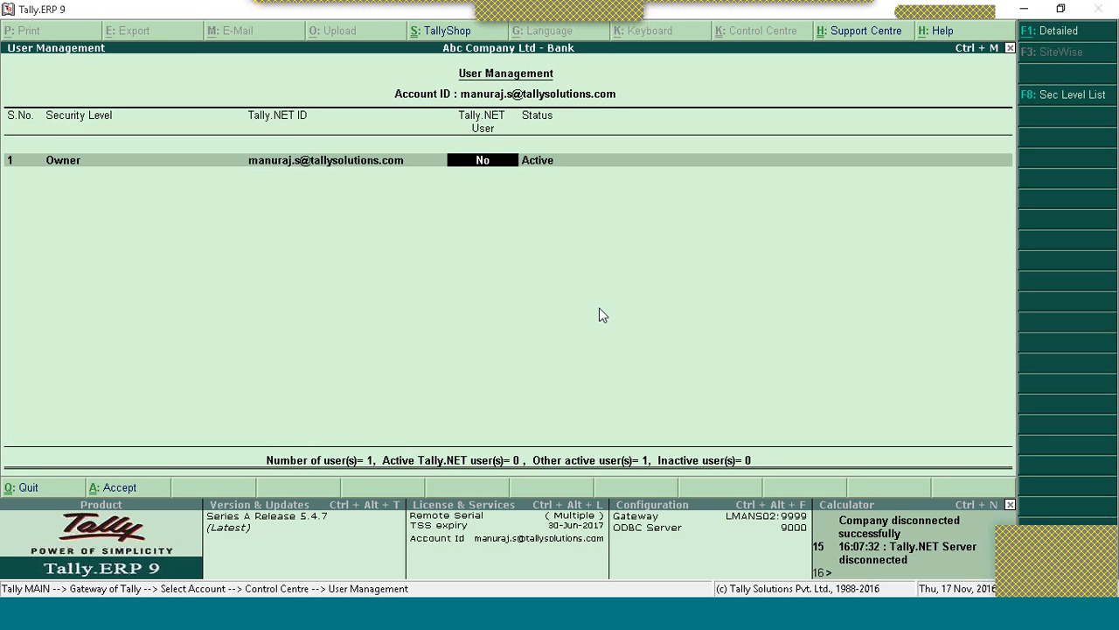
{"action": "key", "text": "BackSpace"}
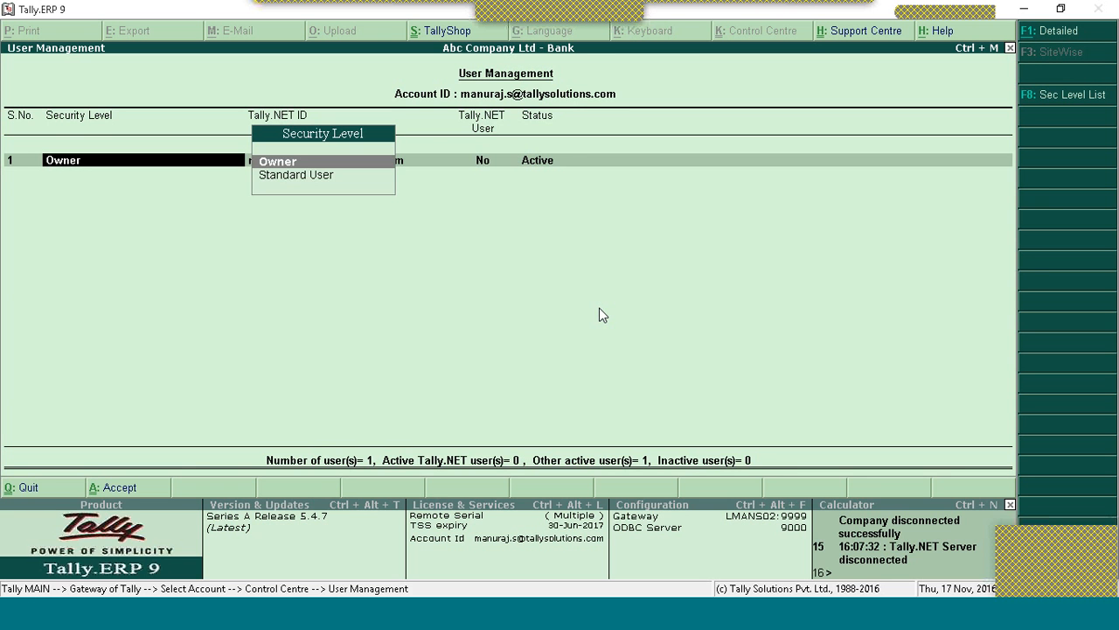
{"action": "key", "text": "Return"}
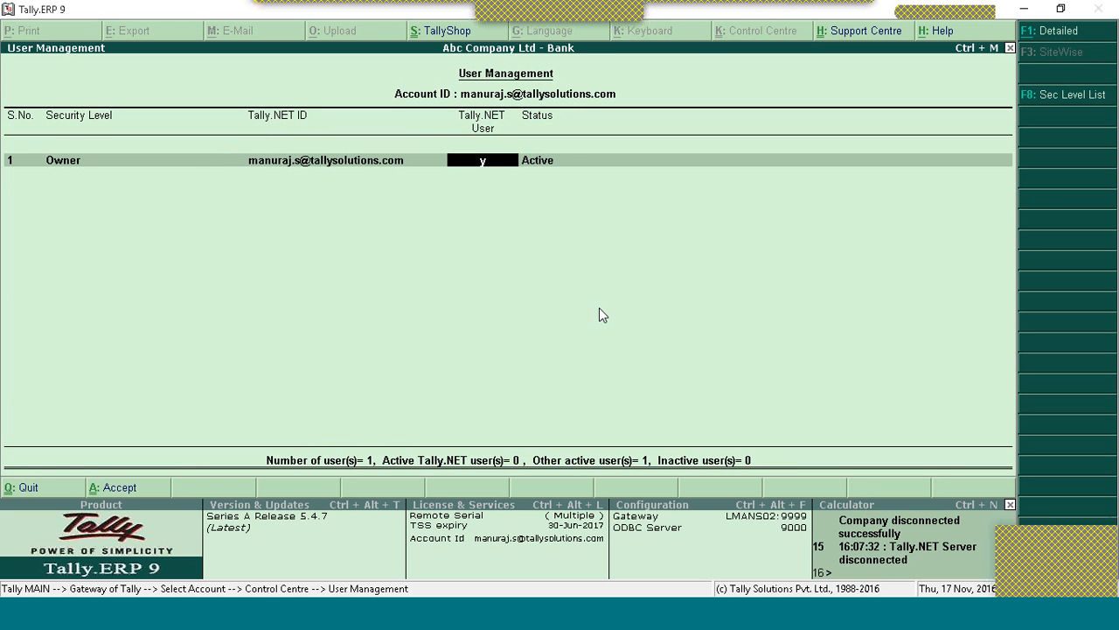
{"action": "key", "text": "y"}
{"action": "key", "text": "Return"}
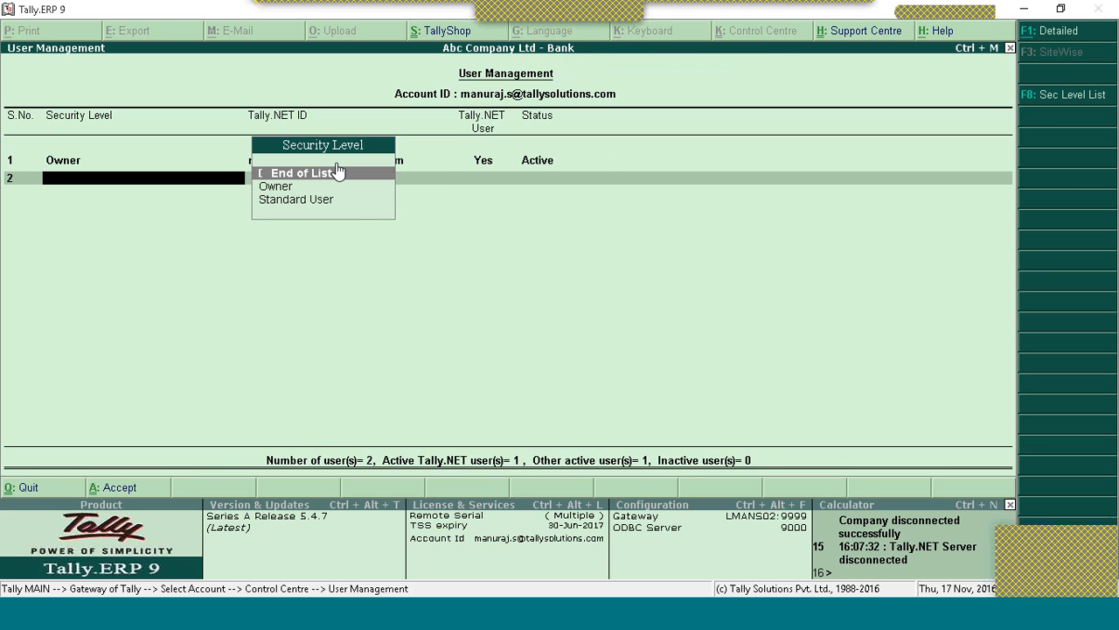
Step: Make row 2 a Standard User with their Tally.NET e-mail ID and Tally.NET User Yes
{"action": "key", "text": "Down"}
{"action": "key", "text": "Down"}
{"action": "key", "text": "Return"}
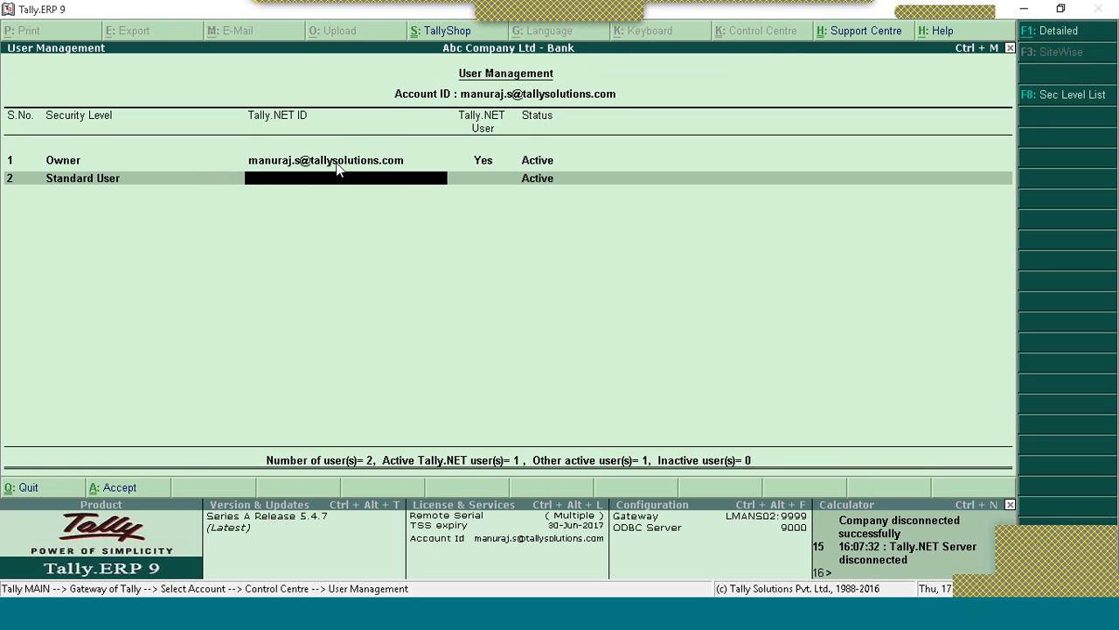
{"action": "type", "text": "abc@gmail.c"}
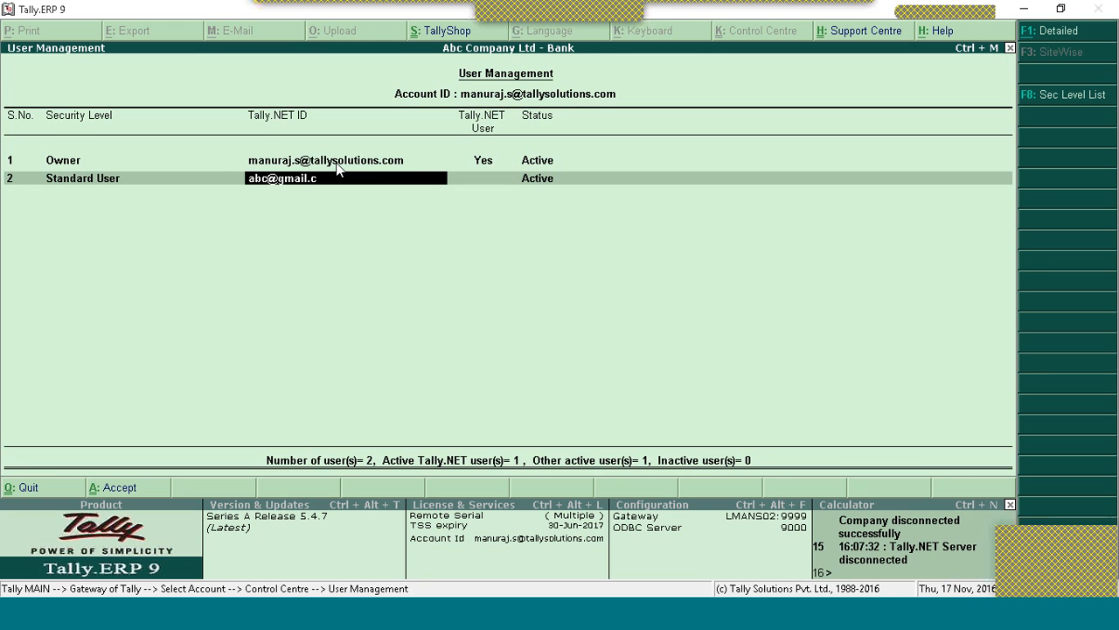
{"action": "type", "text": "om"}
{"action": "key", "text": "Return"}
{"action": "type", "text": "yes"}
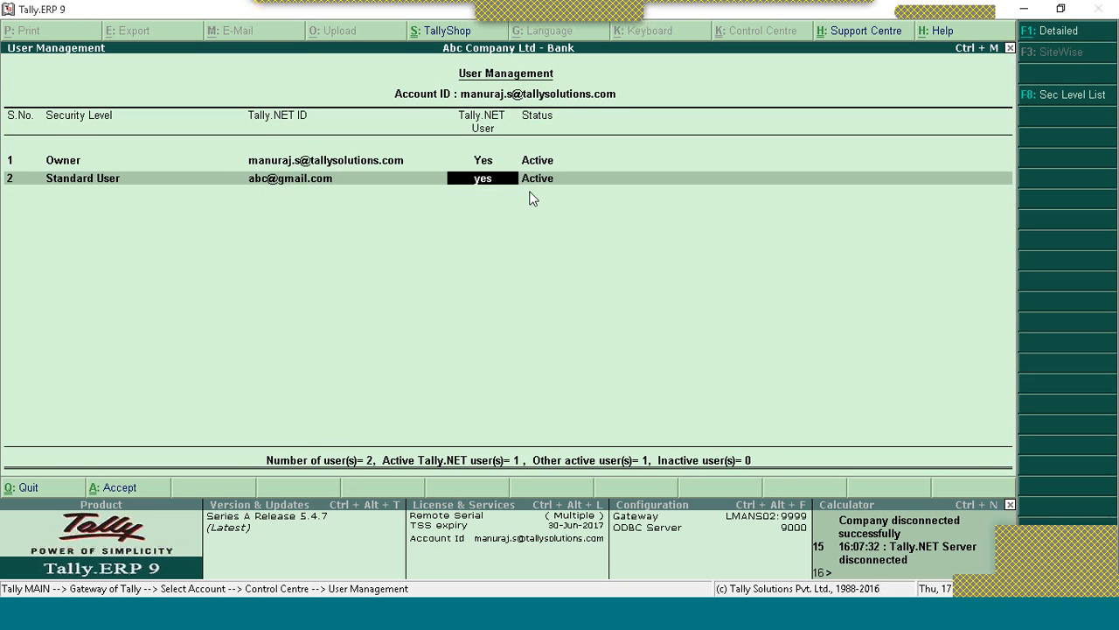
{"action": "key", "text": "Return"}
Step: Add a third Standard User with their e-mail ID as a Tally.NET user and save the list
{"action": "key", "text": "Down"}
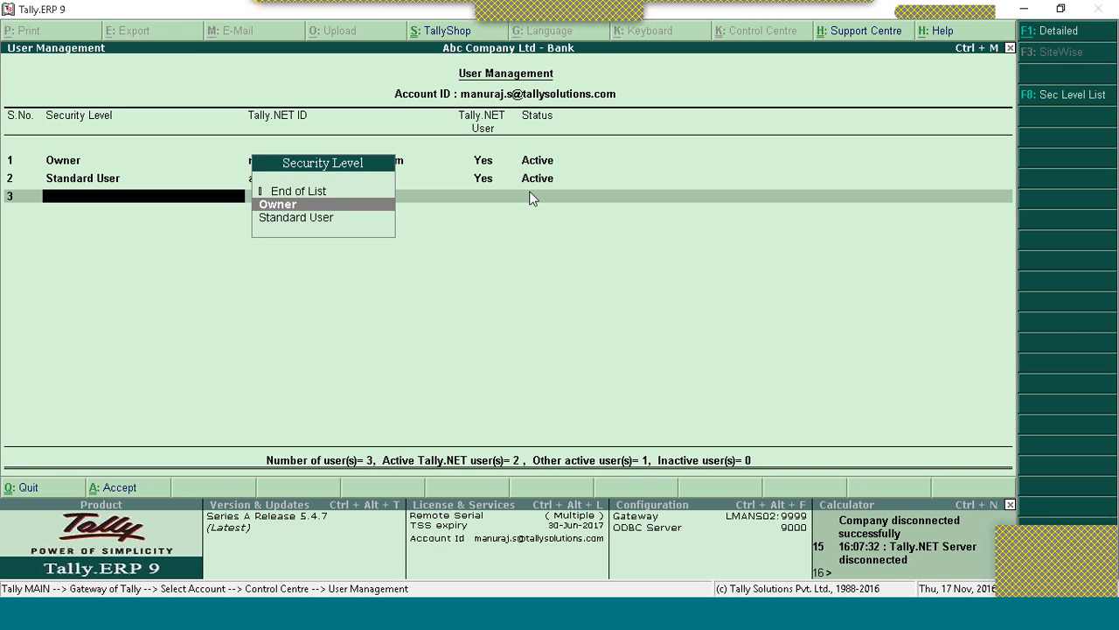
{"action": "key", "text": "Down"}
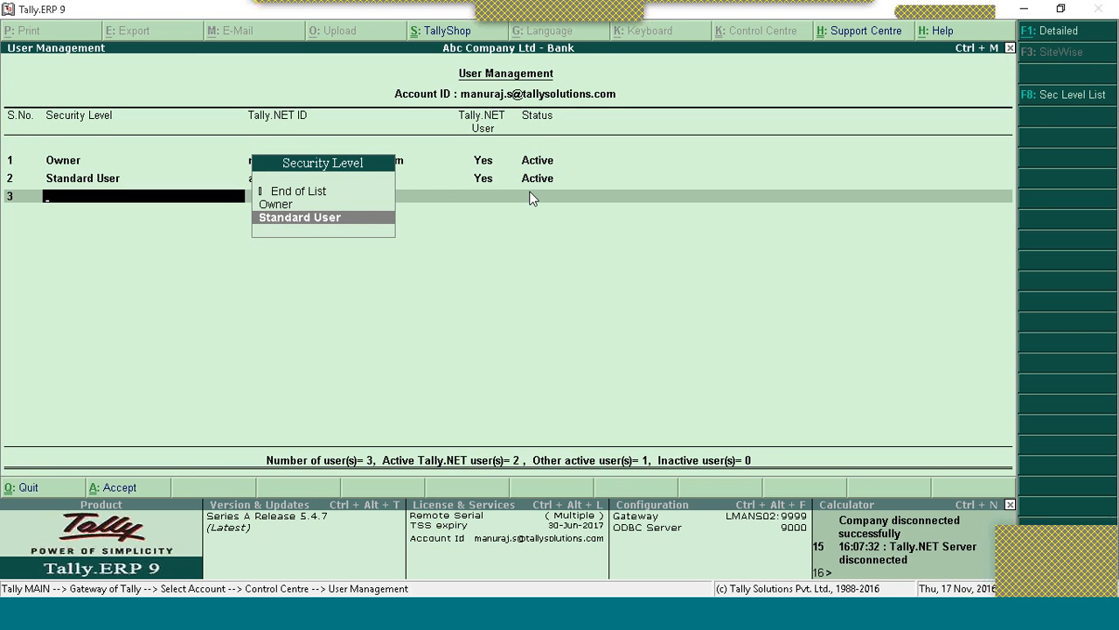
{"action": "key", "text": "Return"}
{"action": "type", "text": "xyz"}
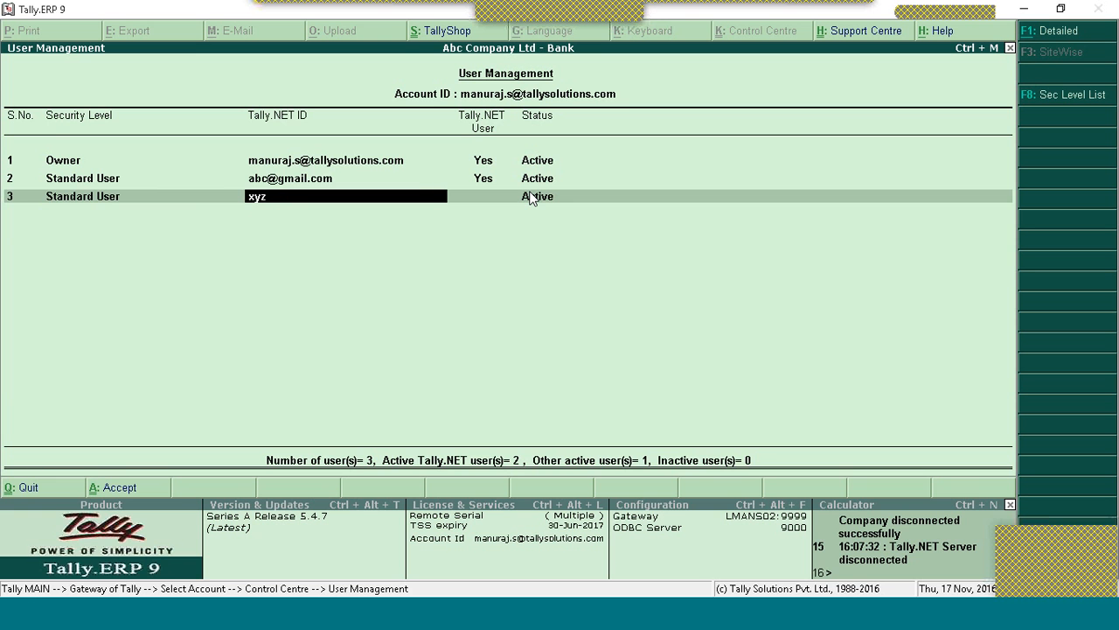
{"action": "type", "text": "@gmail.com"}
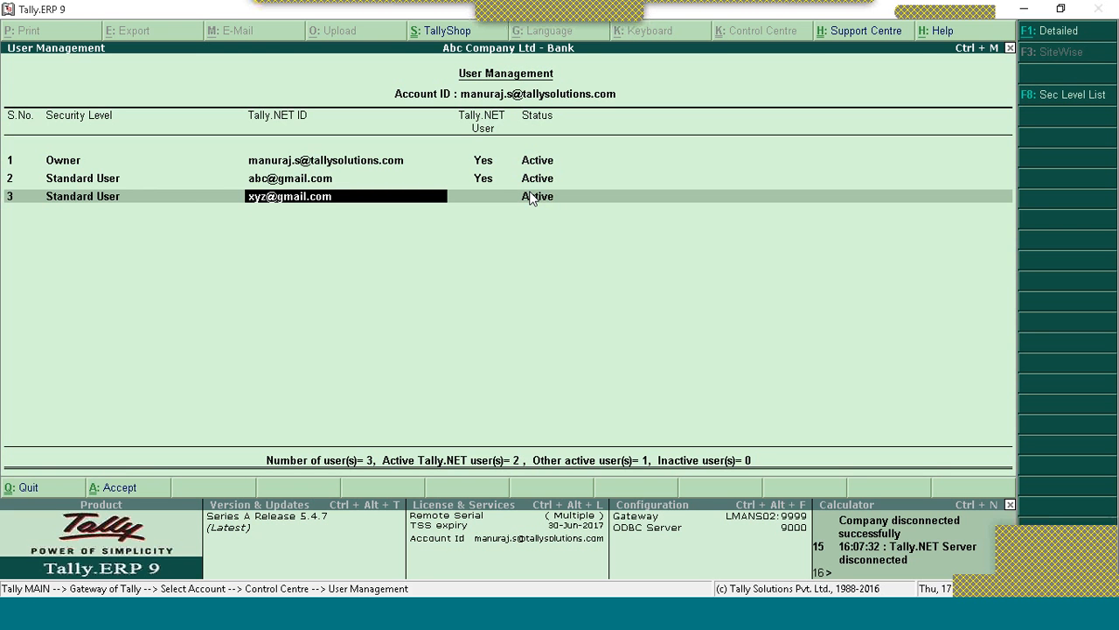
{"action": "key", "text": "Return"}
{"action": "type", "text": "yes"}
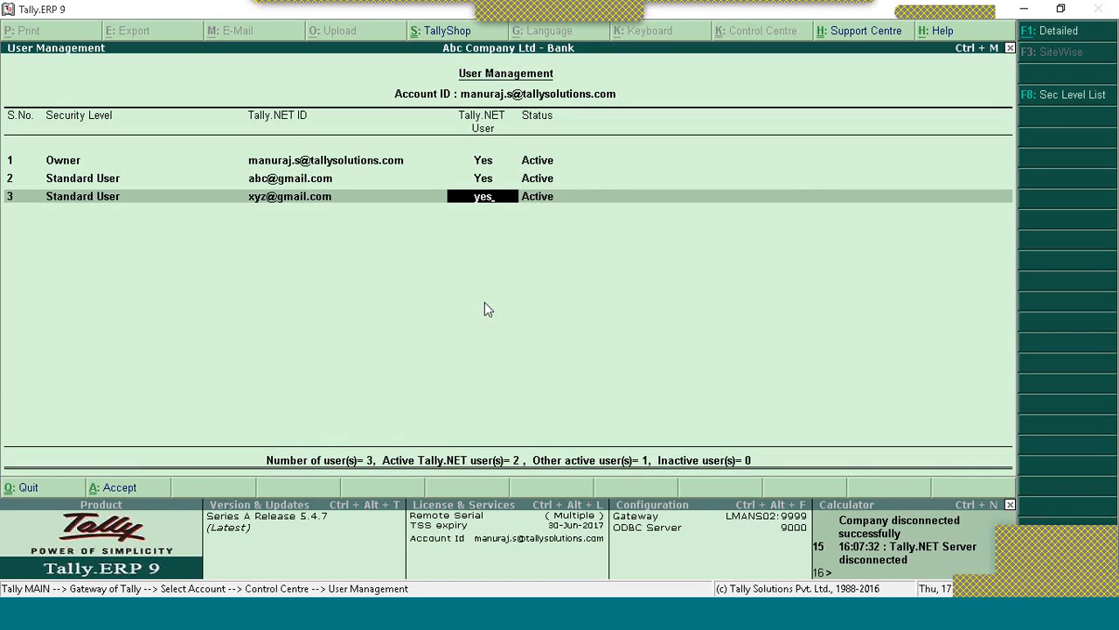
{"action": "key", "text": "Return"}
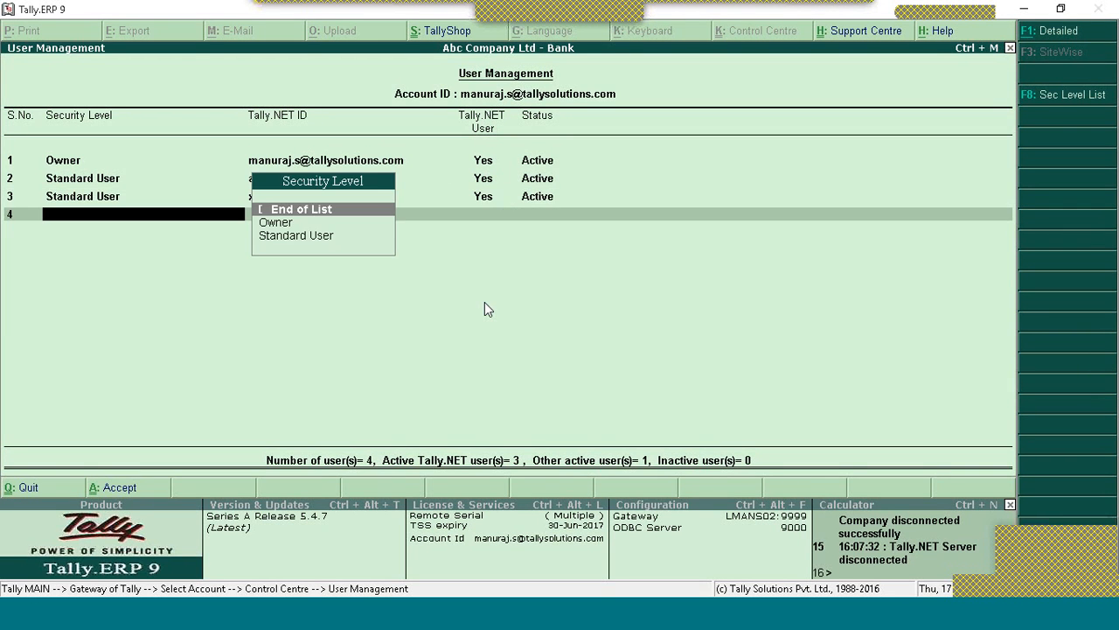
{"action": "key", "text": "Return"}
{"action": "key", "text": "Return"}
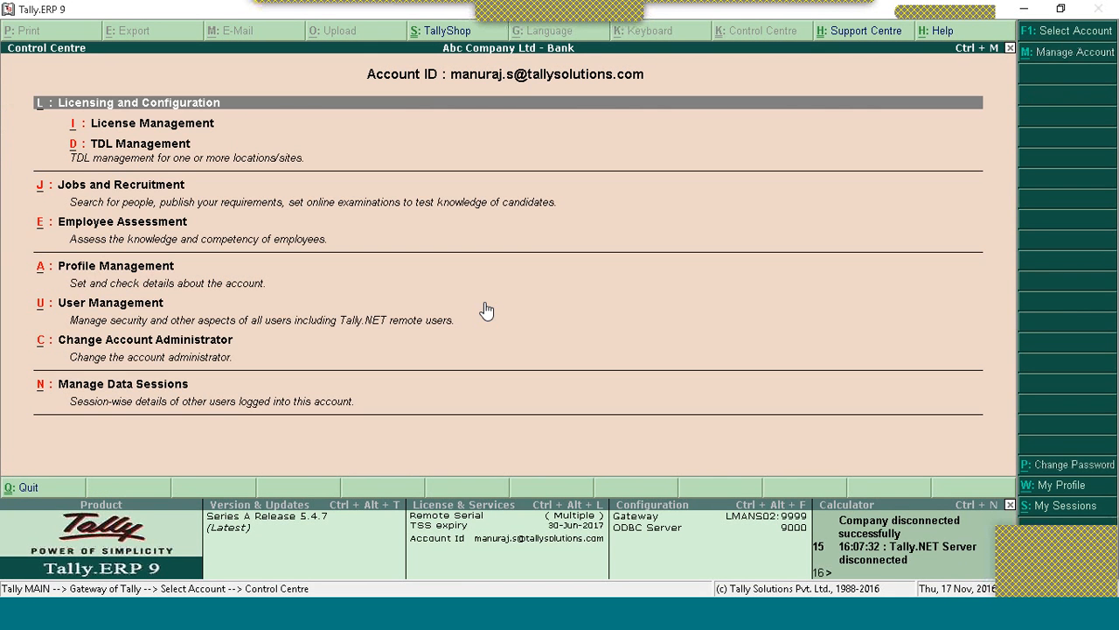
Step: In User Management, set the second and third users' status to Delete and accept the list
{"action": "key", "text": "Down"}
{"action": "key", "text": "Down"}
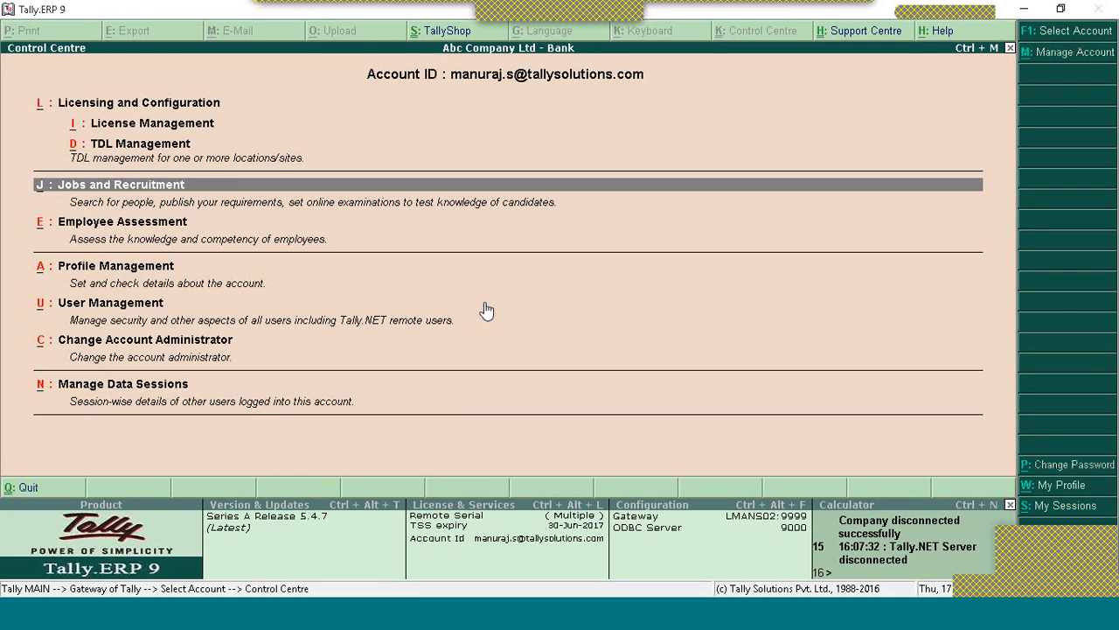
{"action": "key", "text": "Down"}
{"action": "key", "text": "Down"}
{"action": "key", "text": "Down"}
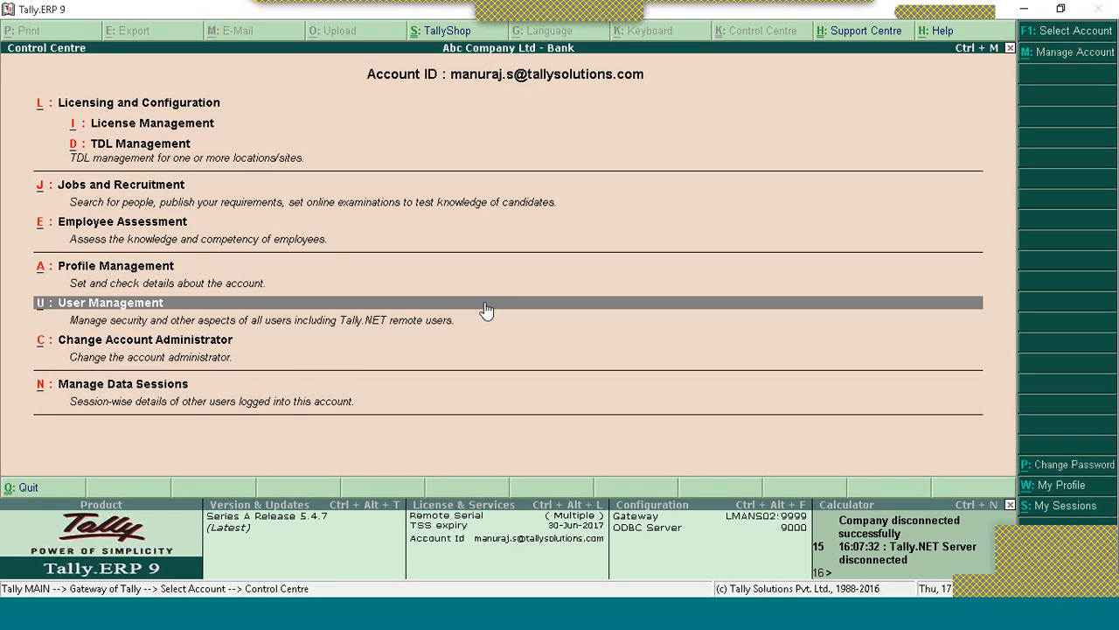
{"action": "key", "text": "Return"}
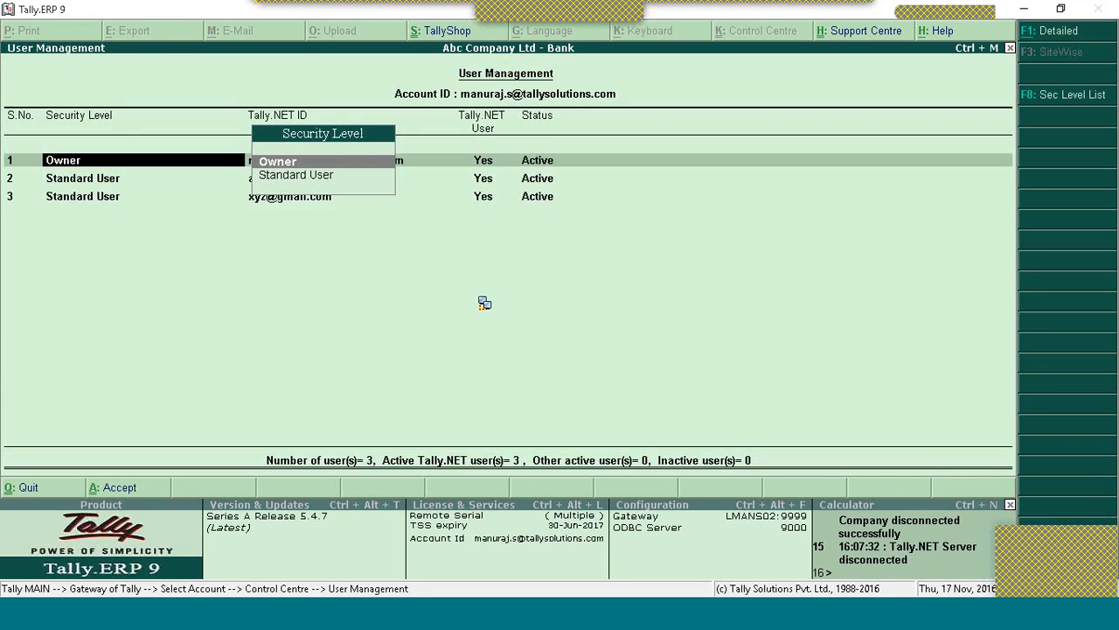
{"action": "key", "text": "Return"}
{"action": "key", "text": "Return"}
{"action": "key", "text": "Return"}
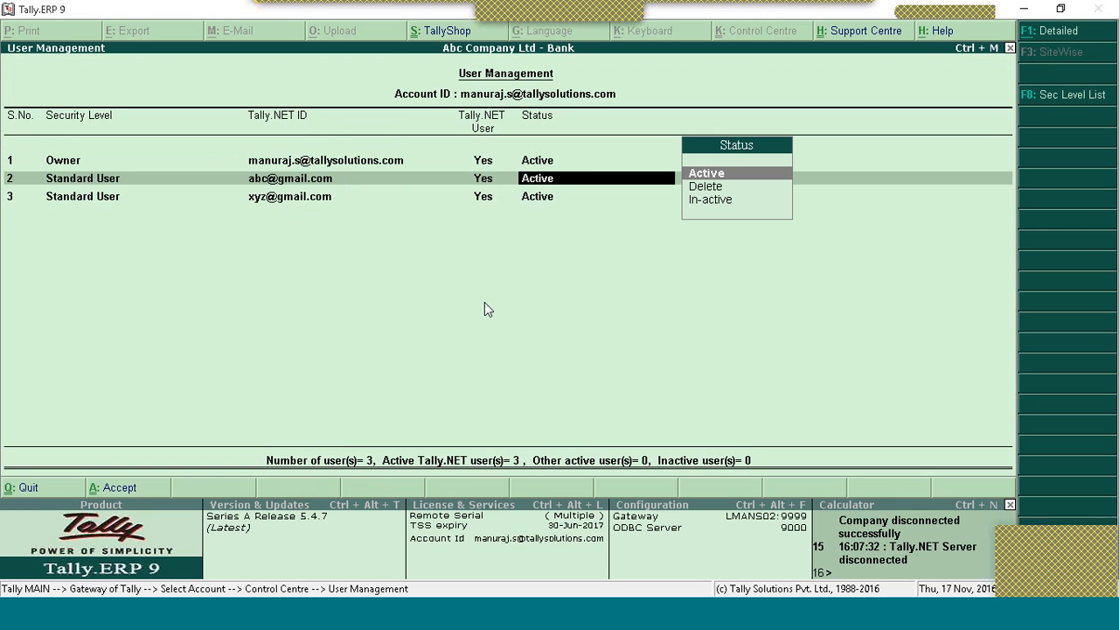
{"action": "key", "text": "Down"}
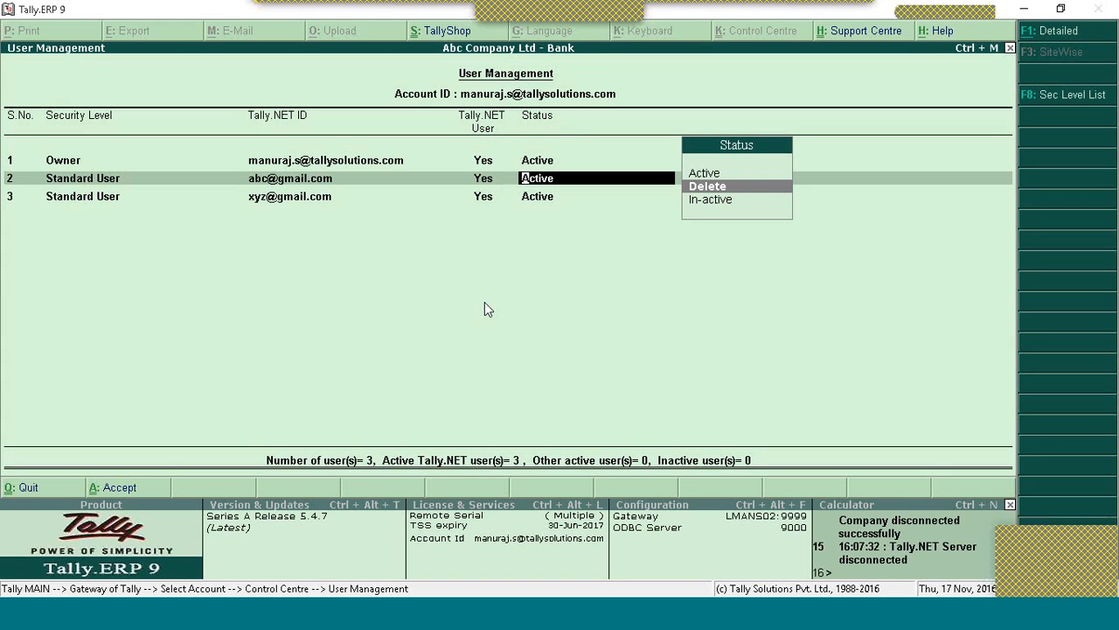
{"action": "key", "text": "Return"}
{"action": "key", "text": "Return"}
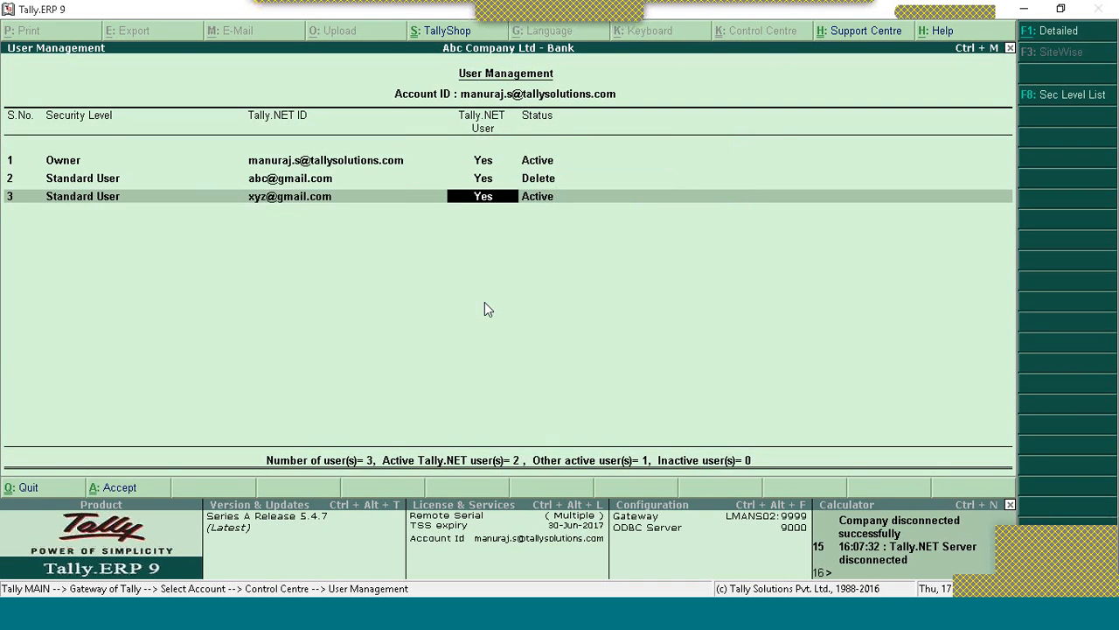
{"action": "key", "text": "Return"}
{"action": "key", "text": "Down"}
{"action": "key", "text": "Return"}
{"action": "key", "text": "Return"}
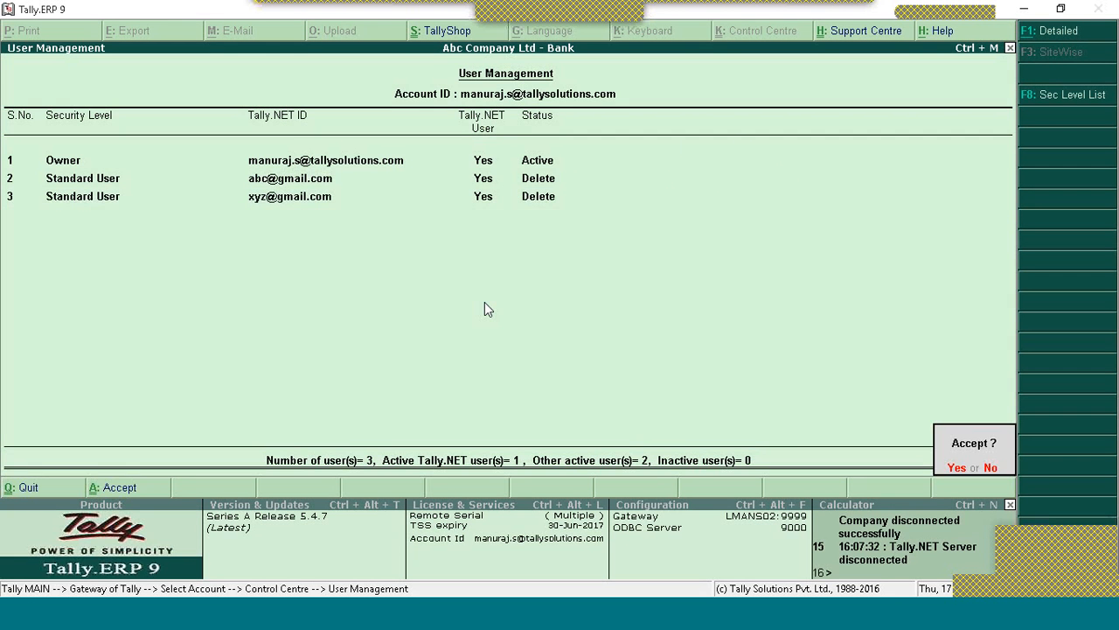
{"action": "key", "text": "Return"}
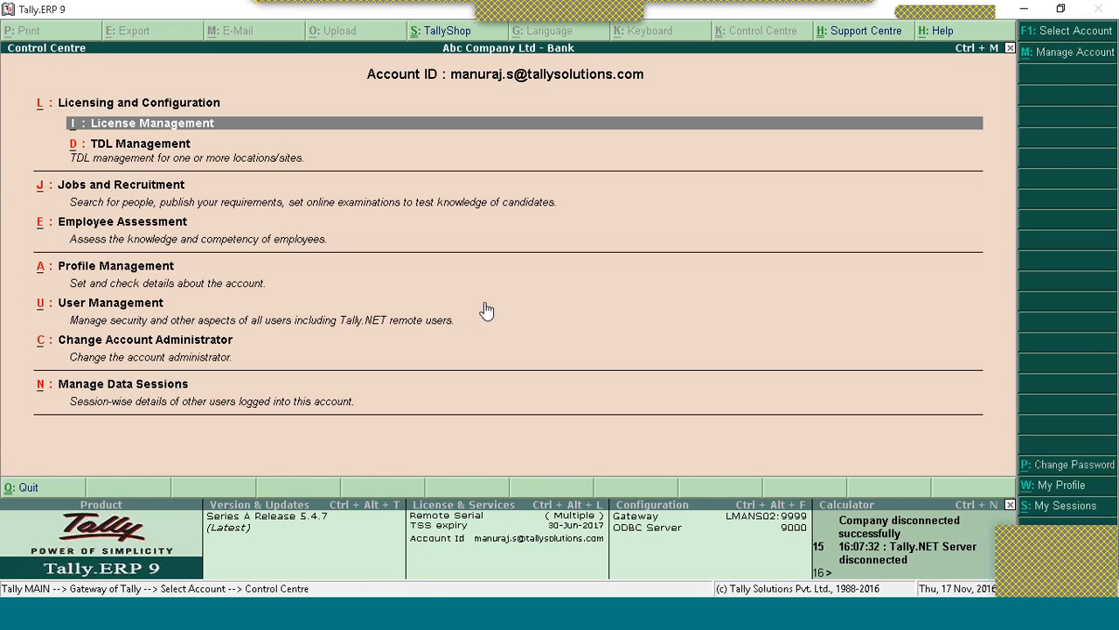
Step: Keep the first user as Owner and add a second Owner row with its Tally.NET ID e-mail
{"action": "left_click", "coordinate": [487, 307]}
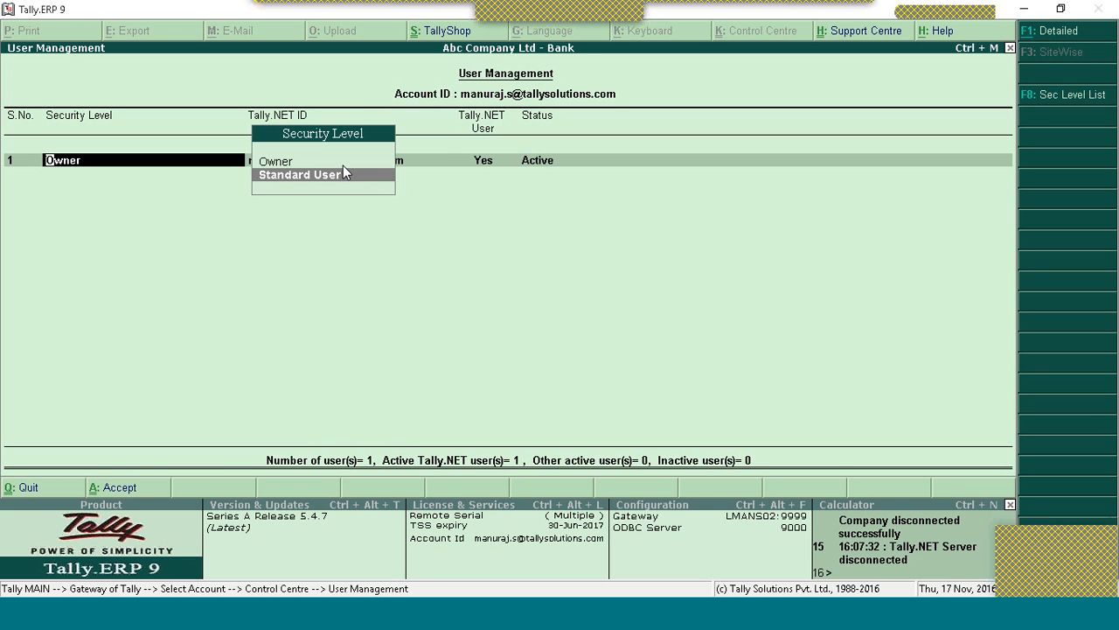
{"action": "left_click", "coordinate": [344, 174]}
{"action": "left_click", "coordinate": [343, 165]}
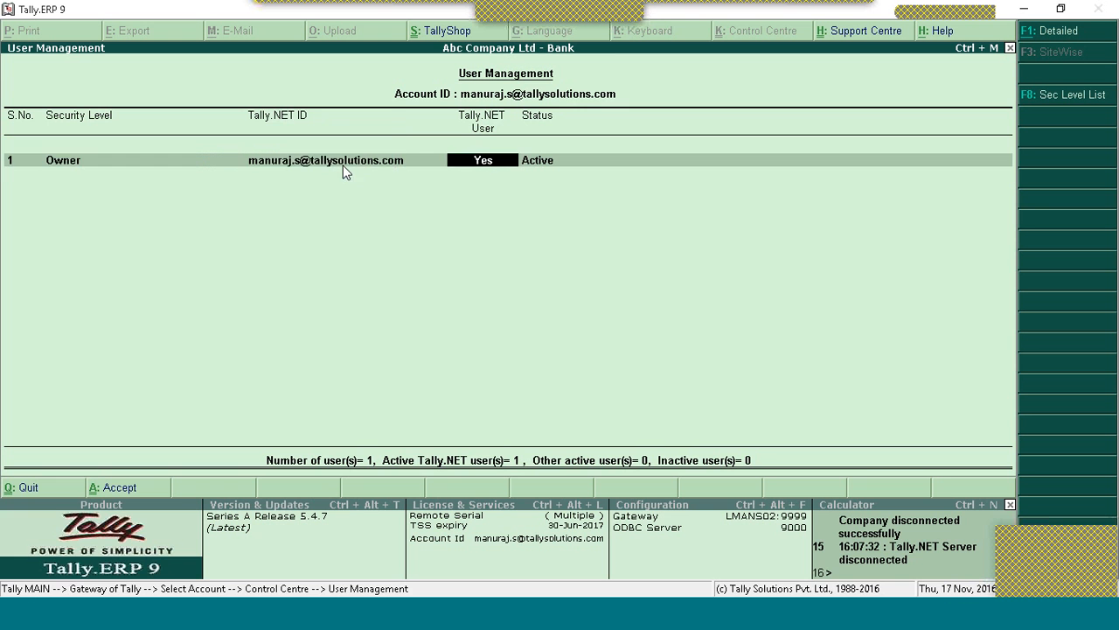
{"action": "key", "text": "Return"}
{"action": "key", "text": "Down"}
{"action": "key", "text": "Return"}
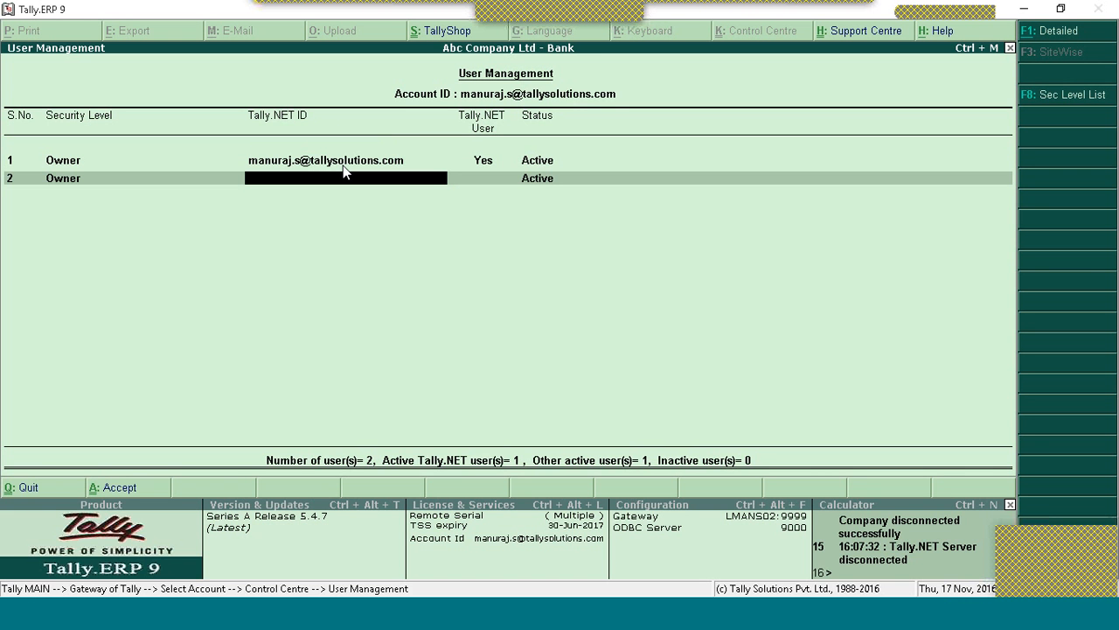
{"action": "type", "text": "abc@"}
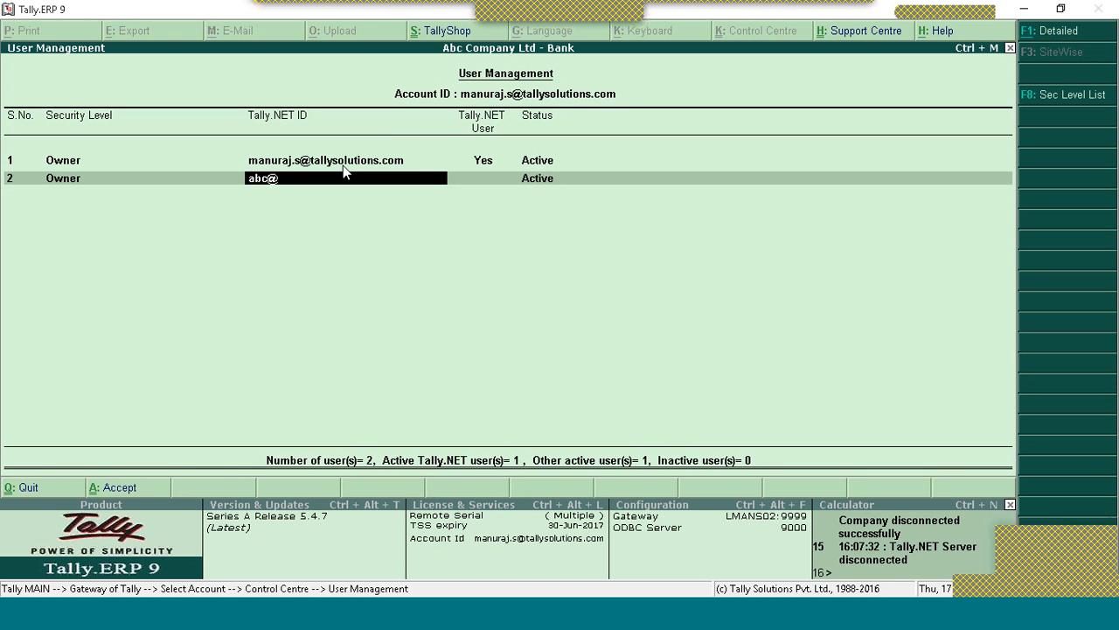
{"action": "type", "text": "gmail.com"}
Step: Try setting the first user's Tally.NET User to No and revise the second user's entries
{"action": "key", "text": "BackSpace"}
{"action": "key", "text": "BackSpace"}
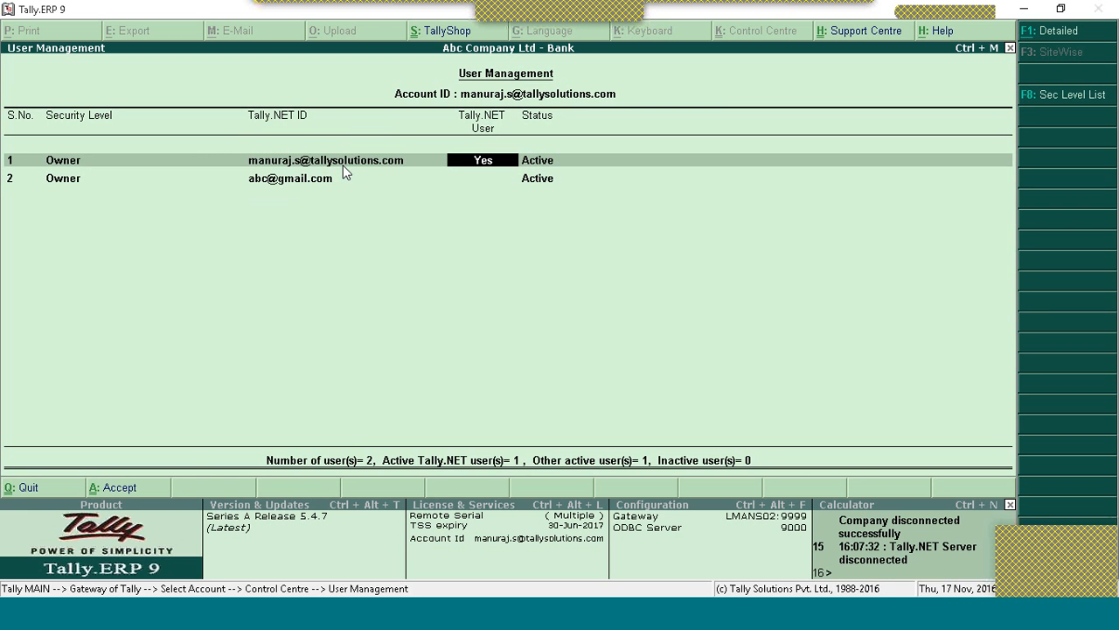
{"action": "key", "text": "n"}
{"action": "key", "text": "Return"}
{"action": "key", "text": "Return"}
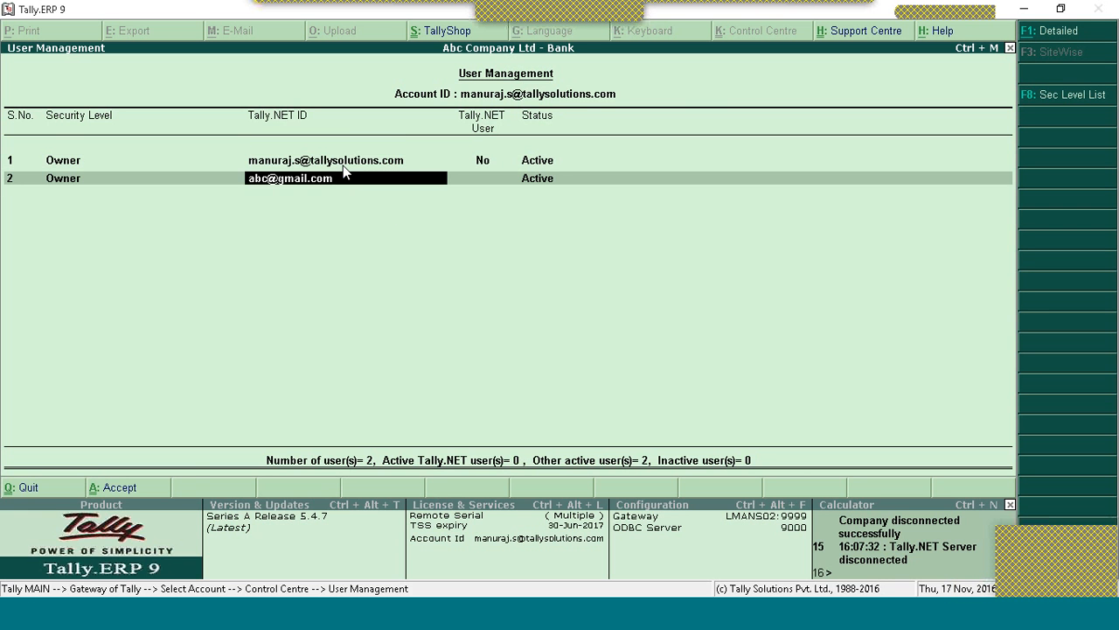
{"action": "key", "text": "Return"}
{"action": "type", "text": "yes"}
{"action": "key", "text": "Return"}
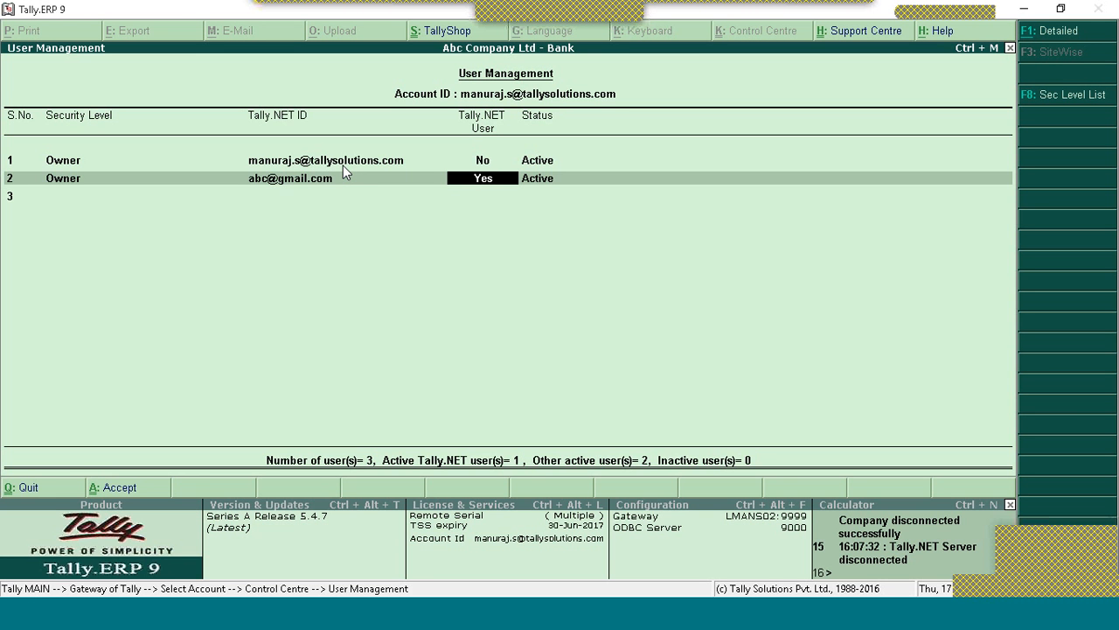
{"action": "key", "text": "BackSpace"}
{"action": "key", "text": "BackSpace"}
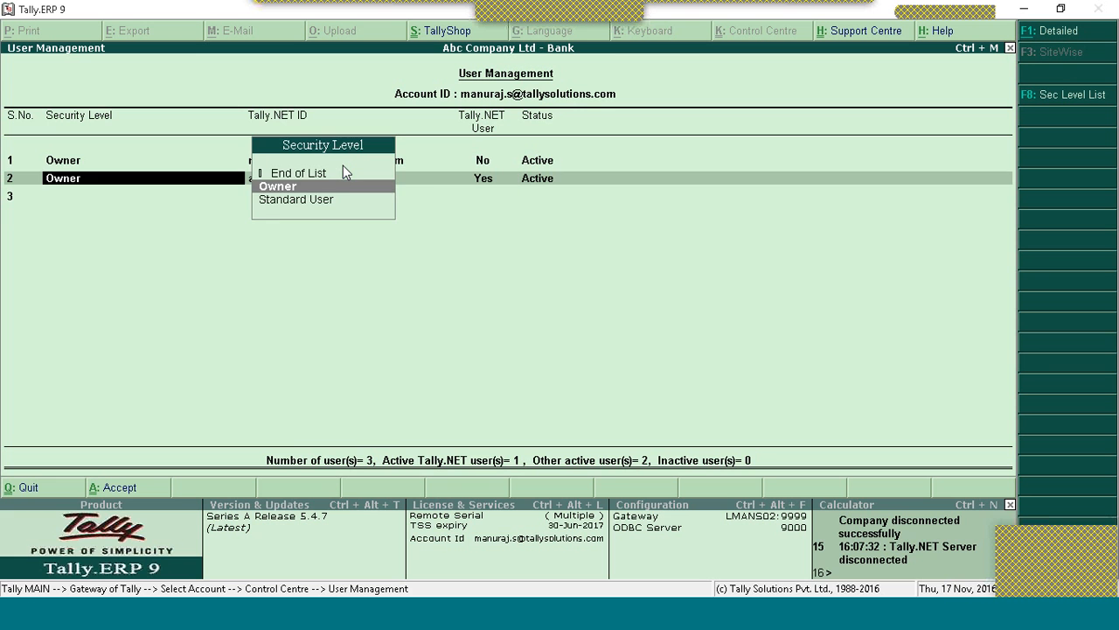
{"action": "key", "text": "BackSpace"}
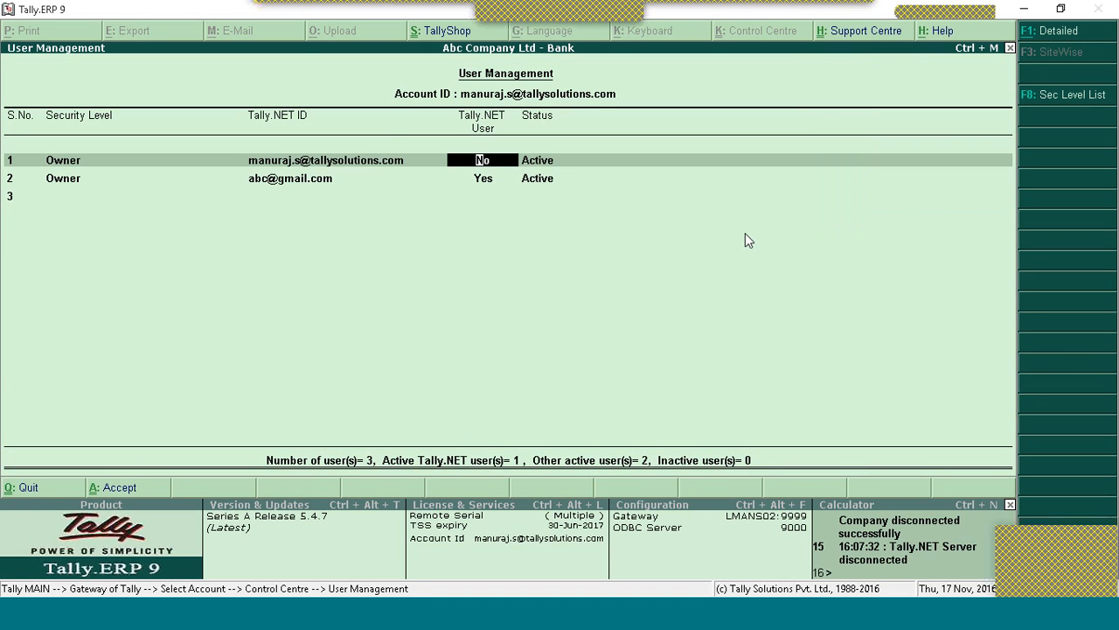
Step: Make the first user a Tally.NET user again, set the second Owner's Tally.NET User to No, and save
{"action": "key", "text": "Return"}
{"action": "key", "text": "BackSpace"}
{"action": "type", "text": "ye"}
{"action": "key", "text": "Return"}
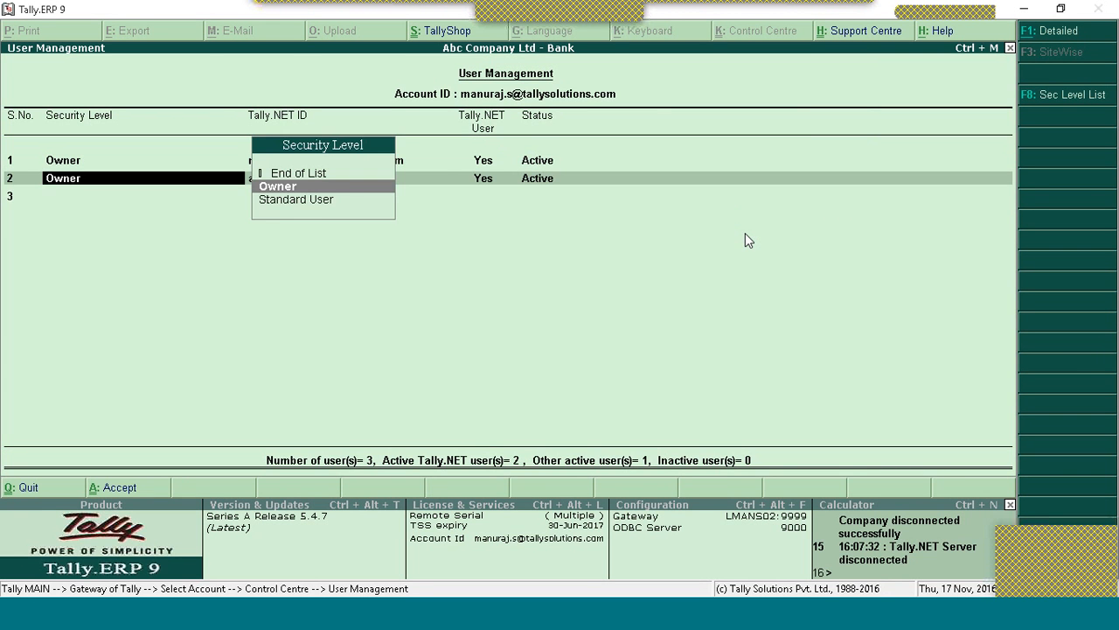
{"action": "key", "text": "Return"}
{"action": "key", "text": "Return"}
{"action": "type", "text": "n"}
{"action": "key", "text": "Return"}
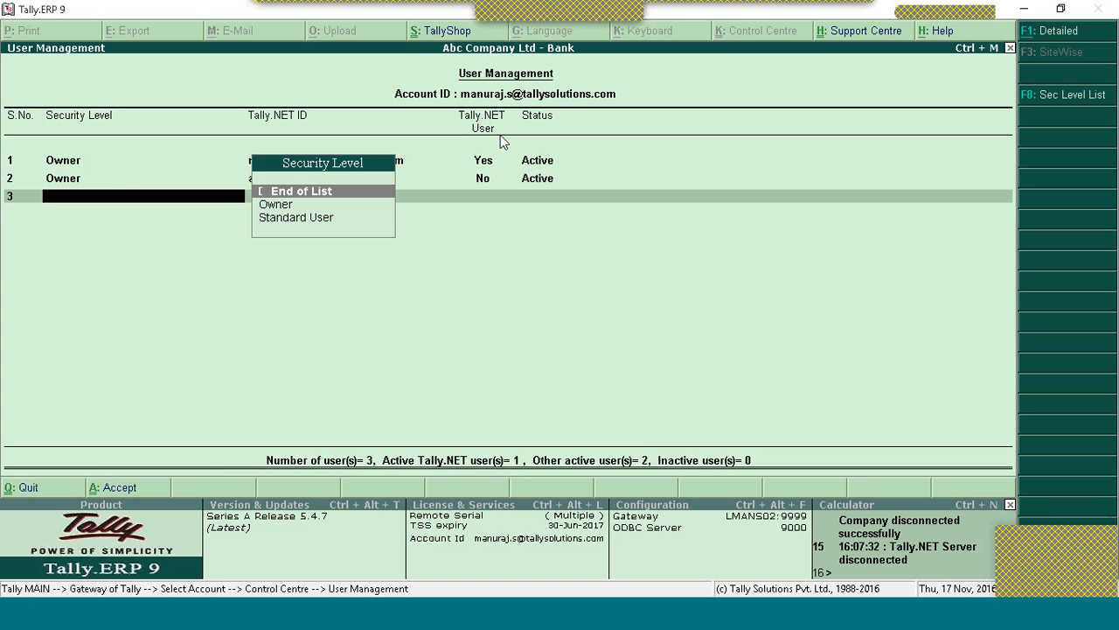
{"action": "key", "text": "Return"}
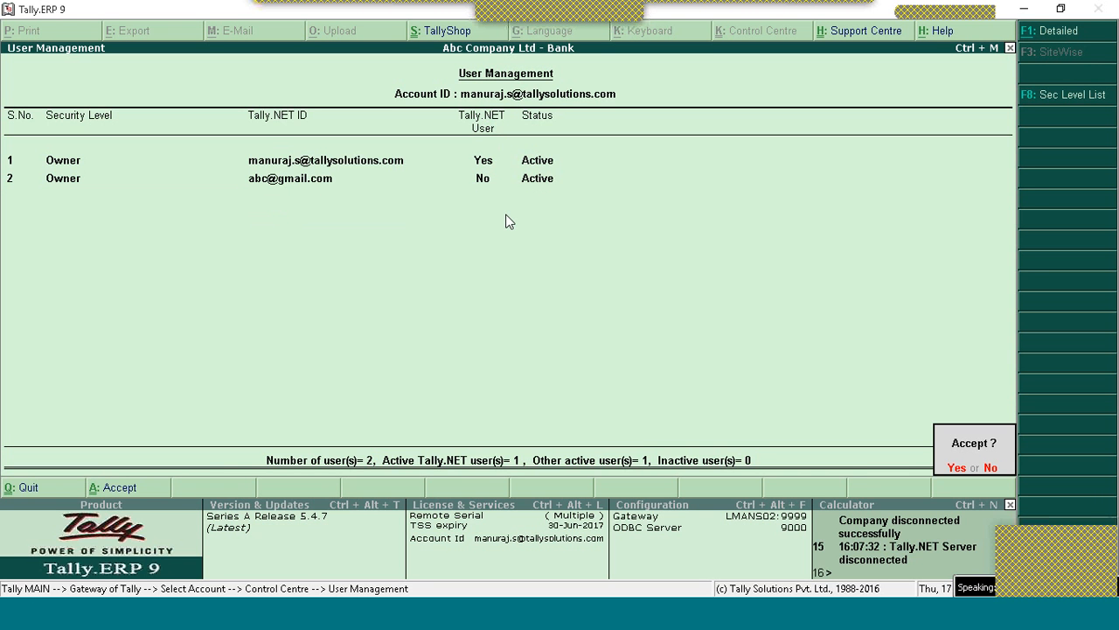
{"action": "key", "text": "Return"}
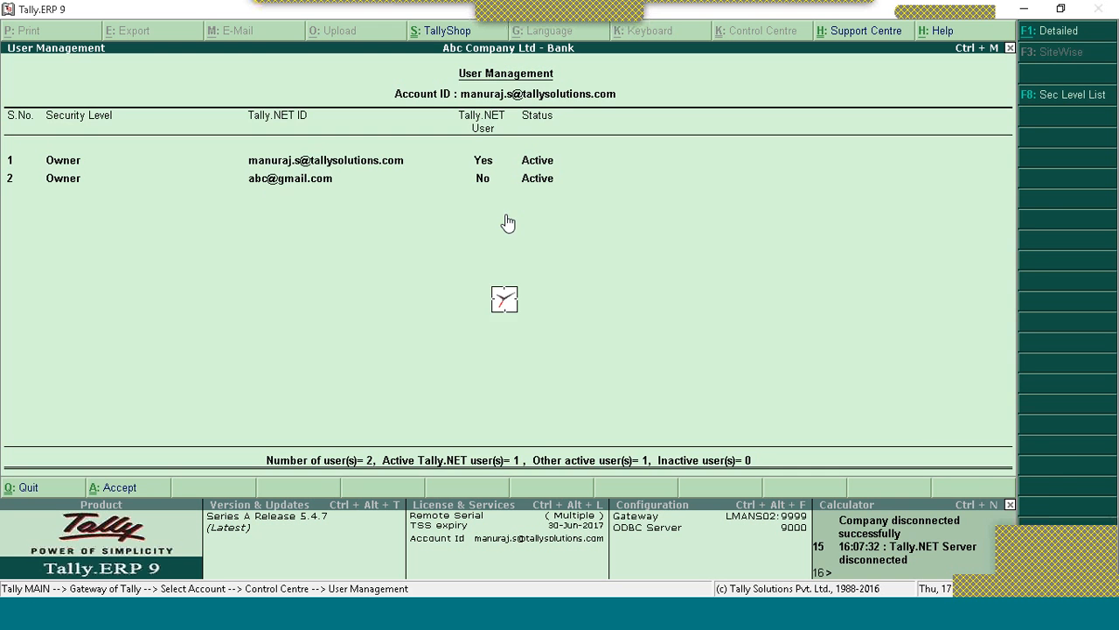
Step: Close the Control Centre account list and confirm the logout, returning to Abc Company Ltd - Bank
{"action": "key", "text": "Escape"}
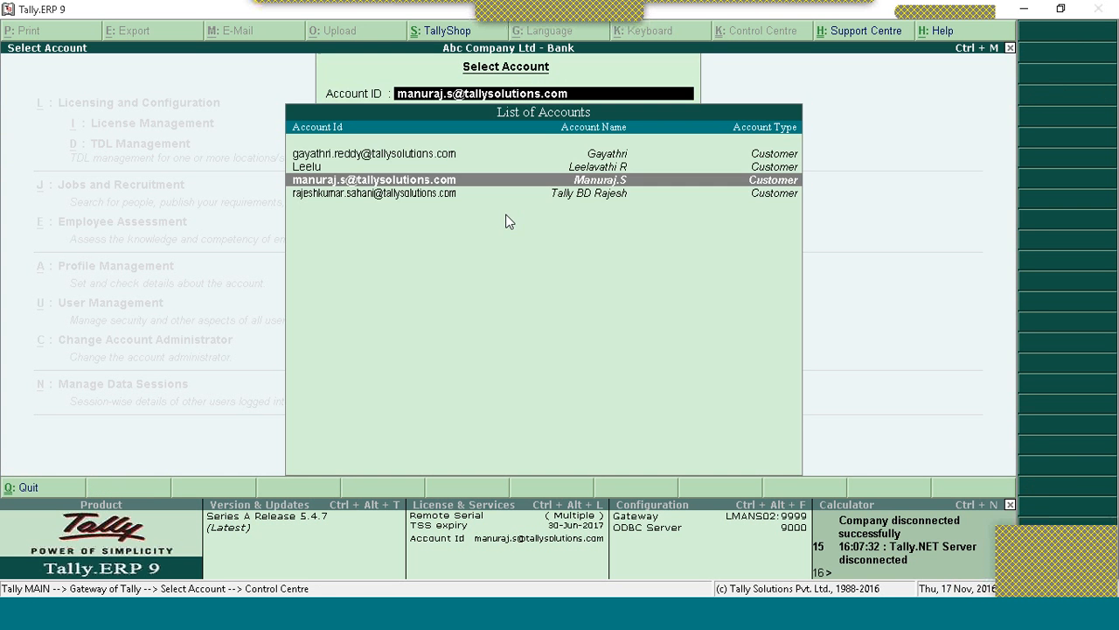
{"action": "key", "text": "Escape"}
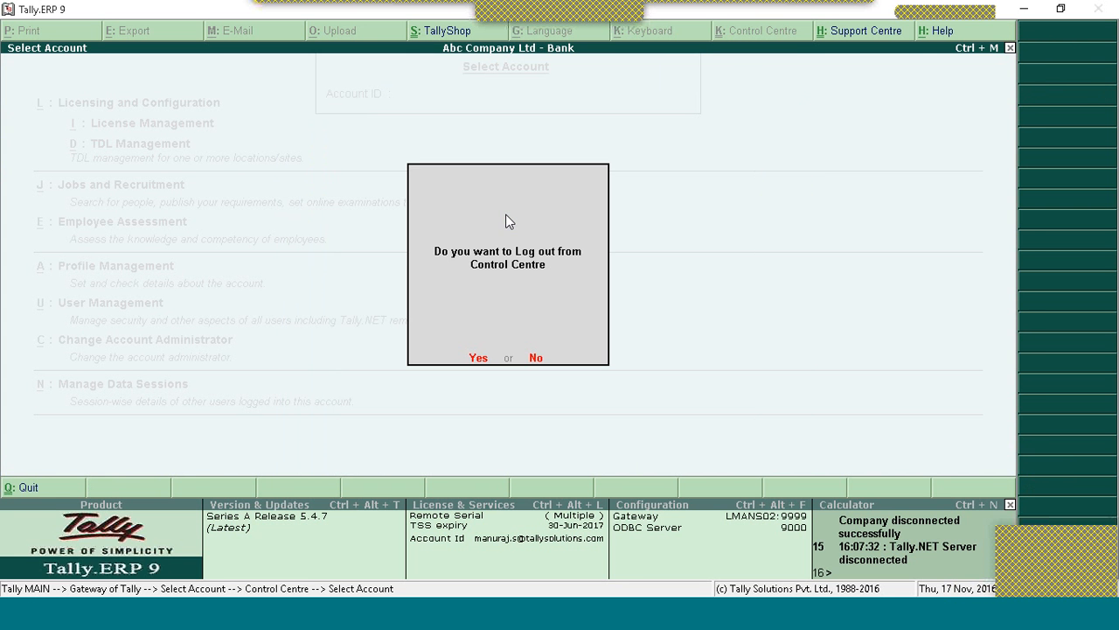
{"action": "key", "text": "Return"}
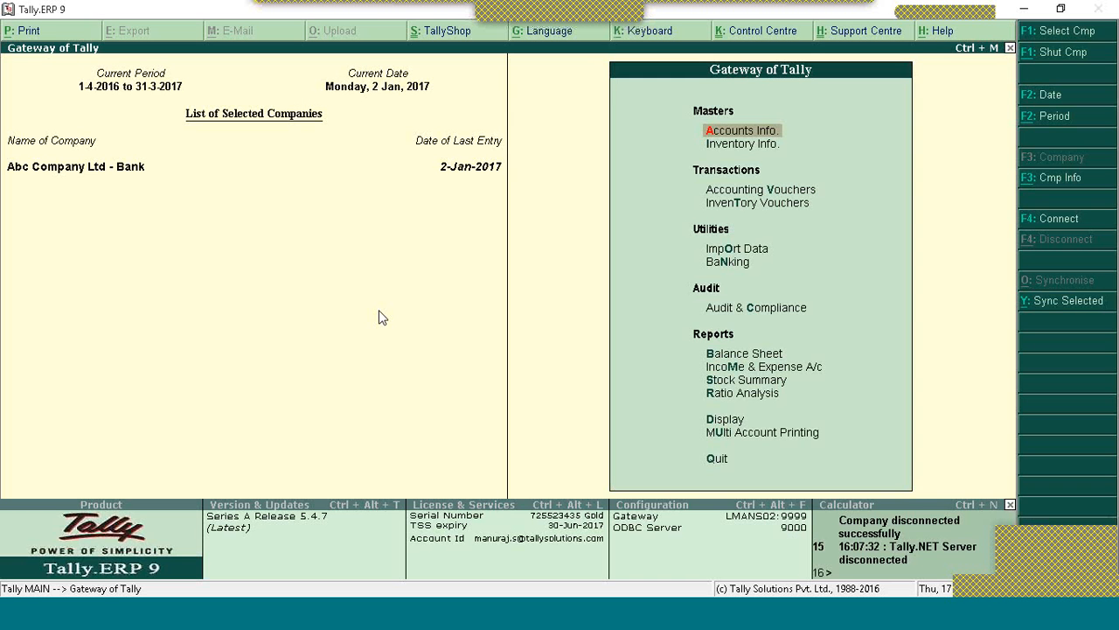
Step: Under Security Control's Users and Passwords, set the level to Tally.NET User with remote access allowed, and save
{"action": "left_click", "coordinate": [1070, 185]}
{"action": "key", "text": "Down"}
{"action": "key", "text": "Down"}
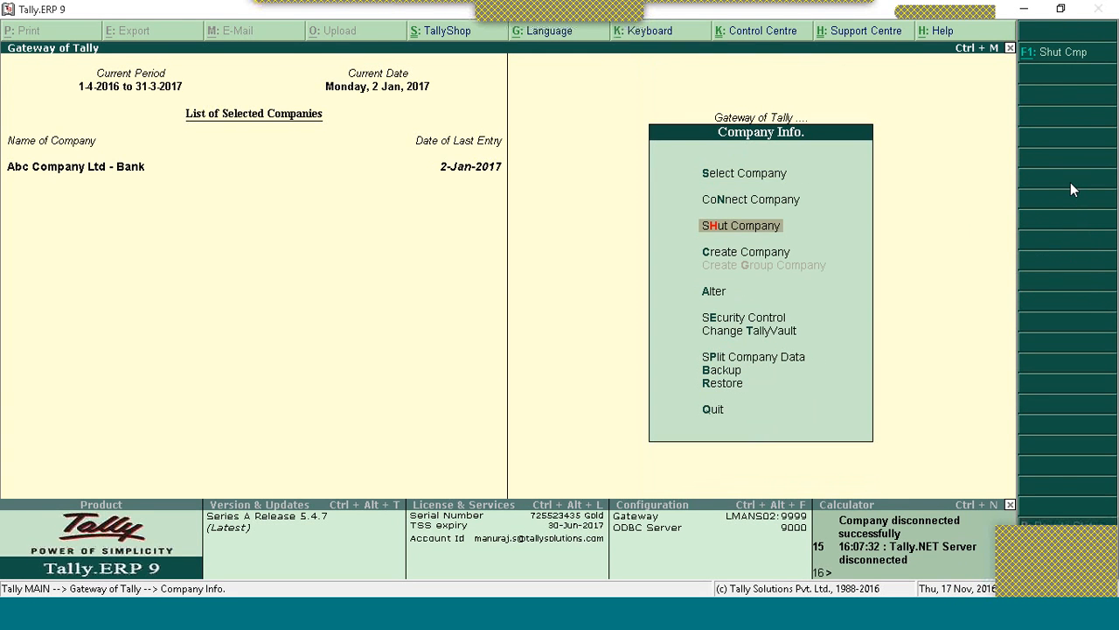
{"action": "key", "text": "e"}
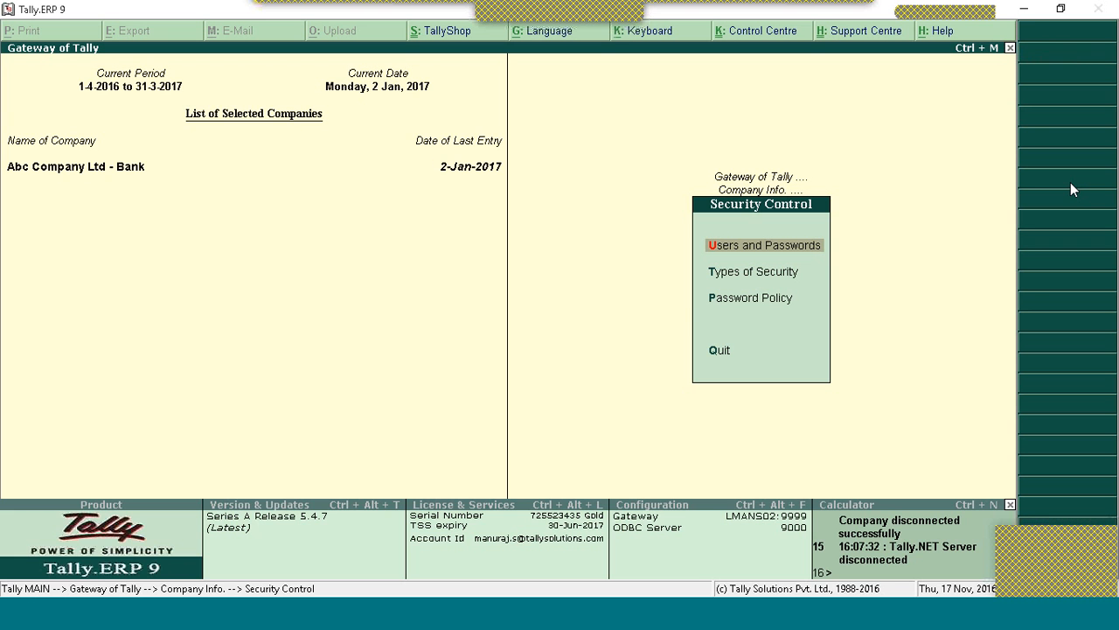
{"action": "key", "text": "Return"}
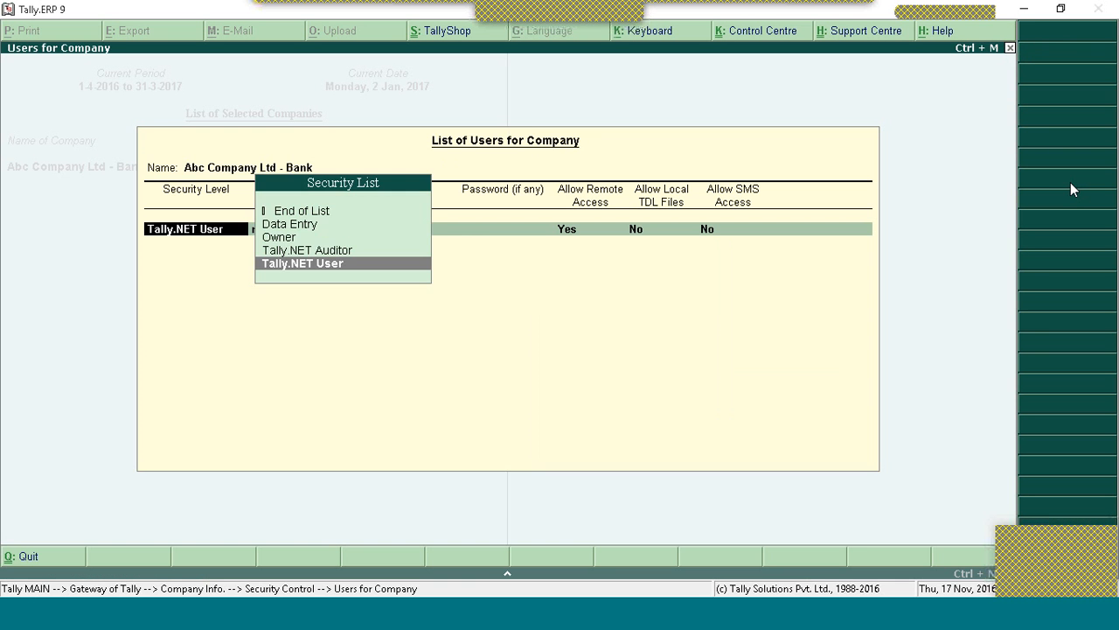
{"action": "key", "text": "Return"}
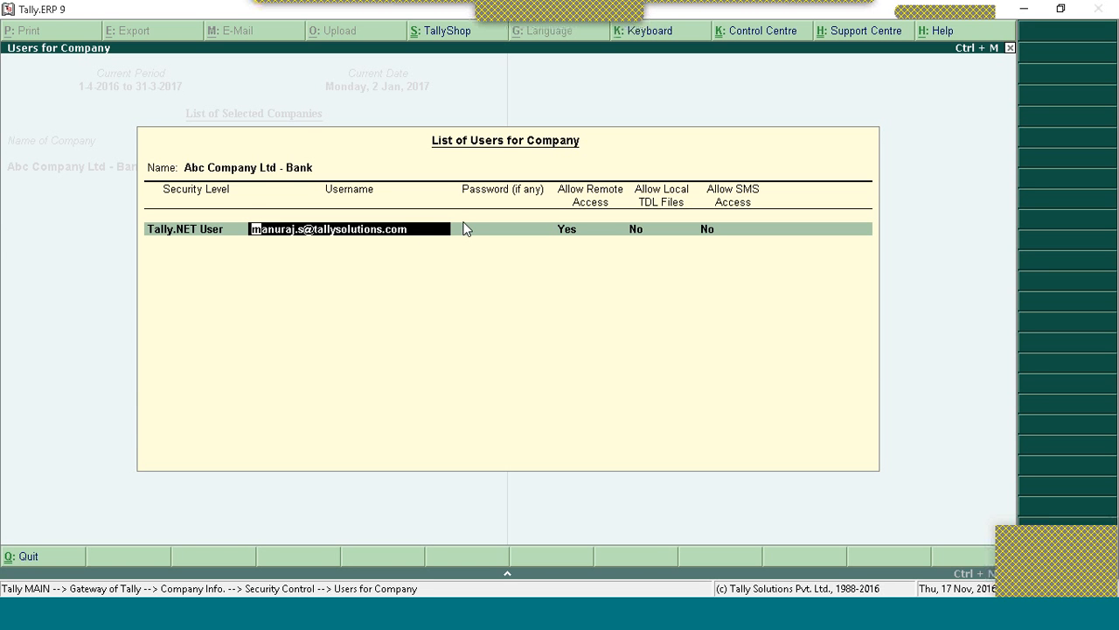
{"action": "key", "text": "Return"}
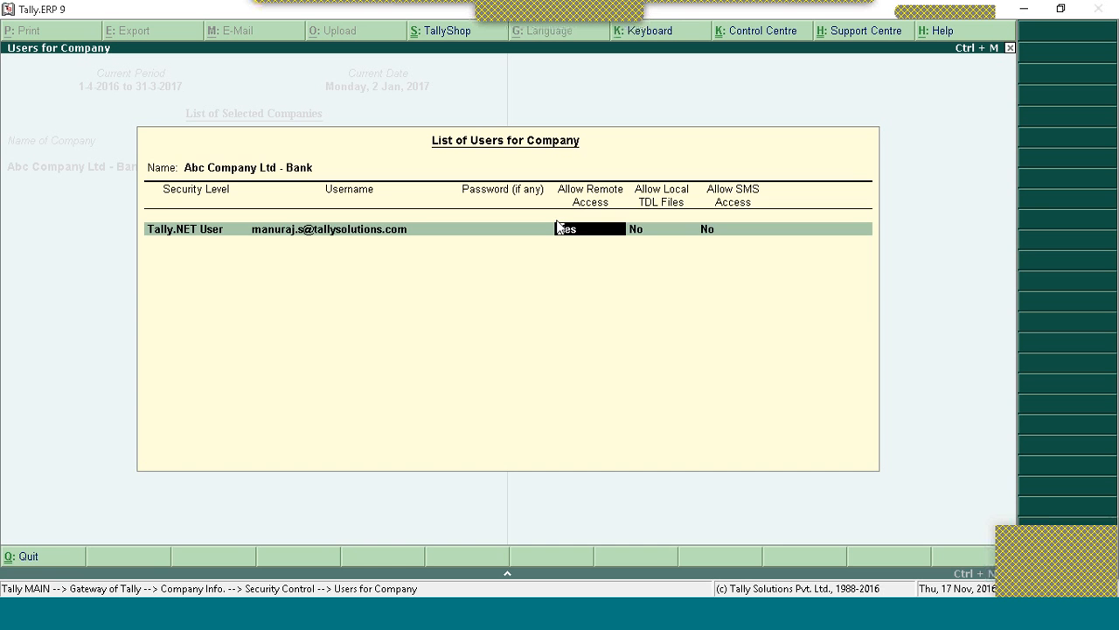
{"action": "key", "text": "ctrl+a"}
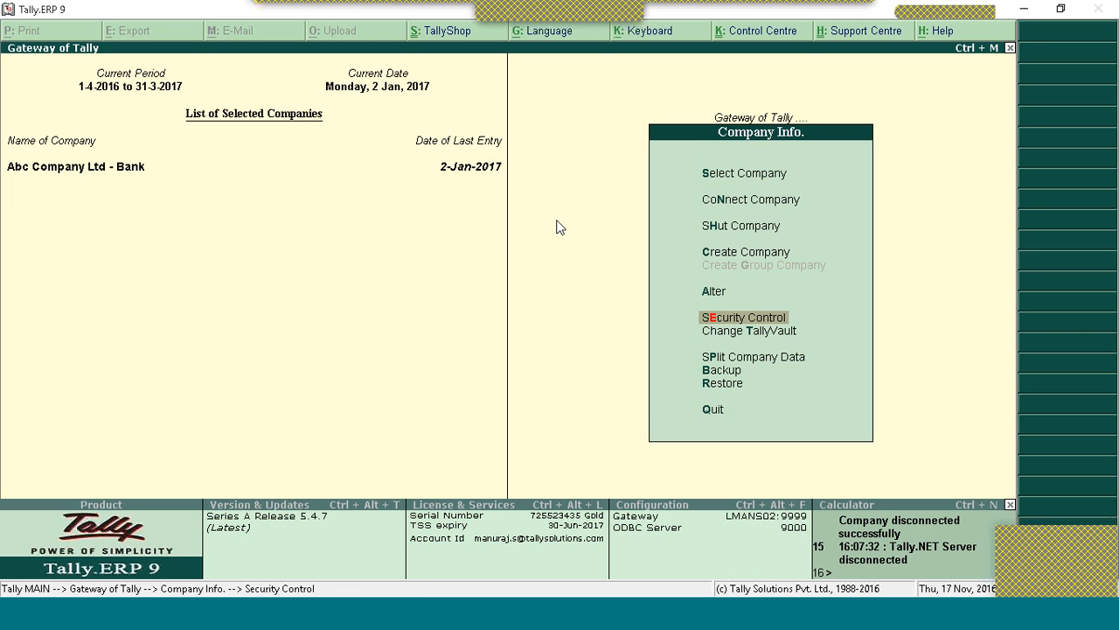
Step: Alter the Tally.NET User level in Types of Security, leaving no facilities disallowed, and save it
{"action": "key", "text": "Return"}
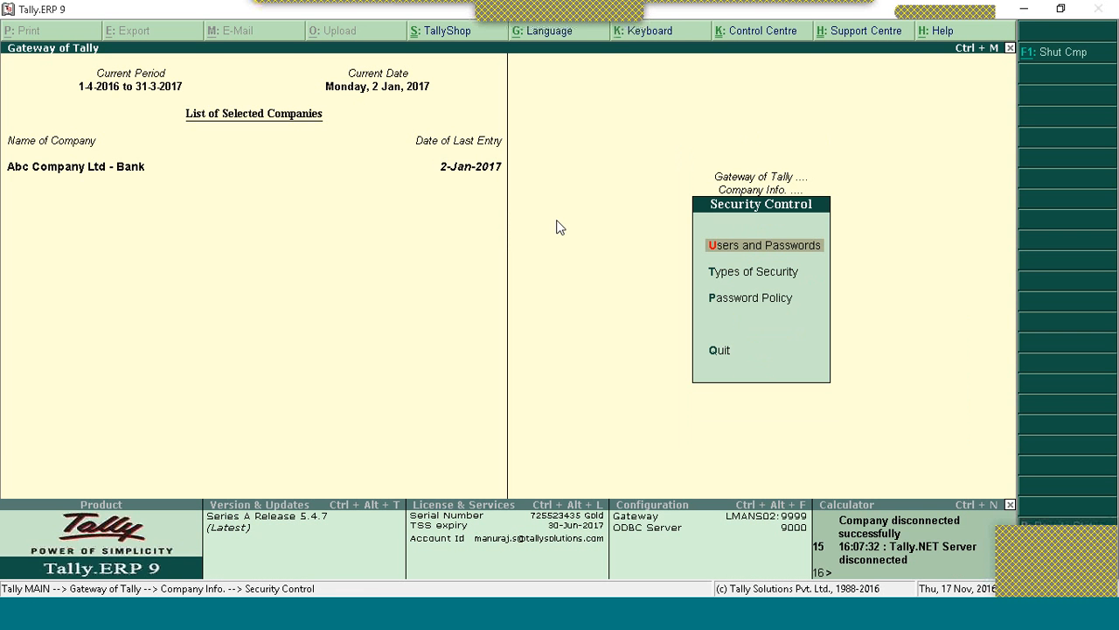
{"action": "key", "text": "Down"}
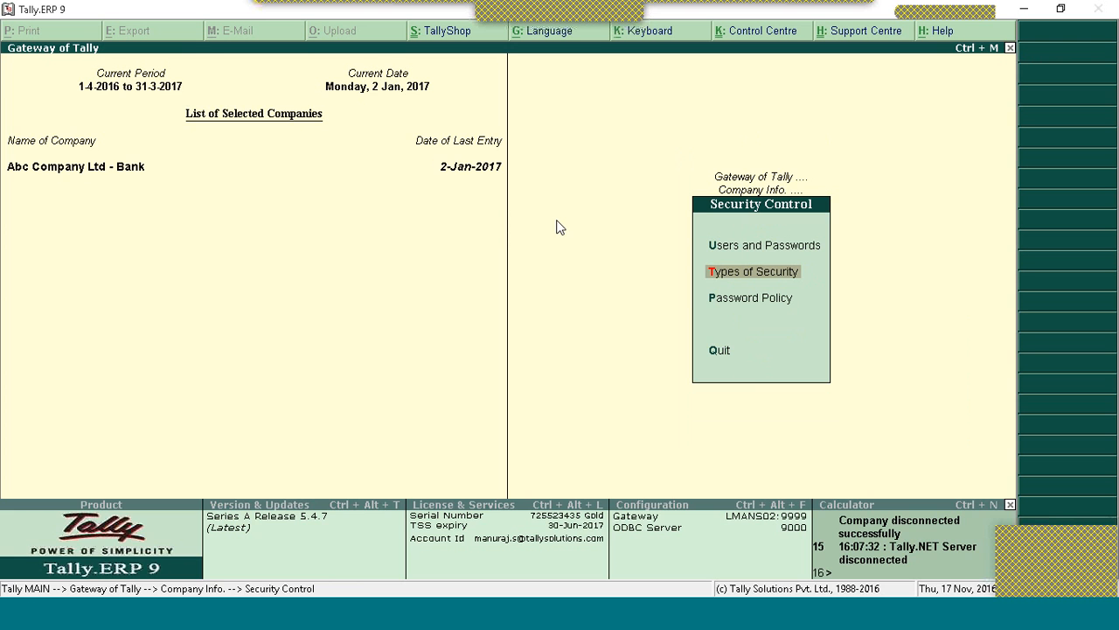
{"action": "key", "text": "Return"}
{"action": "key", "text": "Down"}
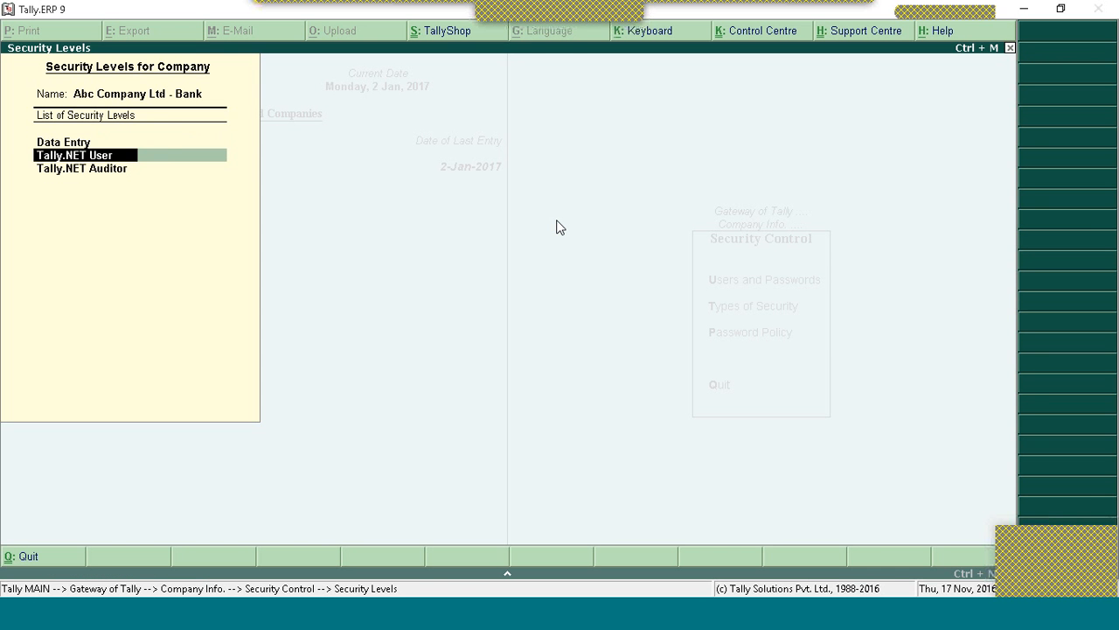
{"action": "key", "text": "Return"}
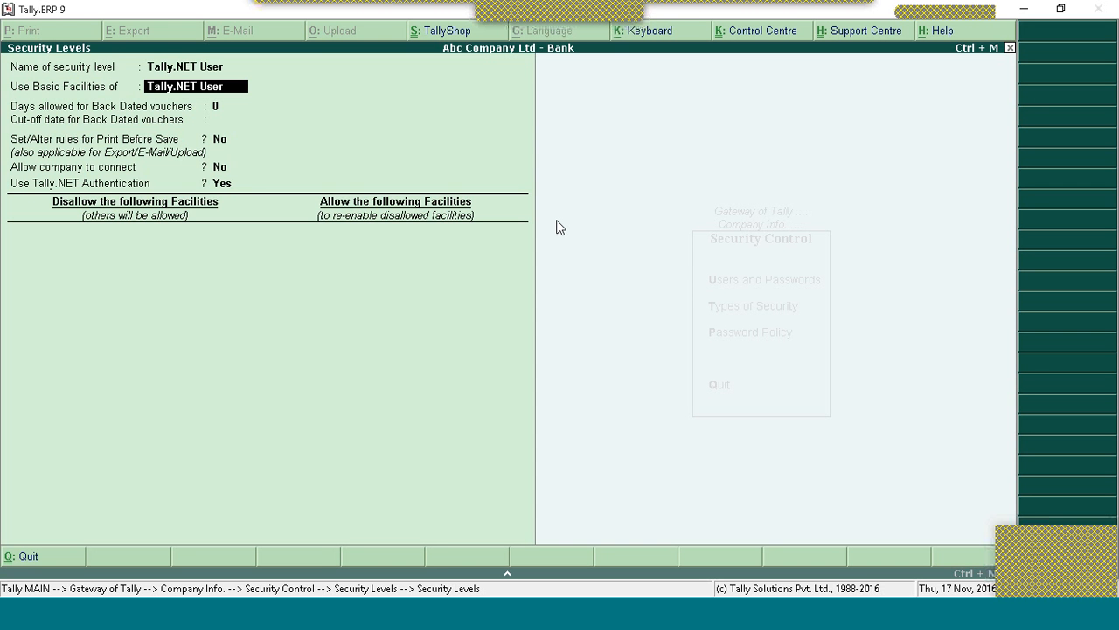
{"action": "key", "text": "Return"}
{"action": "key", "text": "Return"}
{"action": "key", "text": "Return"}
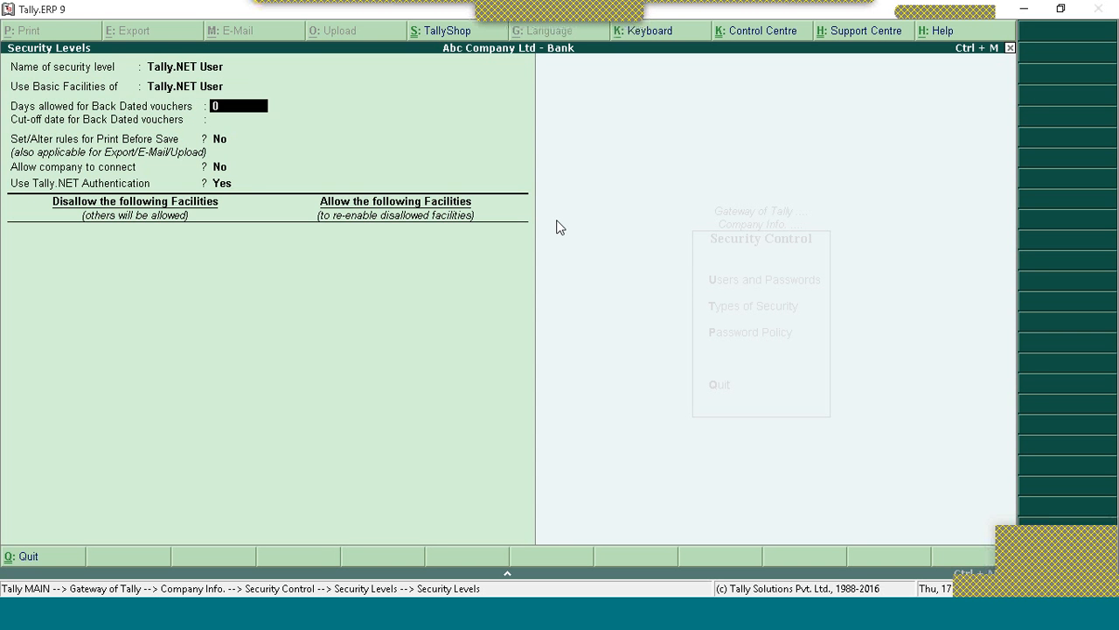
{"action": "key", "text": "Return"}
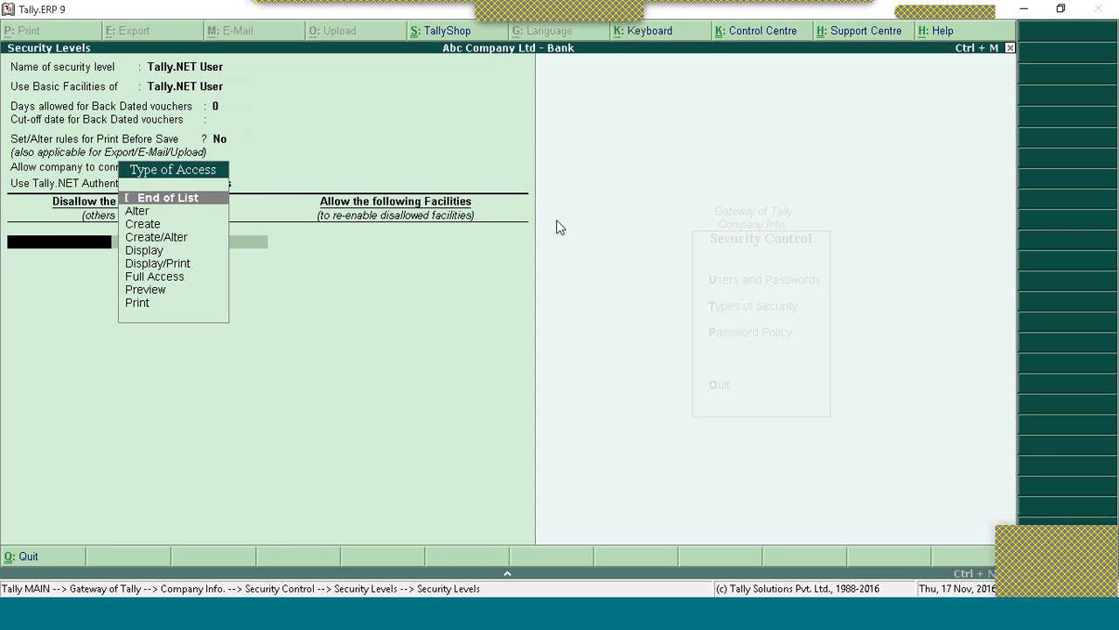
{"action": "key", "text": "Return"}
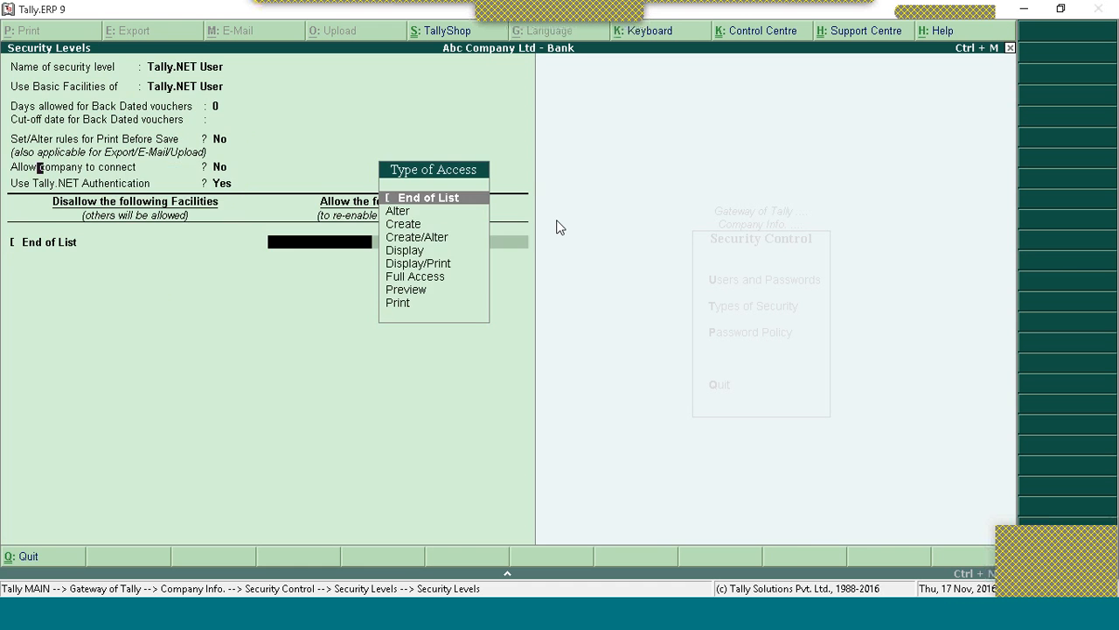
{"action": "key", "text": "Escape"}
{"action": "key", "text": "Escape"}
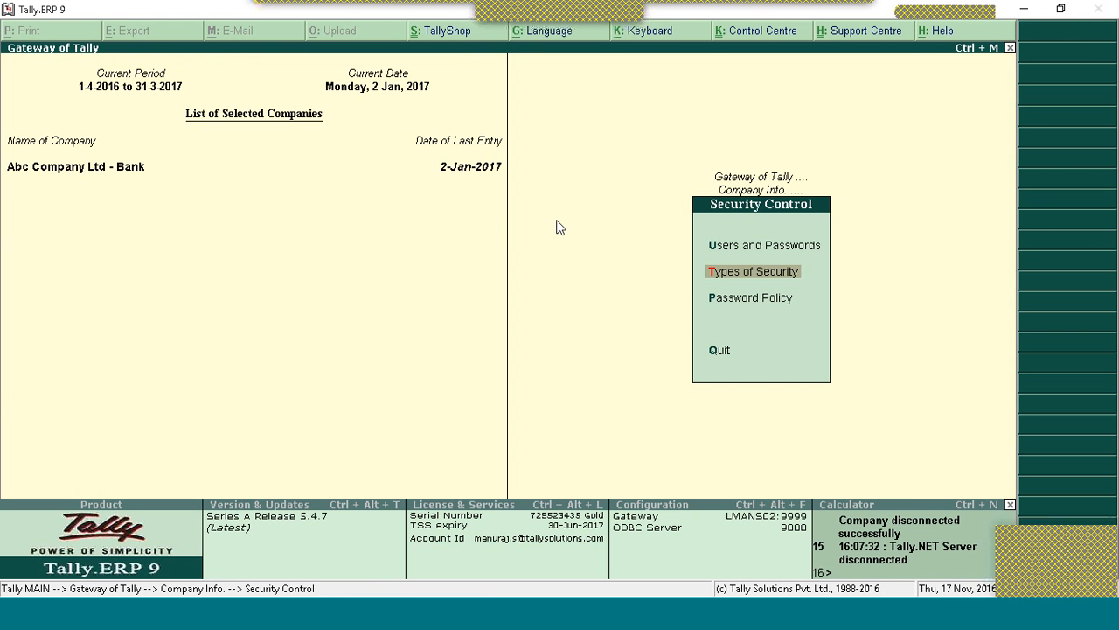
{"action": "key", "text": "Escape"}
{"action": "key", "text": "Escape"}
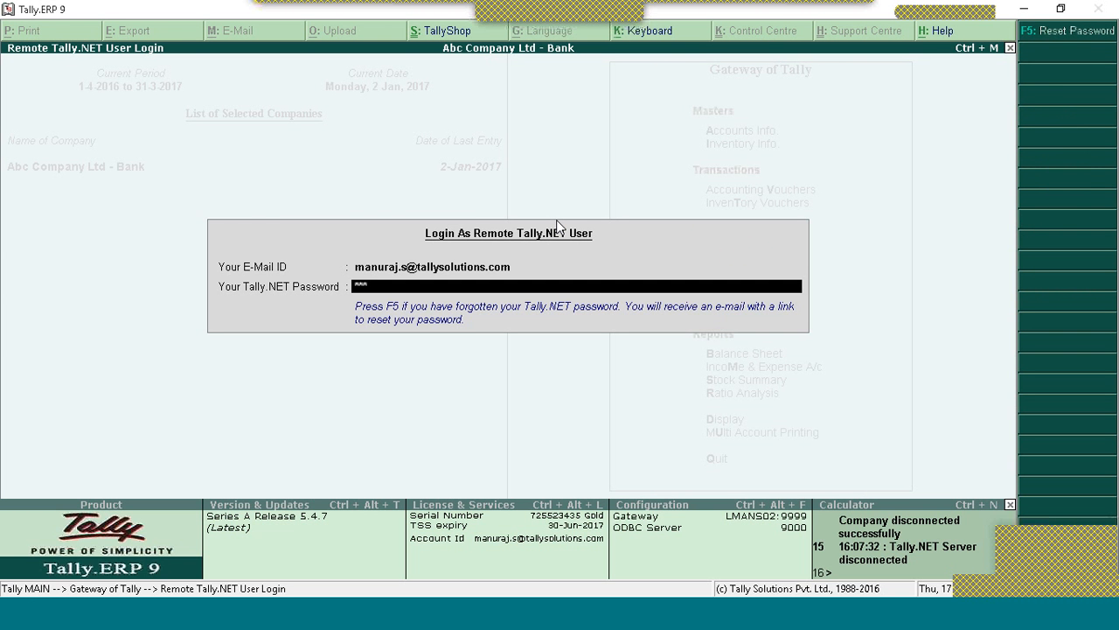
Step: Sign in to the Control Centre with the Tally.NET password and review User Management's two Owners
{"action": "type", "text": "*********"}
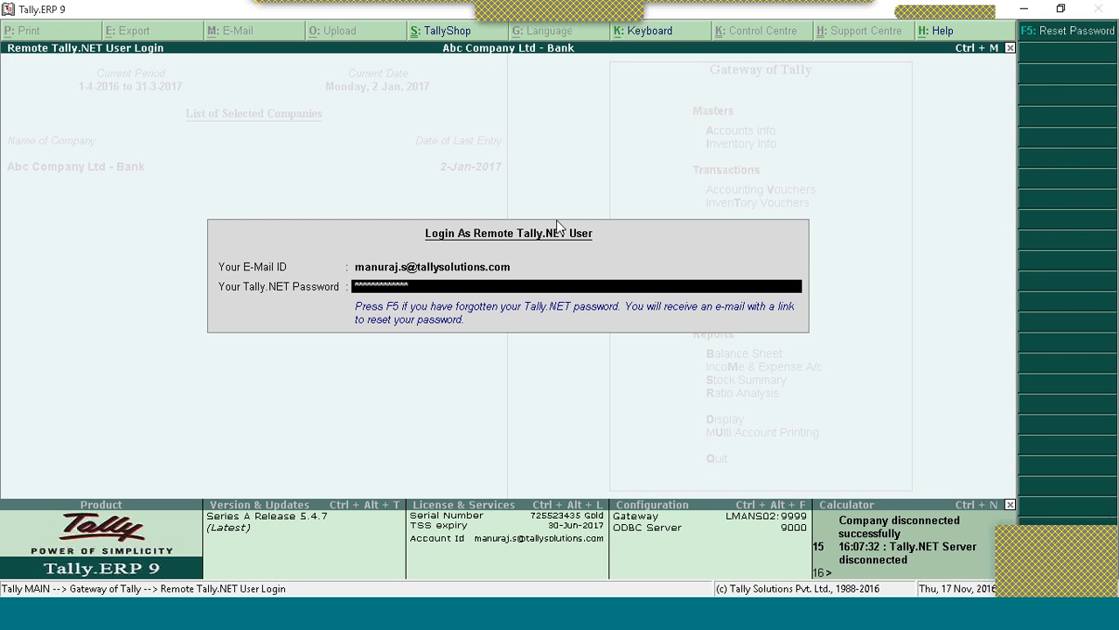
{"action": "key", "text": "Return"}
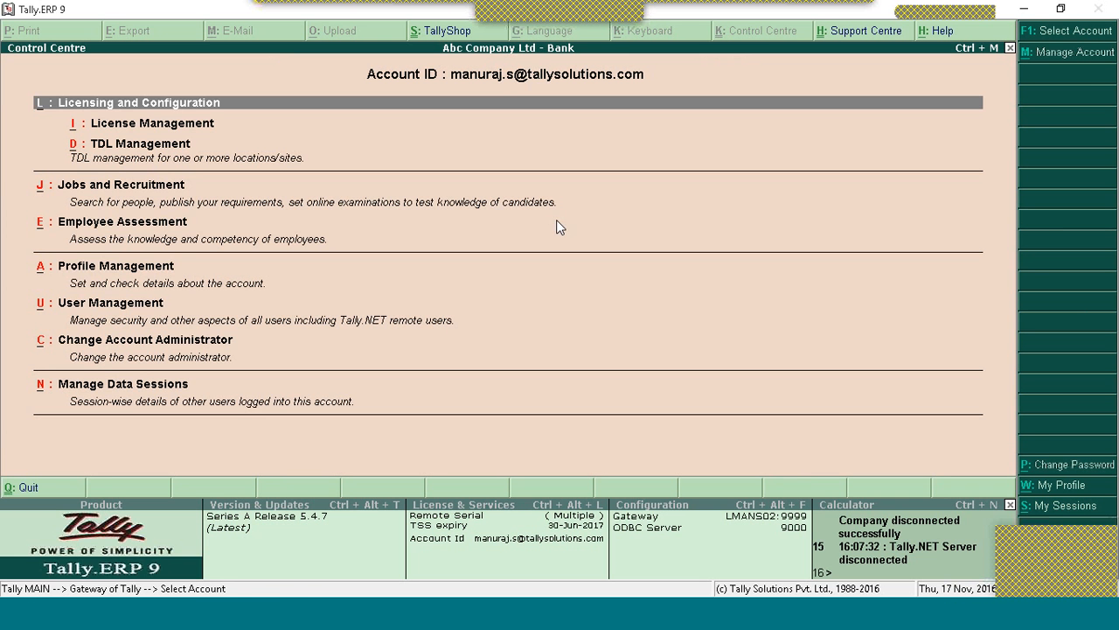
{"action": "key", "text": "Down"}
{"action": "key", "text": "Down"}
{"action": "key", "text": "Down"}
{"action": "key", "text": "Down"}
{"action": "key", "text": "Down"}
{"action": "key", "text": "Down"}
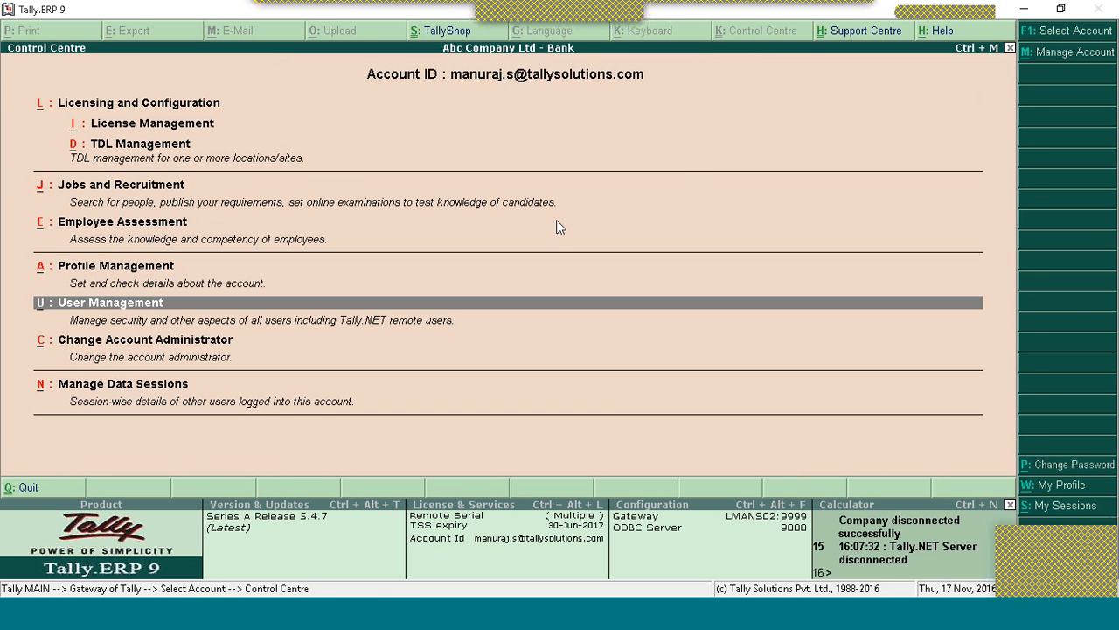
{"action": "key", "text": "Return"}
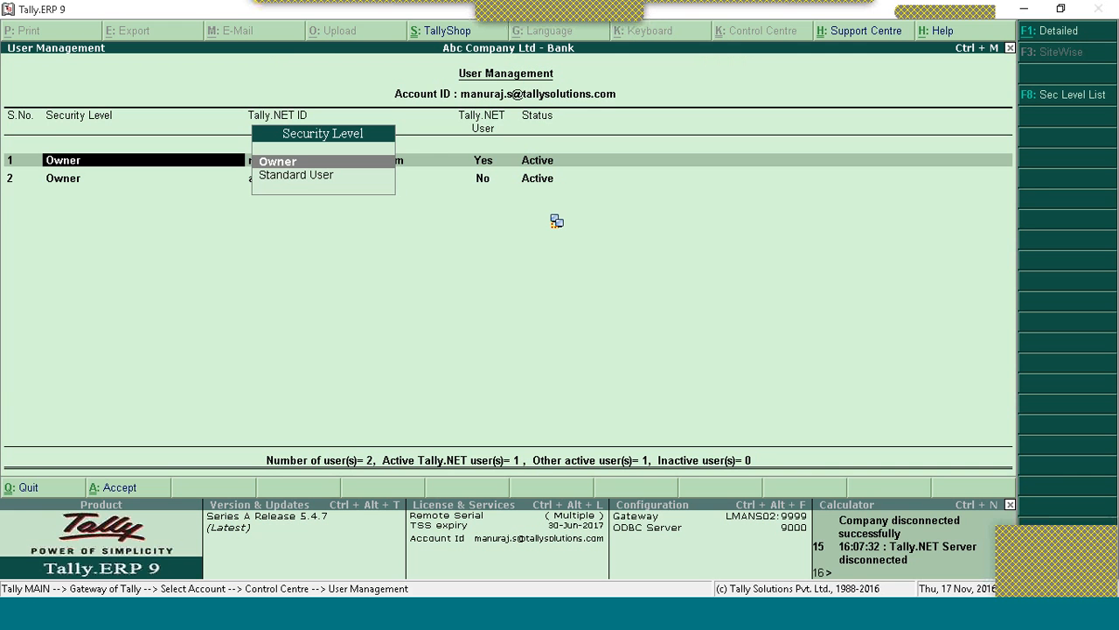
{"action": "key", "text": "Return"}
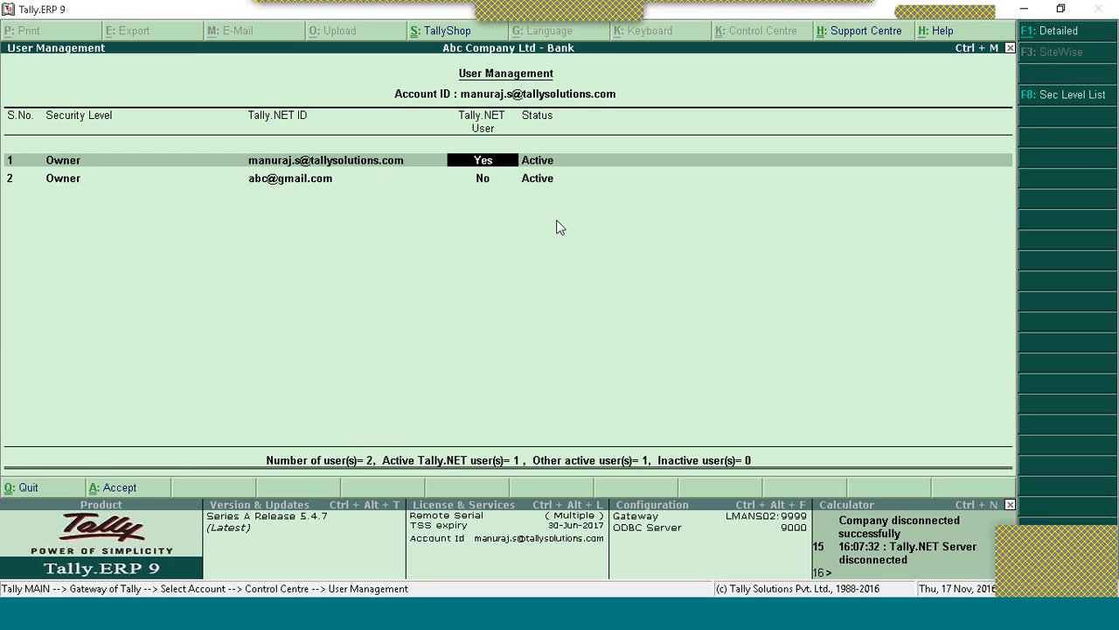
Step: Log out of the Control Centre and close the Tally window so it can be restarted
{"action": "key", "text": "Escape"}
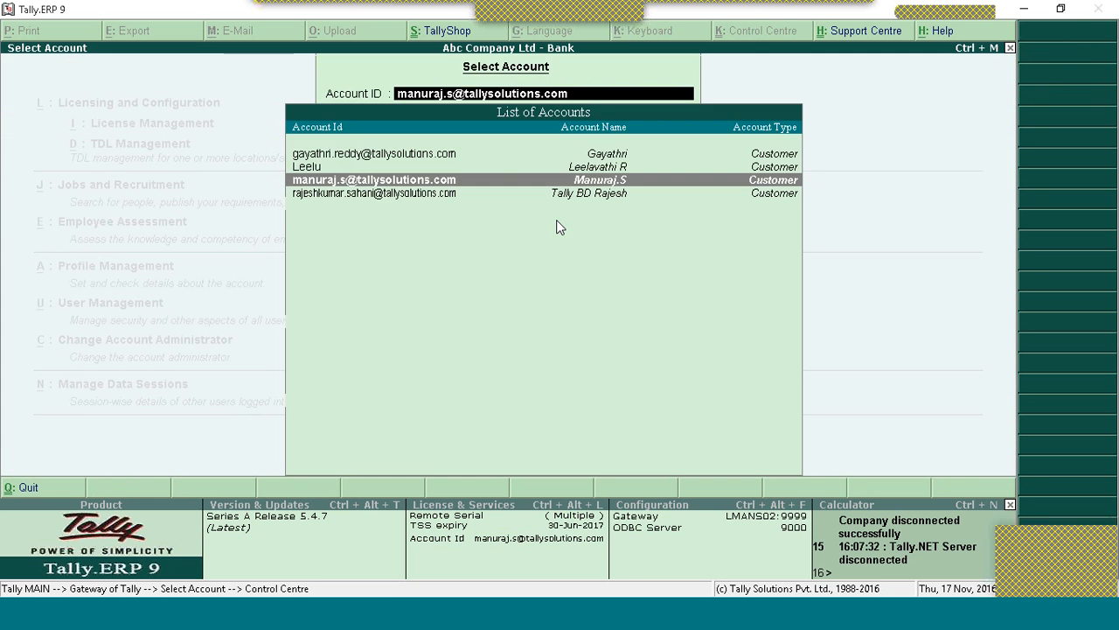
{"action": "key", "text": "Escape"}
{"action": "key", "text": "y"}
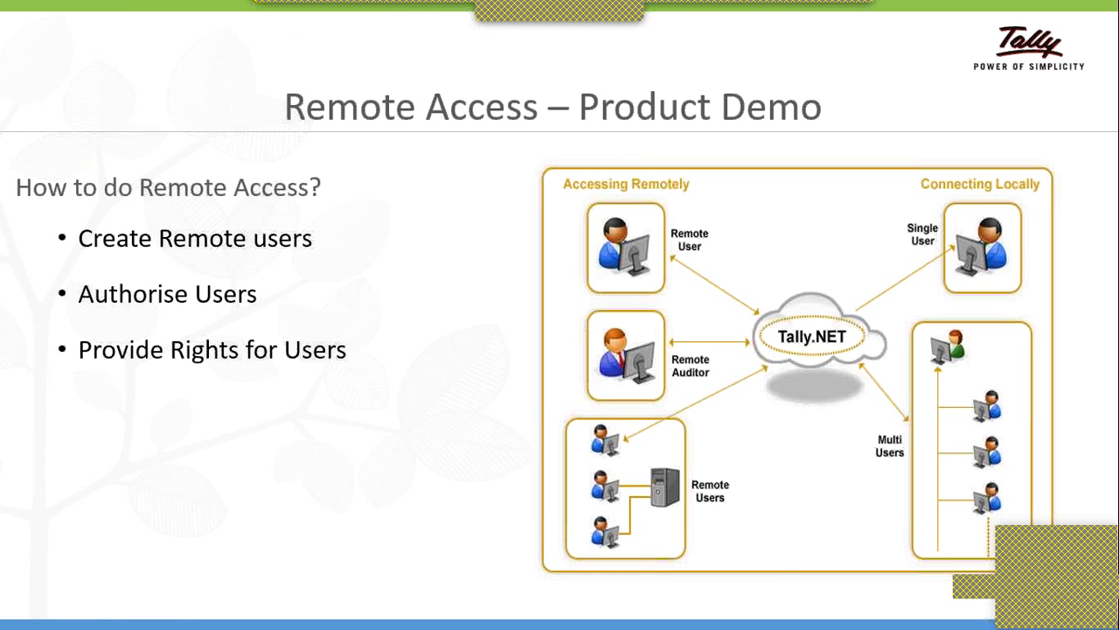
{"action": "key", "text": "Right"}
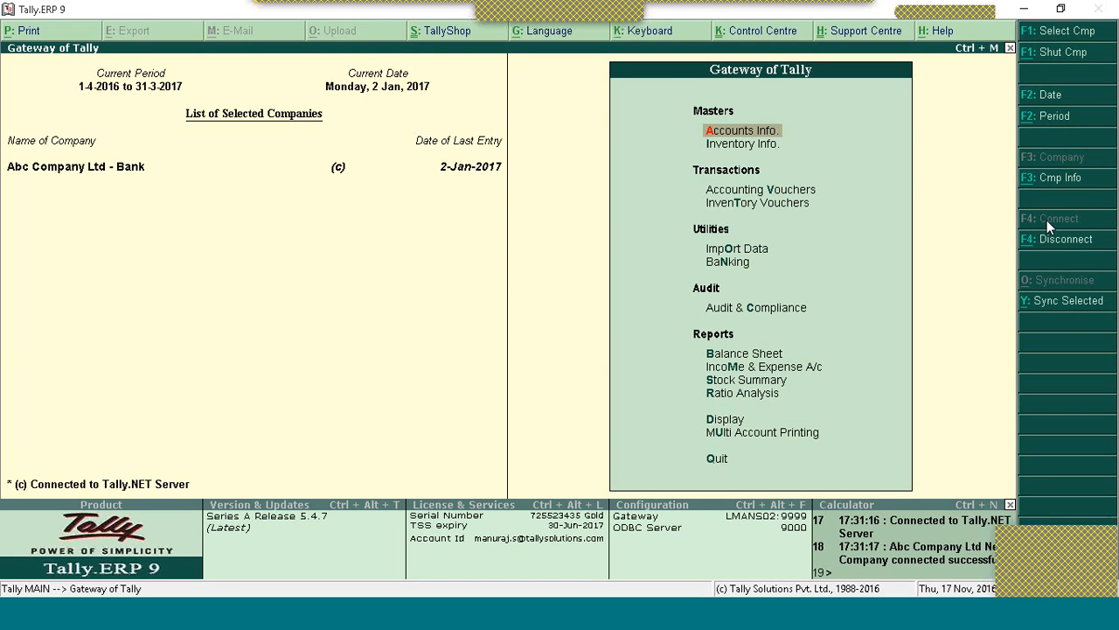
{"action": "left_click", "coordinate": [714, 612]}
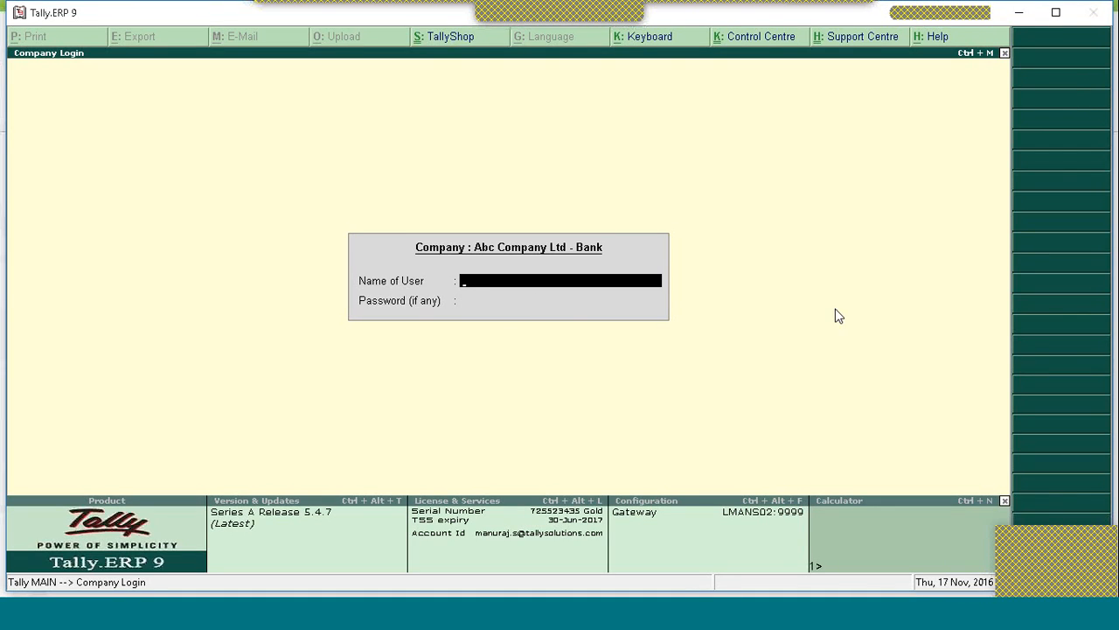
Step: Dismiss the Company Login, maximise the Tally window, and go to Login as Remote User
{"action": "key", "text": "Escape"}
{"action": "left_click", "coordinate": [1054, 15]}
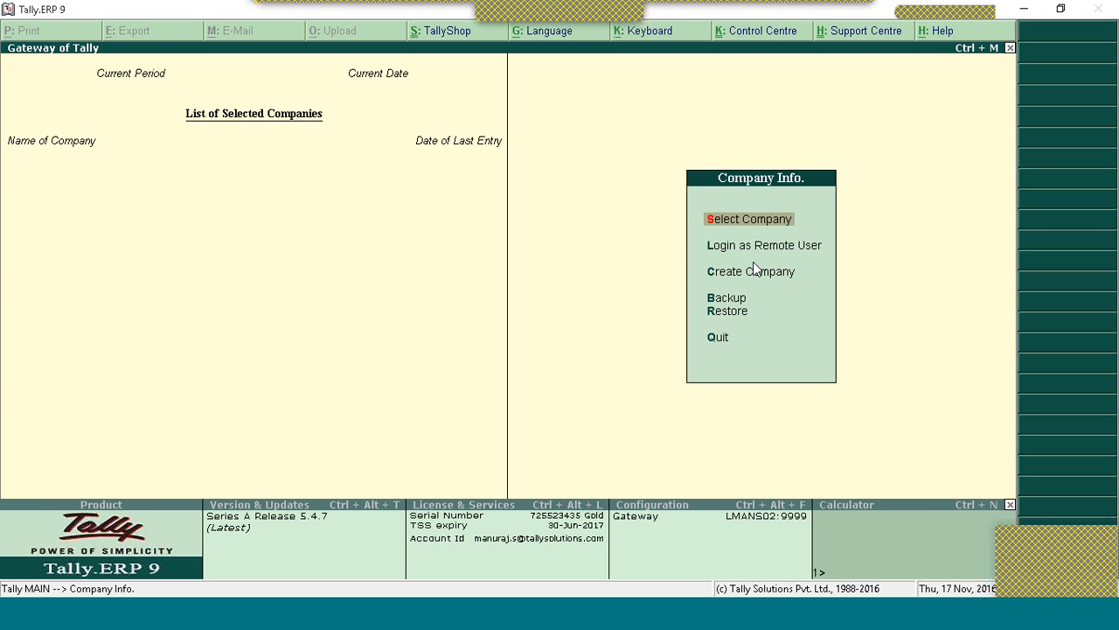
{"action": "key", "text": "Down"}
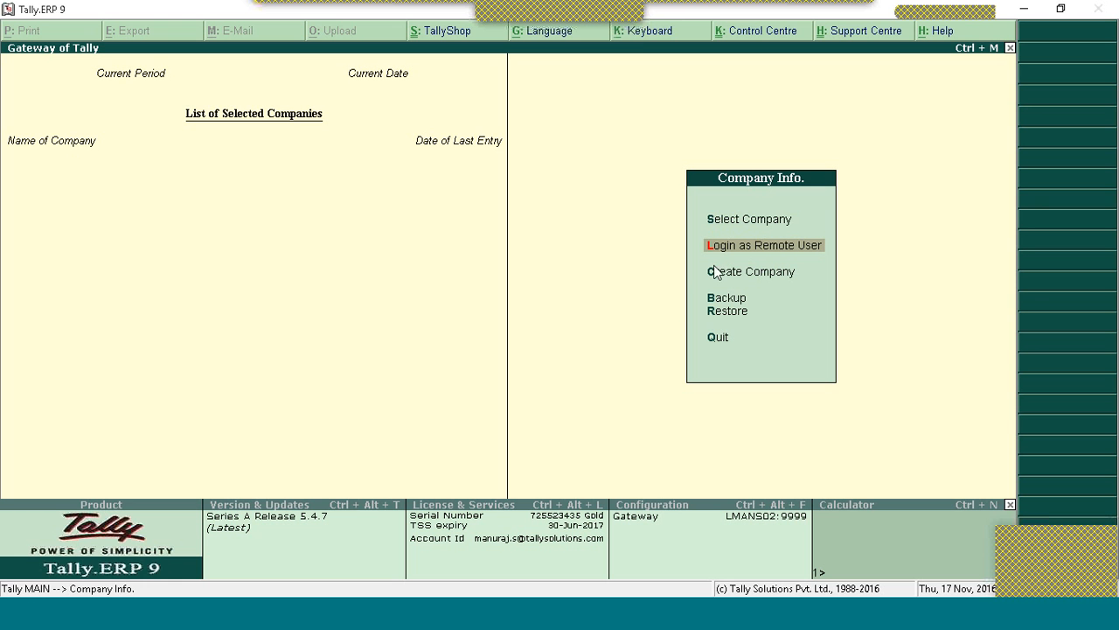
{"action": "left_click", "coordinate": [666, 21]}
Step: Log in as the remote Tally.NET user with the account e-mail and password
{"action": "left_click", "coordinate": [743, 244]}
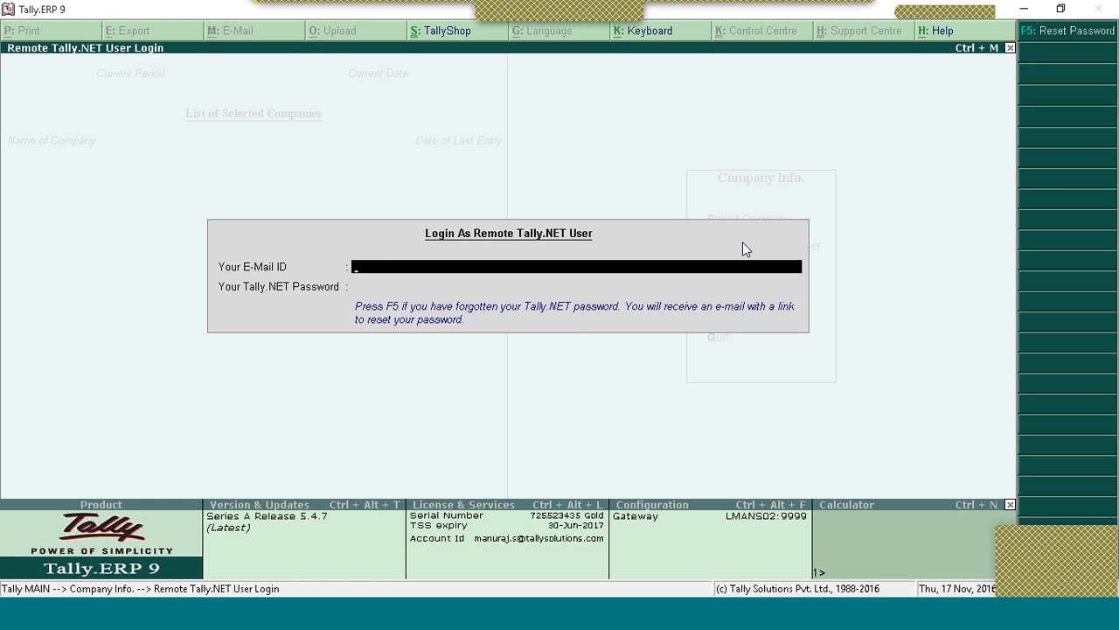
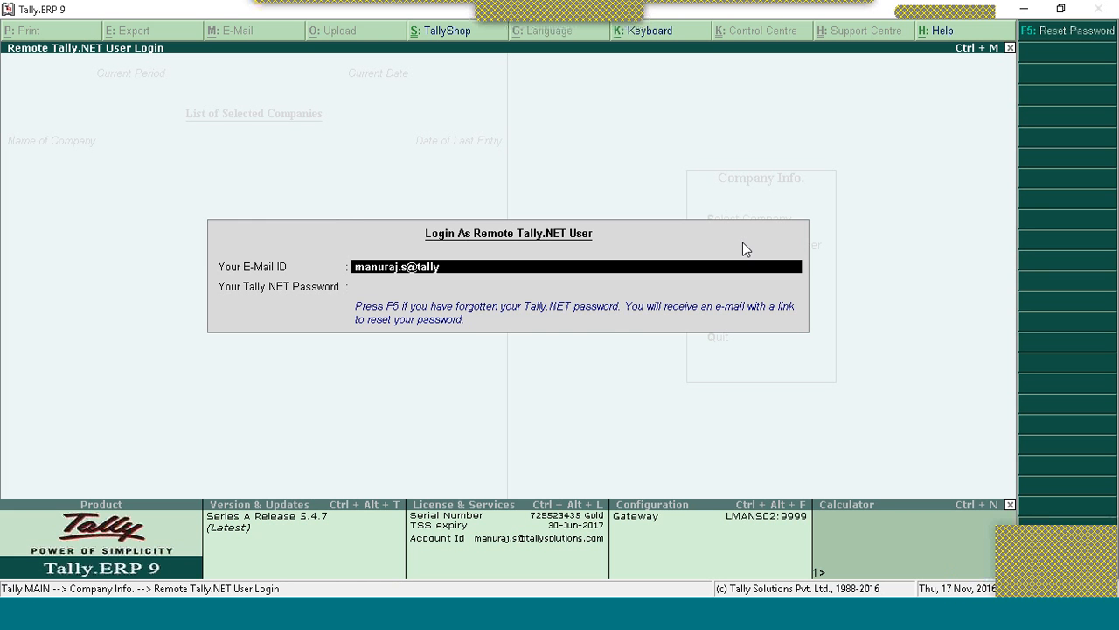
{"action": "key", "text": "Return"}
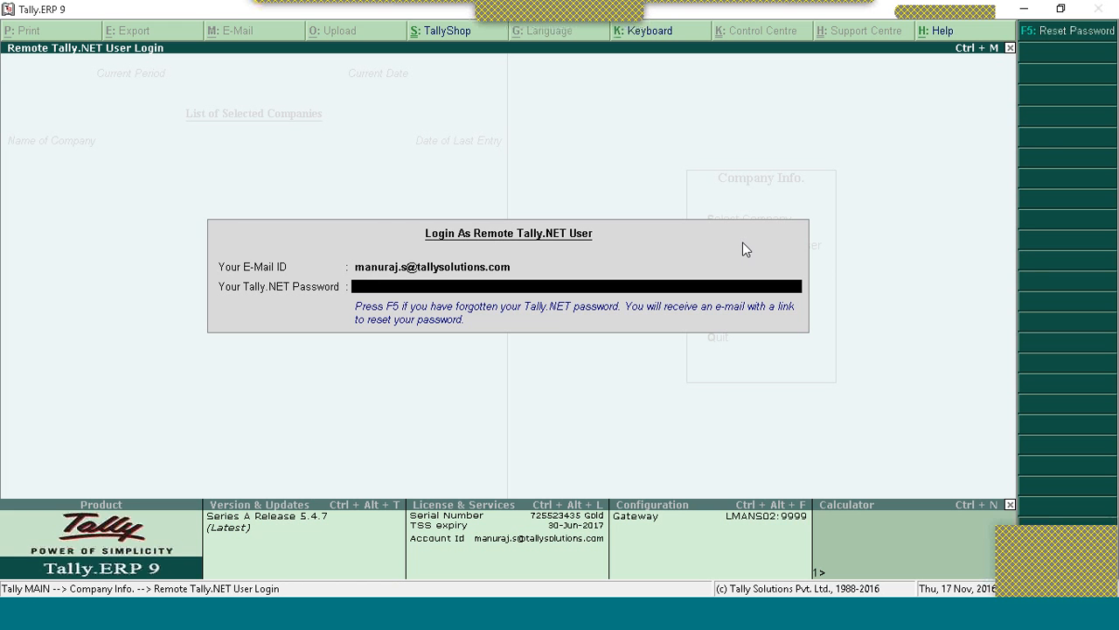
{"action": "type", "text": "*************"}
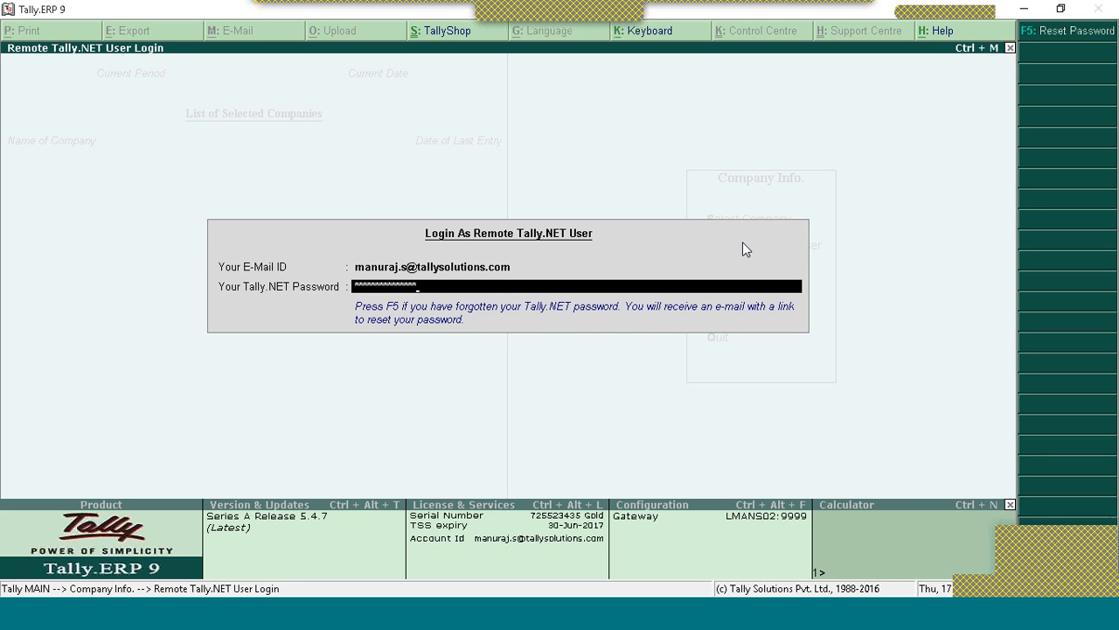
{"action": "key", "text": "Return"}
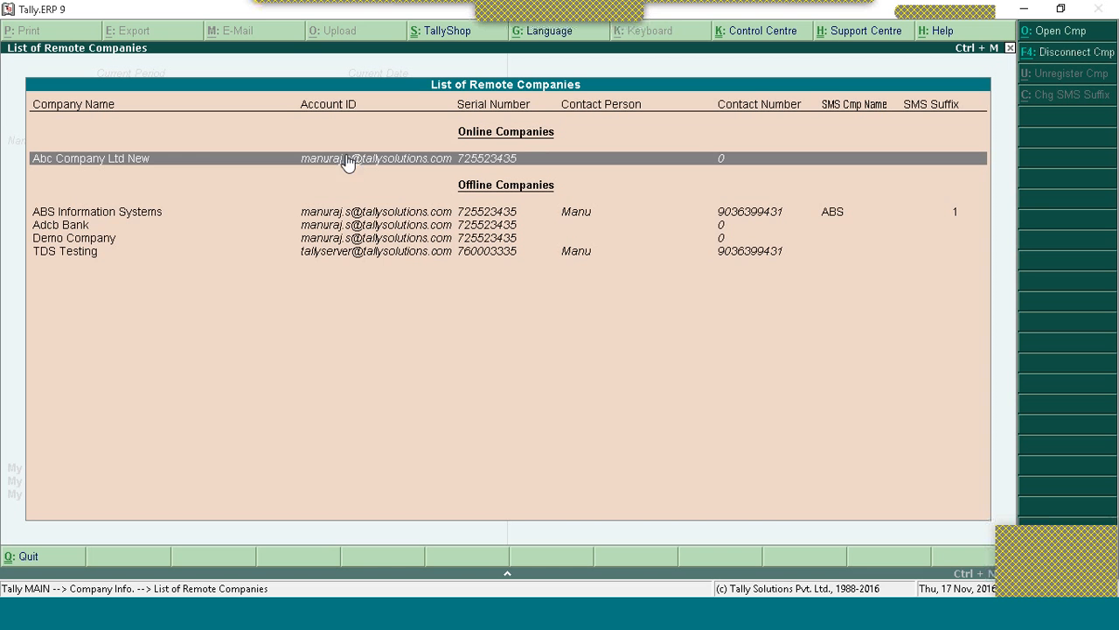
Step: Open the online company Abc Company Ltd New and view its Day Book
{"action": "left_click", "coordinate": [505, 162]}
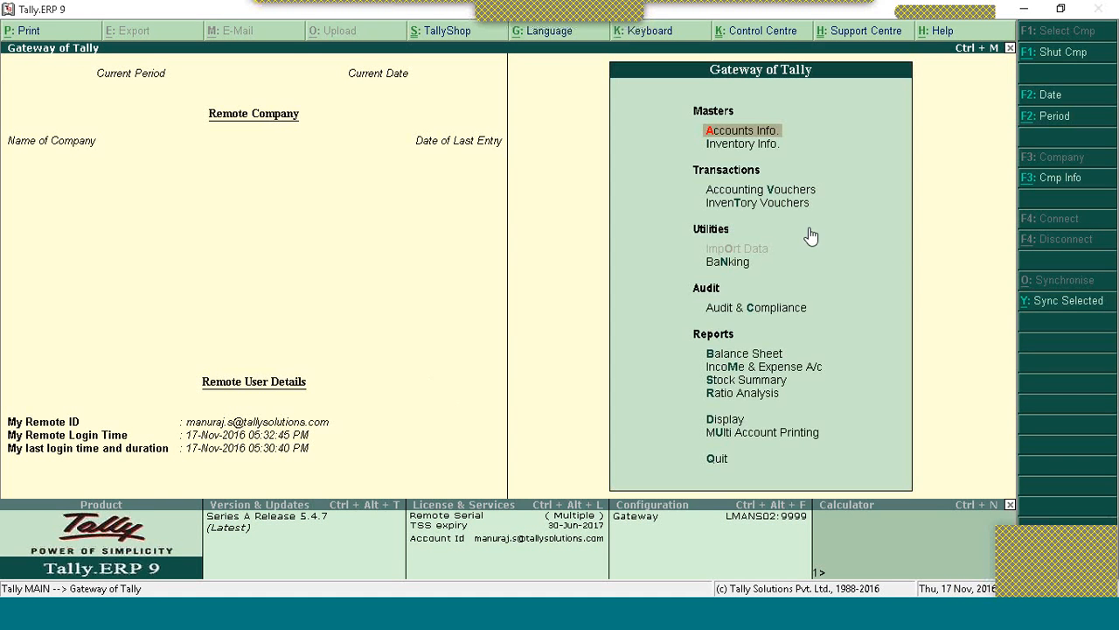
{"action": "key", "text": "d"}
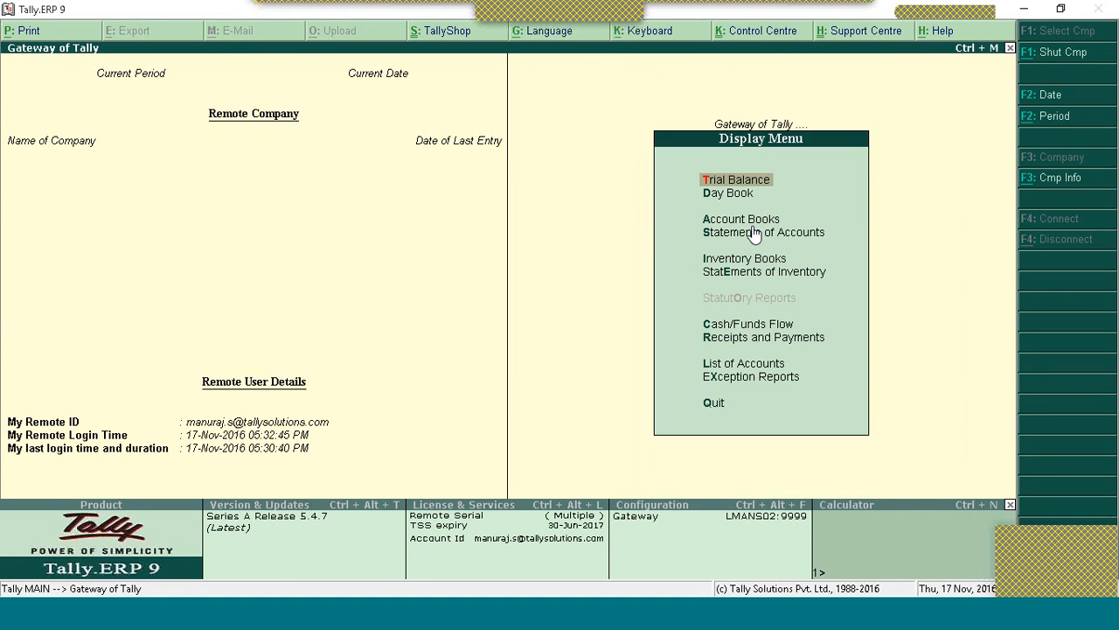
{"action": "key", "text": "a"}
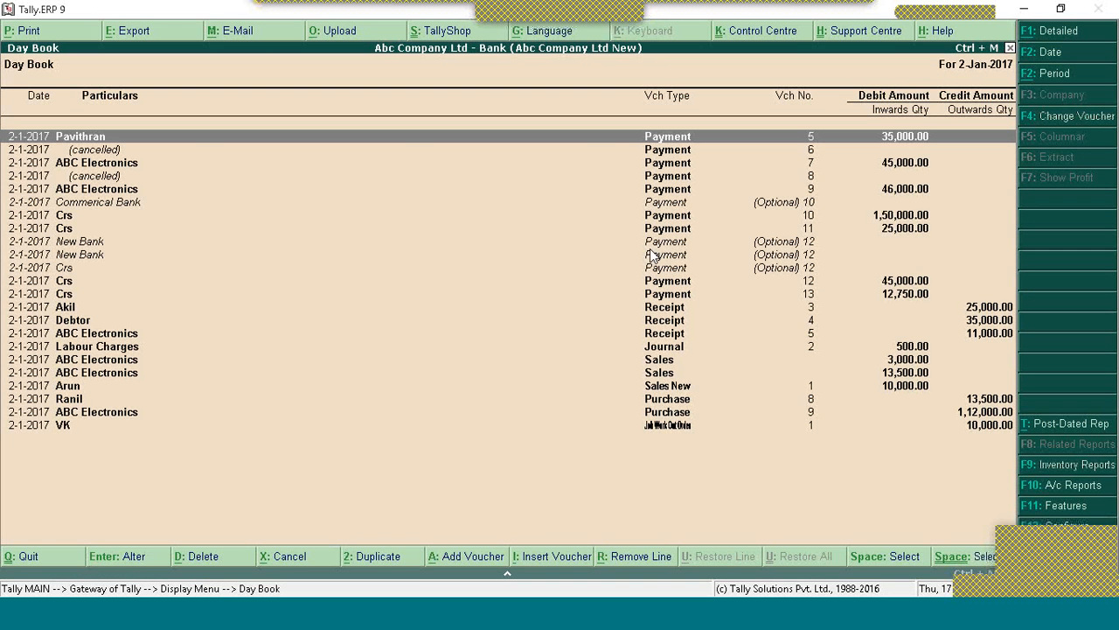
{"action": "key", "text": "Escape"}
{"action": "key", "text": "Escape"}
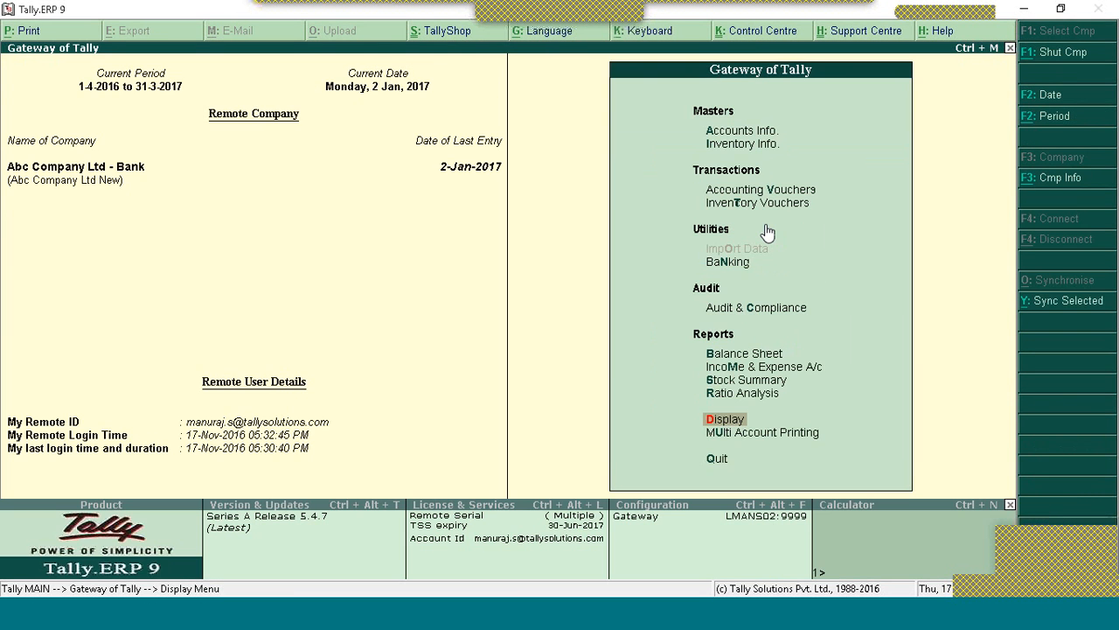
Step: View the Balance Sheet, then start a new accounting voucher
{"action": "key", "text": "Up"}
{"action": "key", "text": "Up"}
{"action": "key", "text": "Up"}
{"action": "key", "text": "Up"}
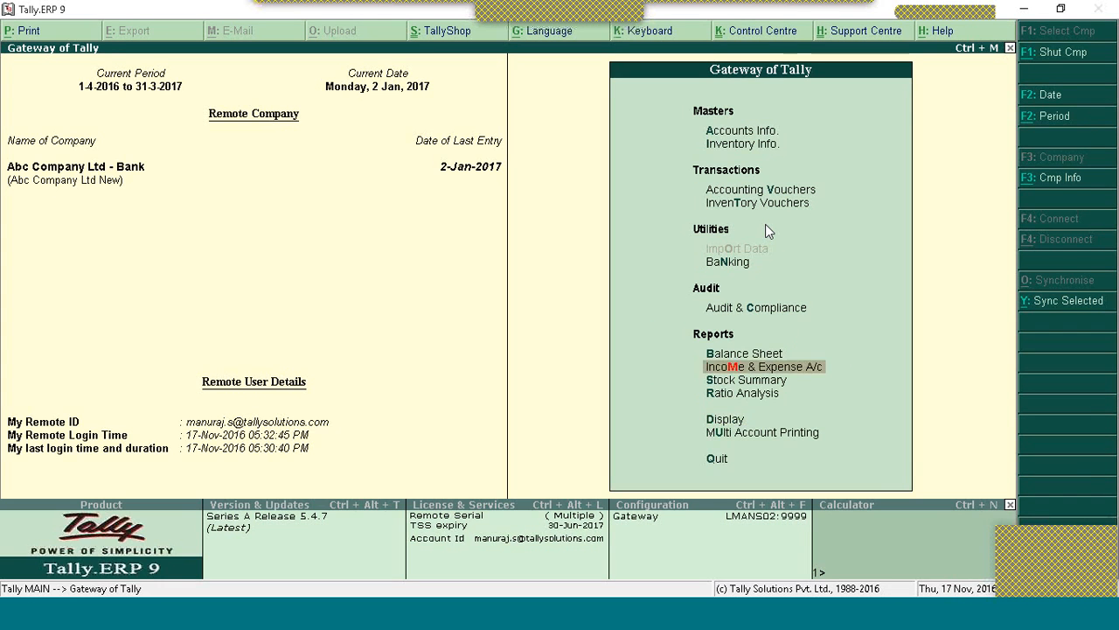
{"action": "key", "text": "Return"}
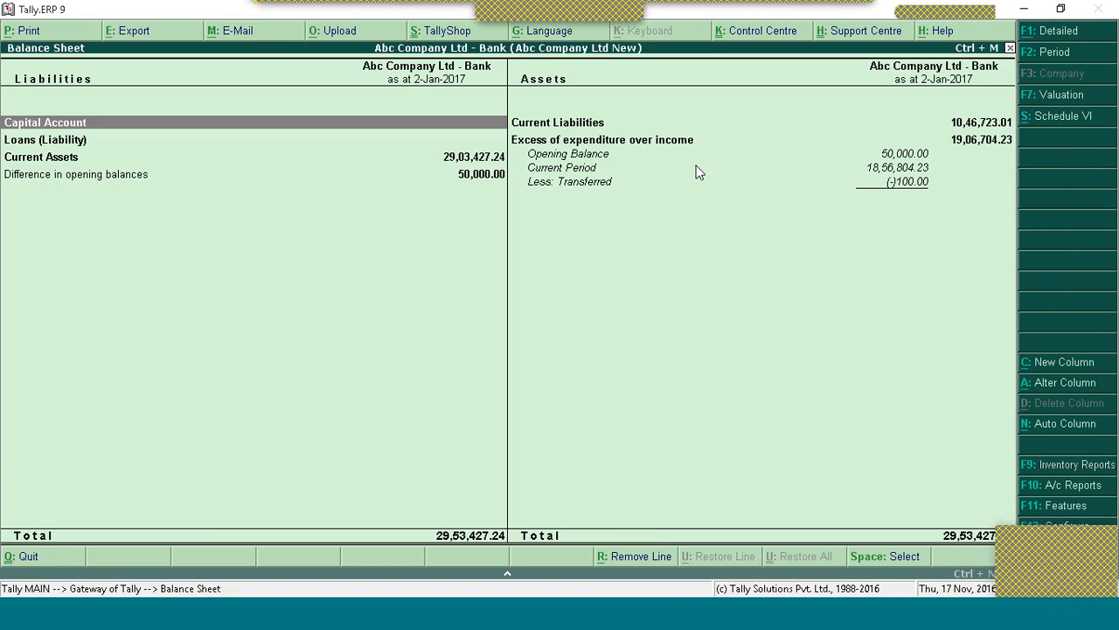
{"action": "key", "text": "Escape"}
{"action": "key", "text": "Down"}
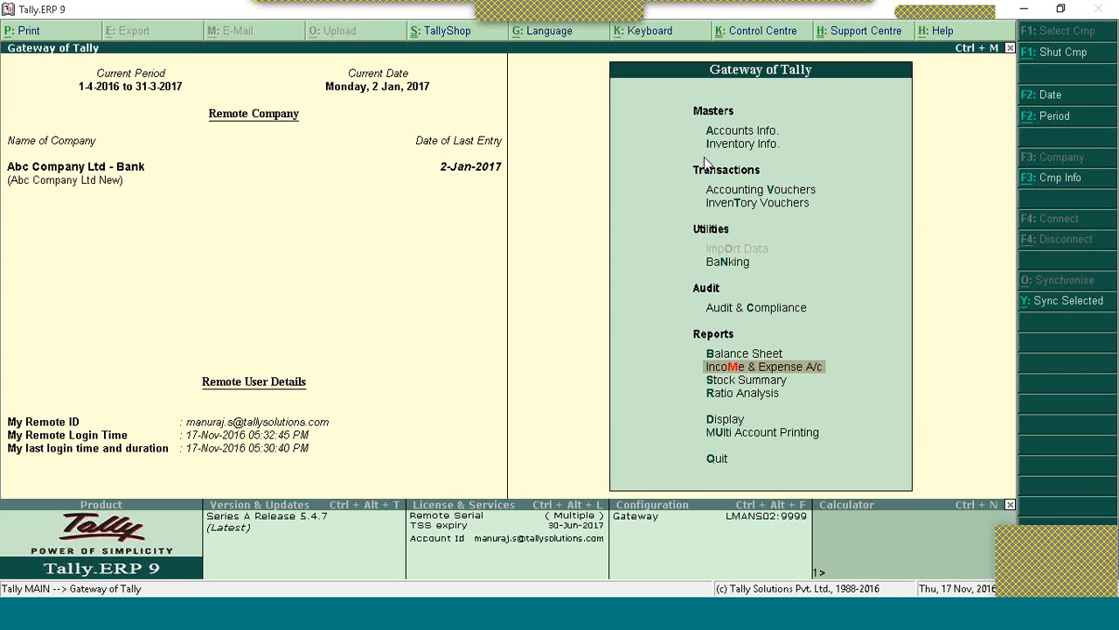
{"action": "key", "text": "v"}
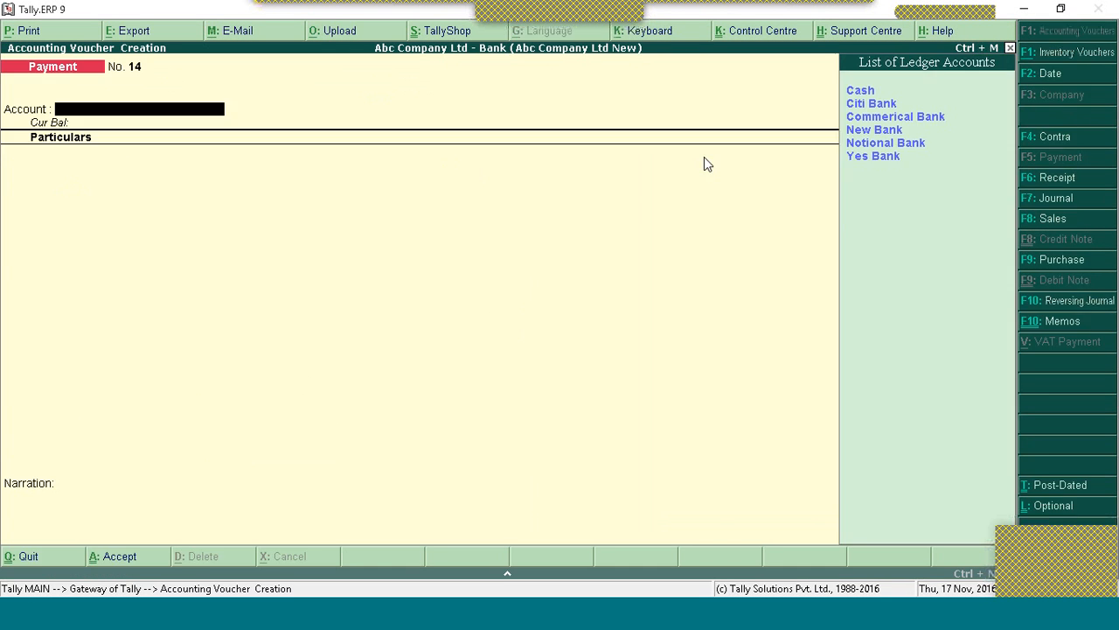
Step: Enter a 25,000 payment from Citi Bank to Akil
{"action": "key", "text": "Down"}
{"action": "key", "text": "Return"}
{"action": "key", "text": "Down"}
{"action": "key", "text": "Down"}
{"action": "key", "text": "Down"}
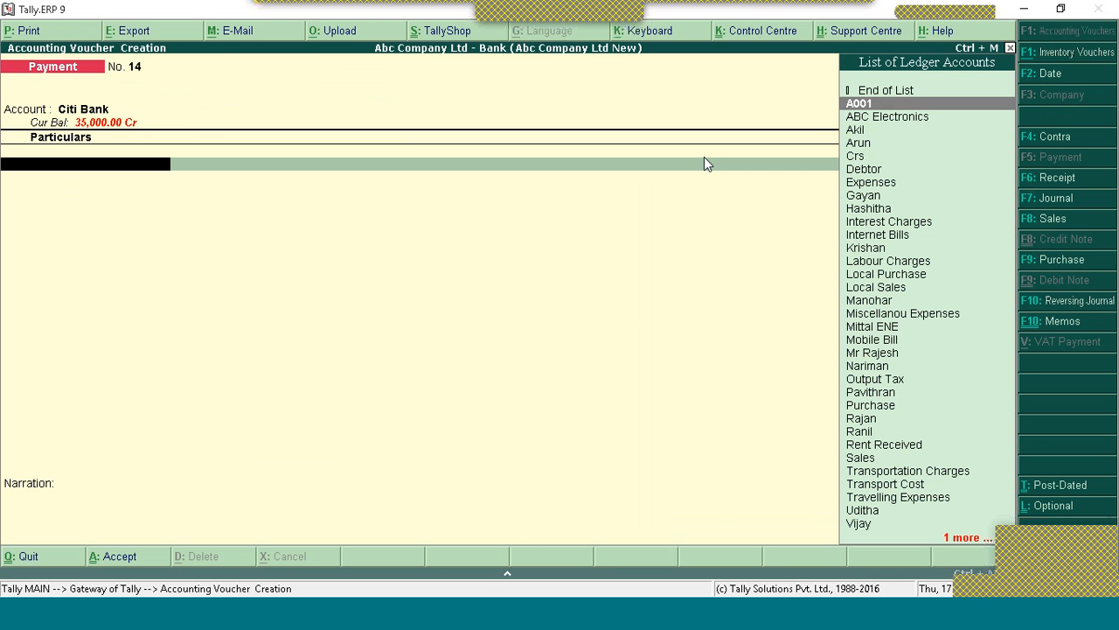
{"action": "key", "text": "Return"}
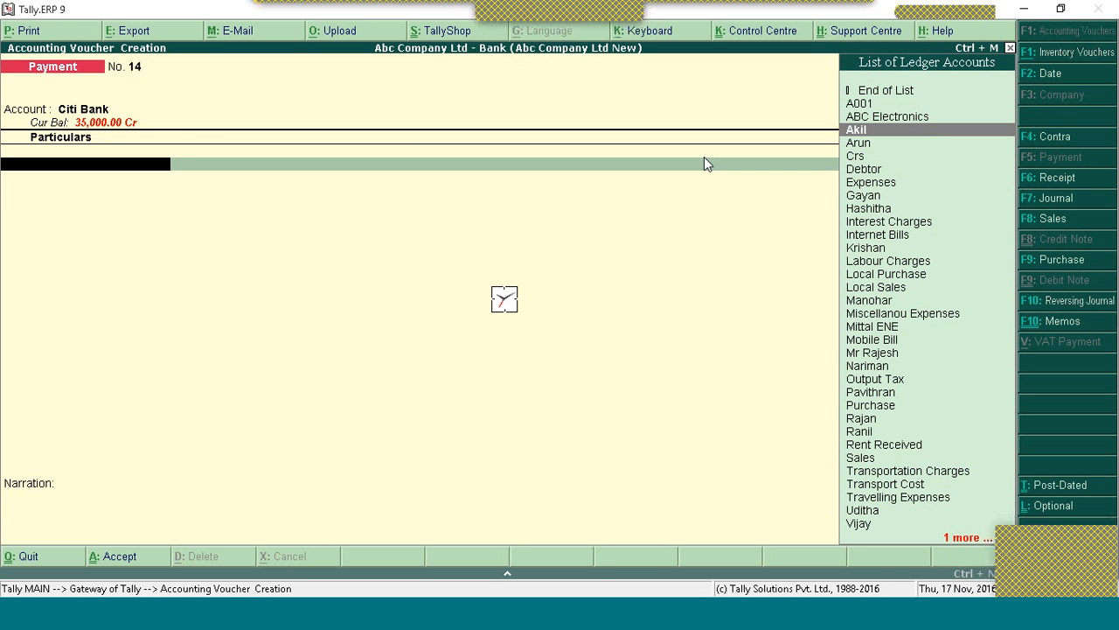
{"action": "type", "text": "25000"}
{"action": "key", "text": "Return"}
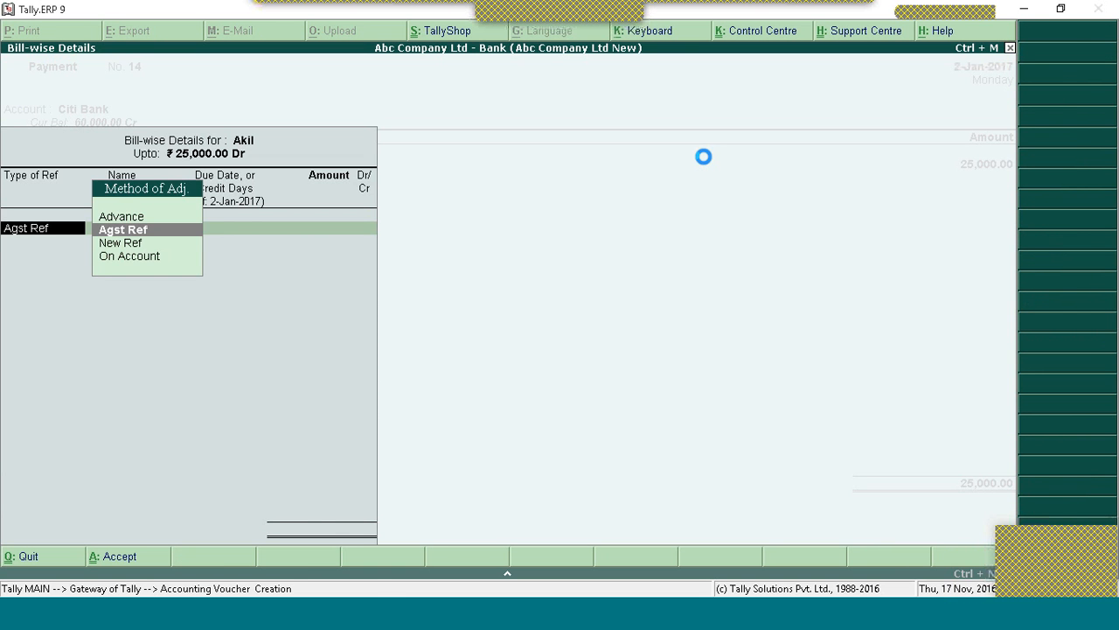
Step: Set Akil's bill-wise adjustment to On Account, complete the cheque allocation, and accept voucher 14
{"action": "key", "text": "Down"}
{"action": "key", "text": "Down"}
{"action": "key", "text": "Return"}
{"action": "key", "text": "Return"}
{"action": "key", "text": "Return"}
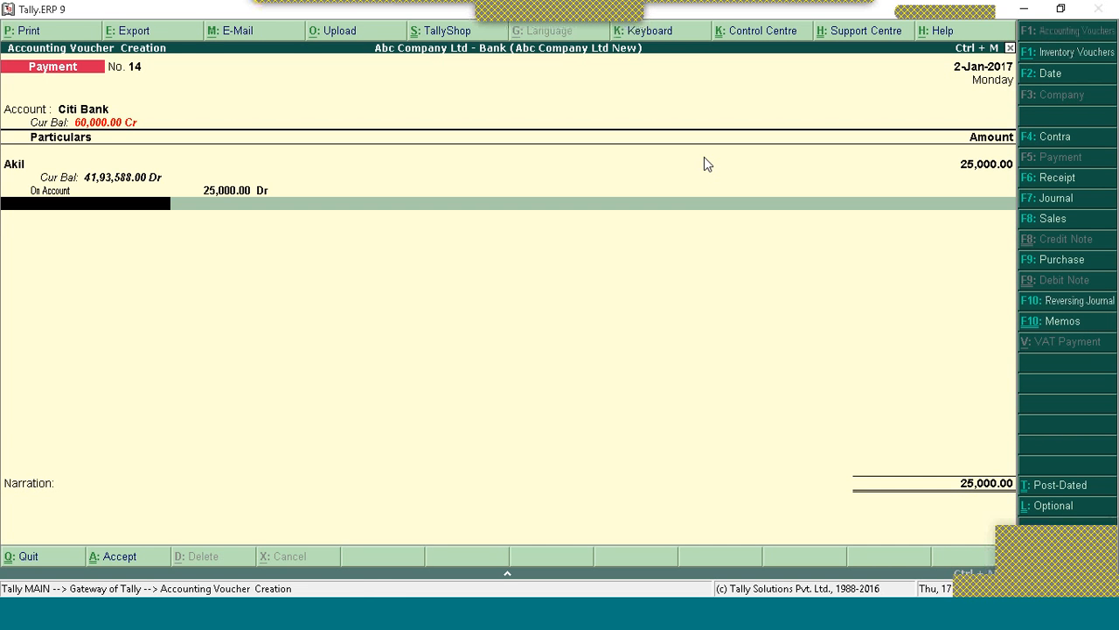
{"action": "key", "text": "Return"}
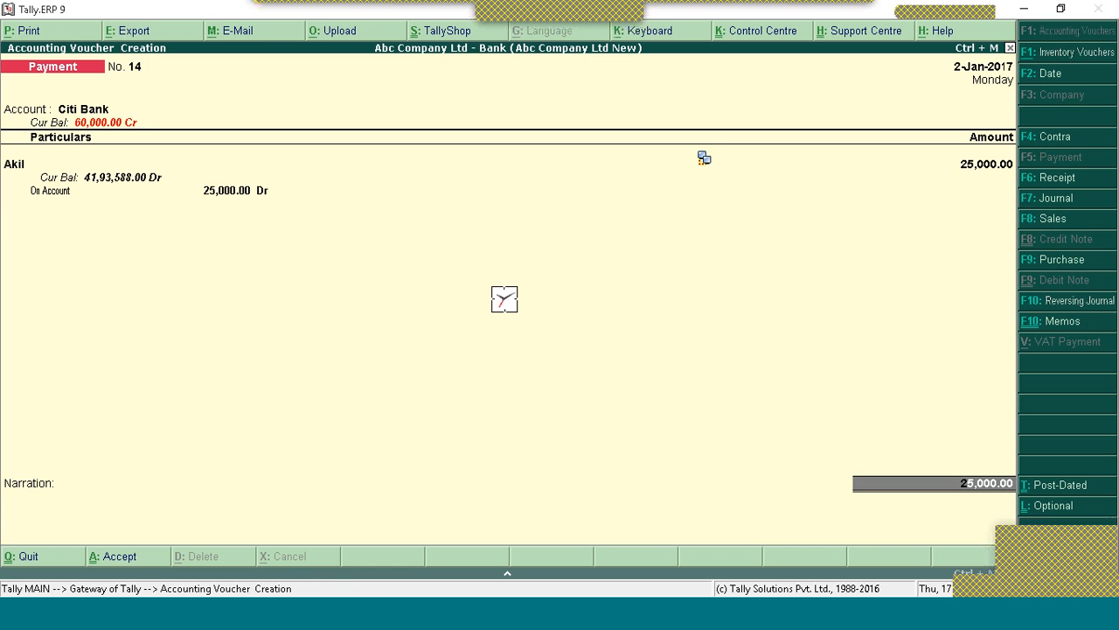
{"action": "key", "text": "Return"}
{"action": "key", "text": "Return"}
{"action": "key", "text": "Return"}
{"action": "key", "text": "Return"}
{"action": "key", "text": "Return"}
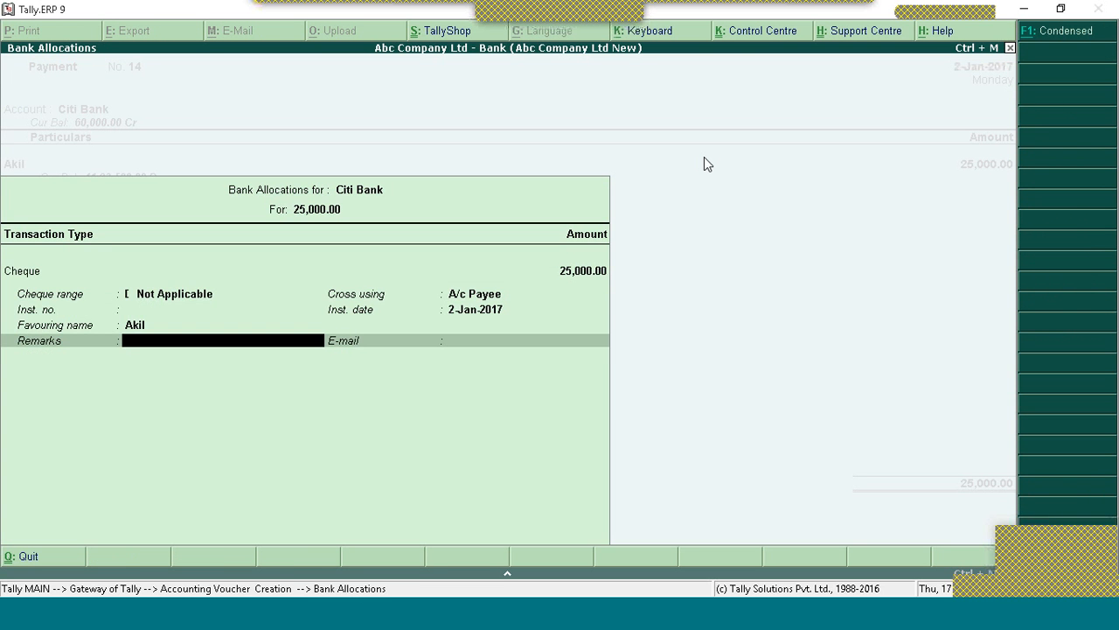
{"action": "key", "text": "Return"}
{"action": "key", "text": "Return"}
{"action": "key", "text": "Return"}
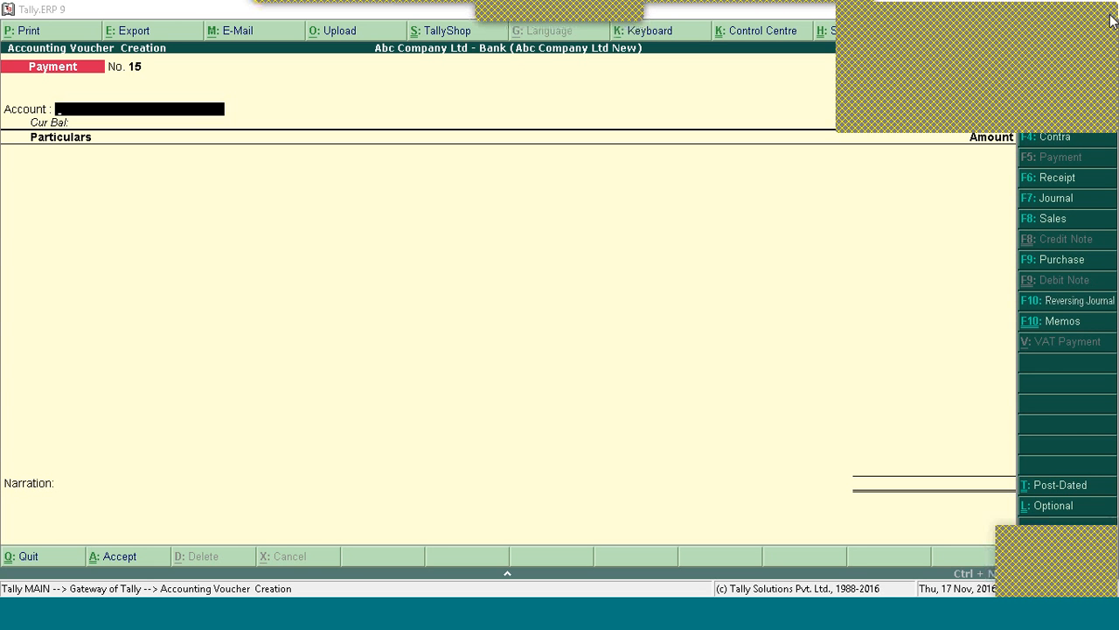
Step: Discard the blank payment voucher 15 and leave voucher entry for the Gateway of Tally
{"action": "left_click", "coordinate": [878, 109]}
{"action": "key", "text": "Escape"}
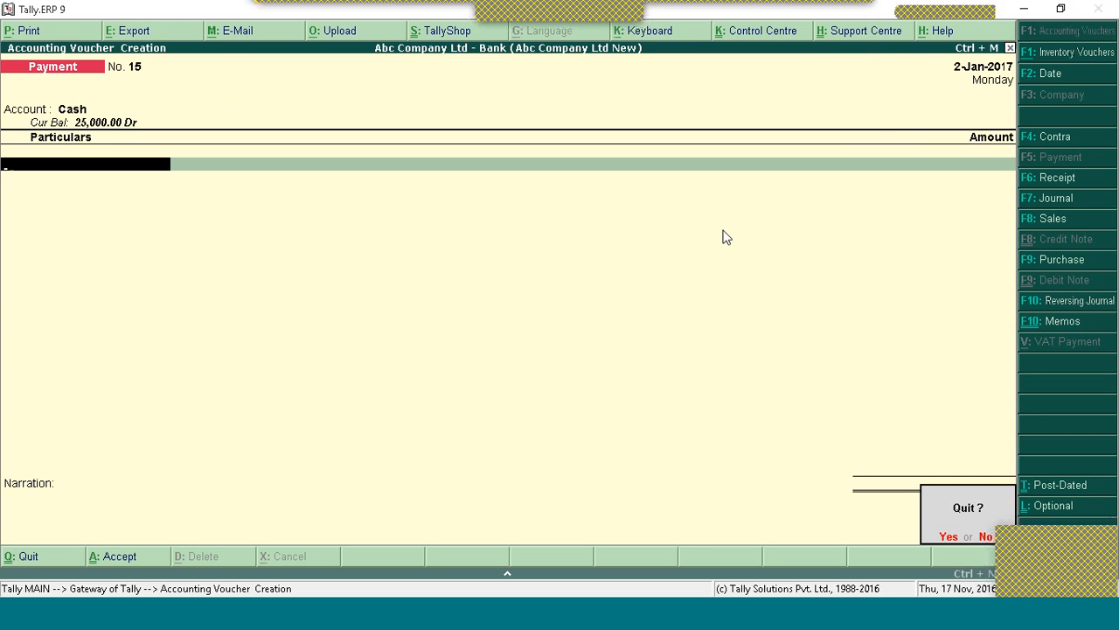
{"action": "key", "text": "Return"}
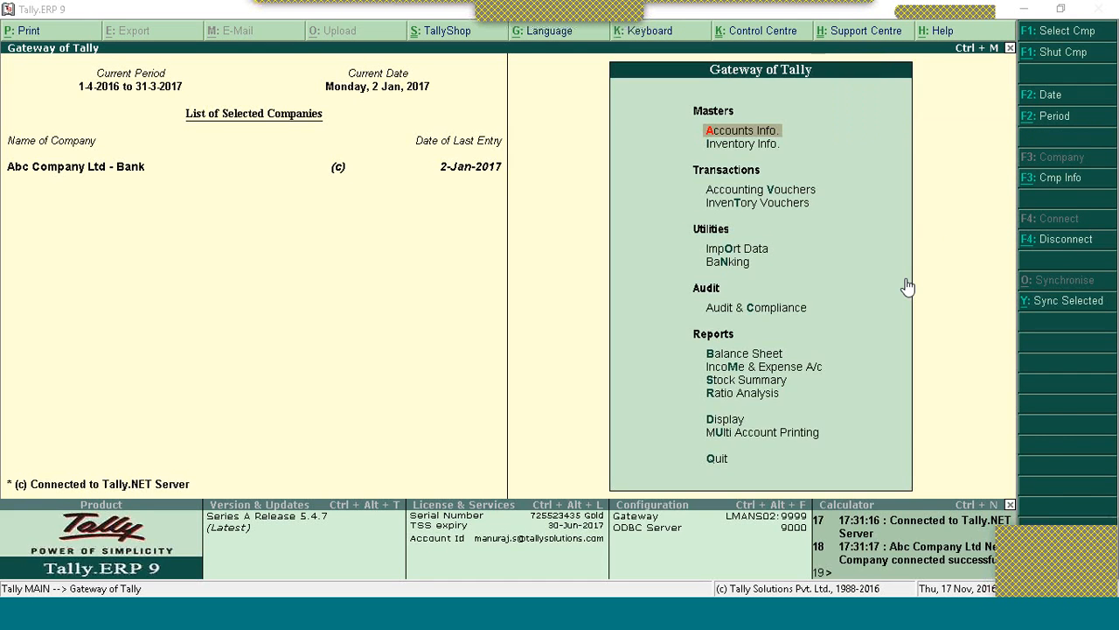
Step: Open the Day Book to confirm payment voucher 14 of 25,000.00 to Akil
{"action": "key", "text": "d"}
{"action": "key", "text": "d"}
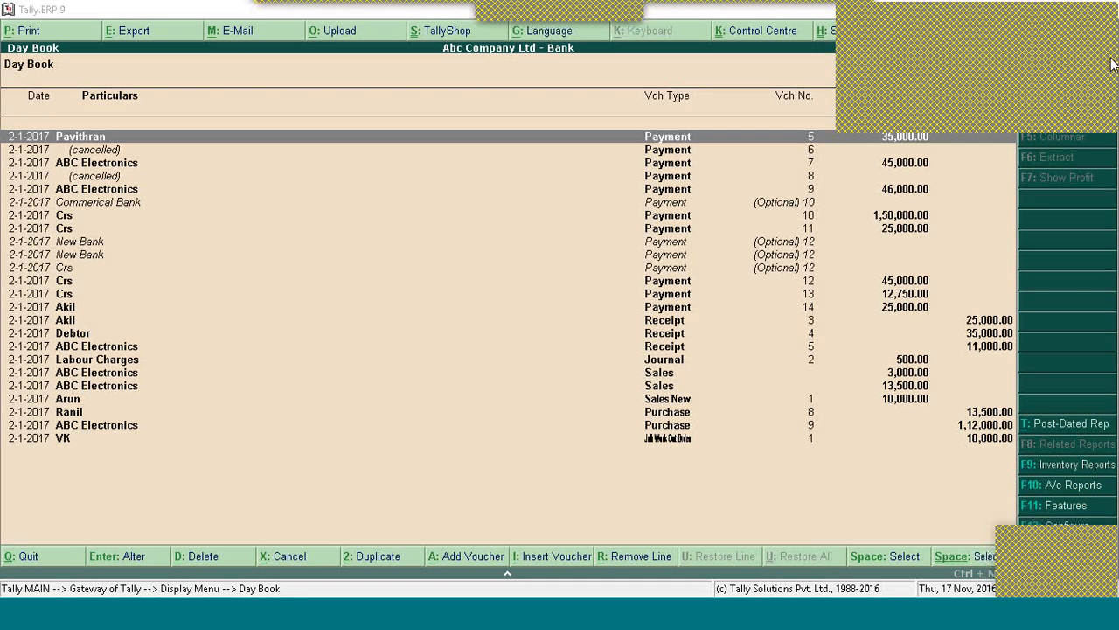
Step: Close the Day Book and Display menu, declining to quit Tally
{"action": "key", "text": "Escape"}
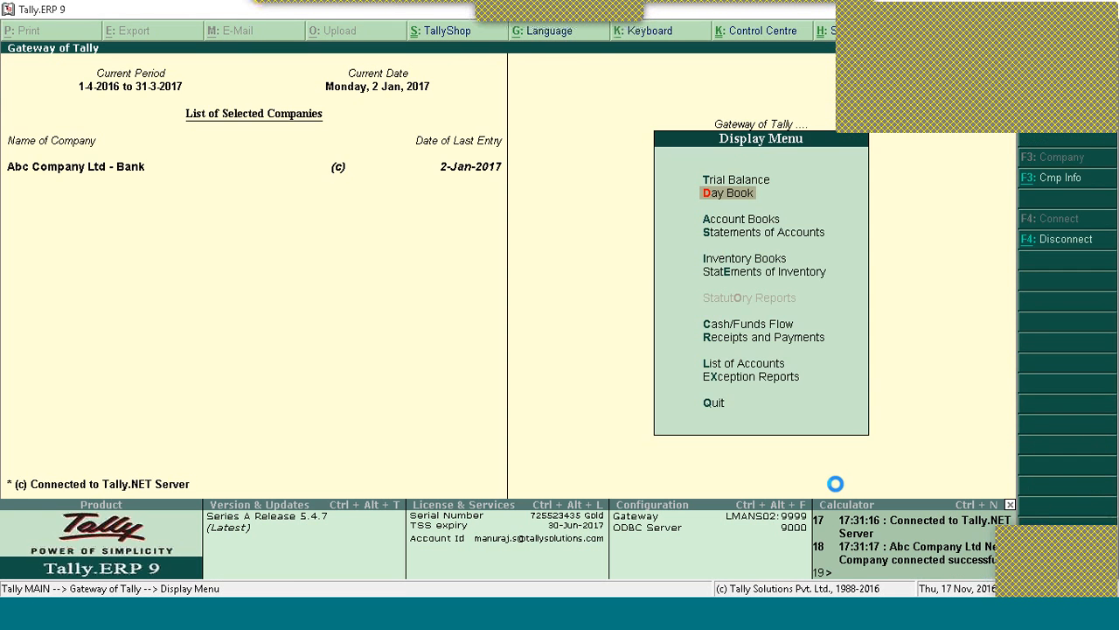
{"action": "key", "text": "Escape"}
{"action": "key", "text": "Escape"}
{"action": "key", "text": "n"}
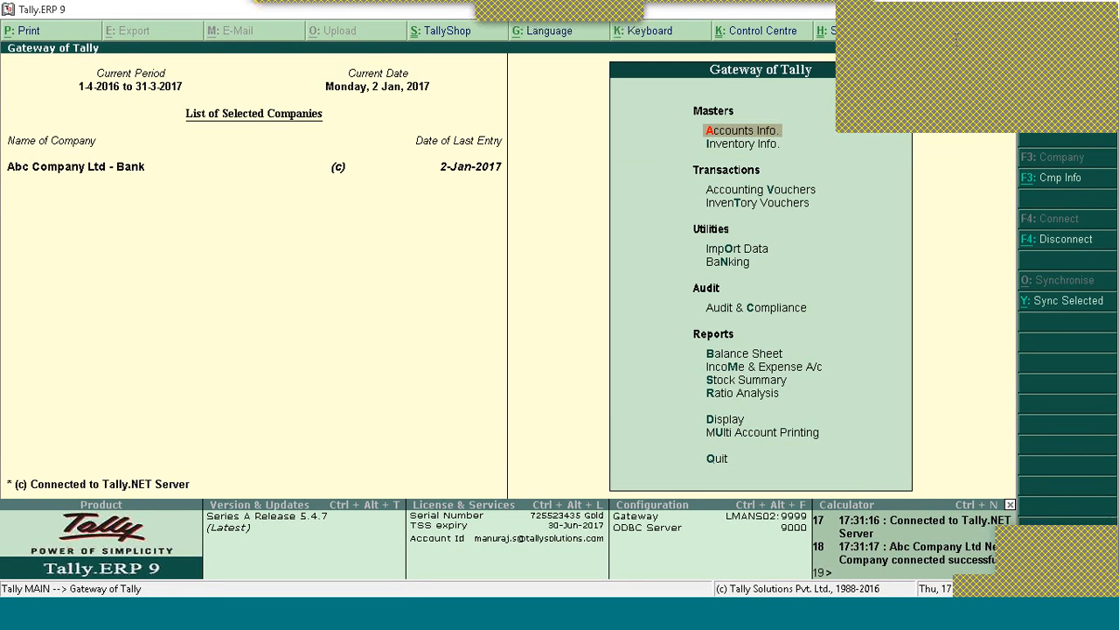
Step: Move through the Gateway reports list from Balance Sheet down to Stock Summary
{"action": "left_click", "coordinate": [861, 34]}
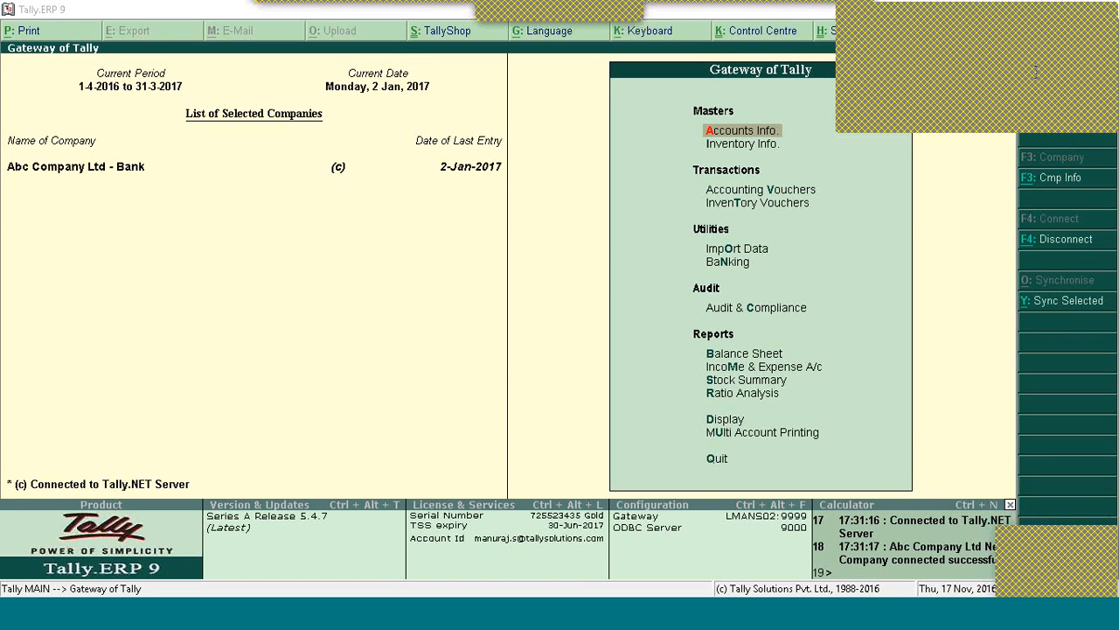
{"action": "left_click", "coordinate": [618, 354]}
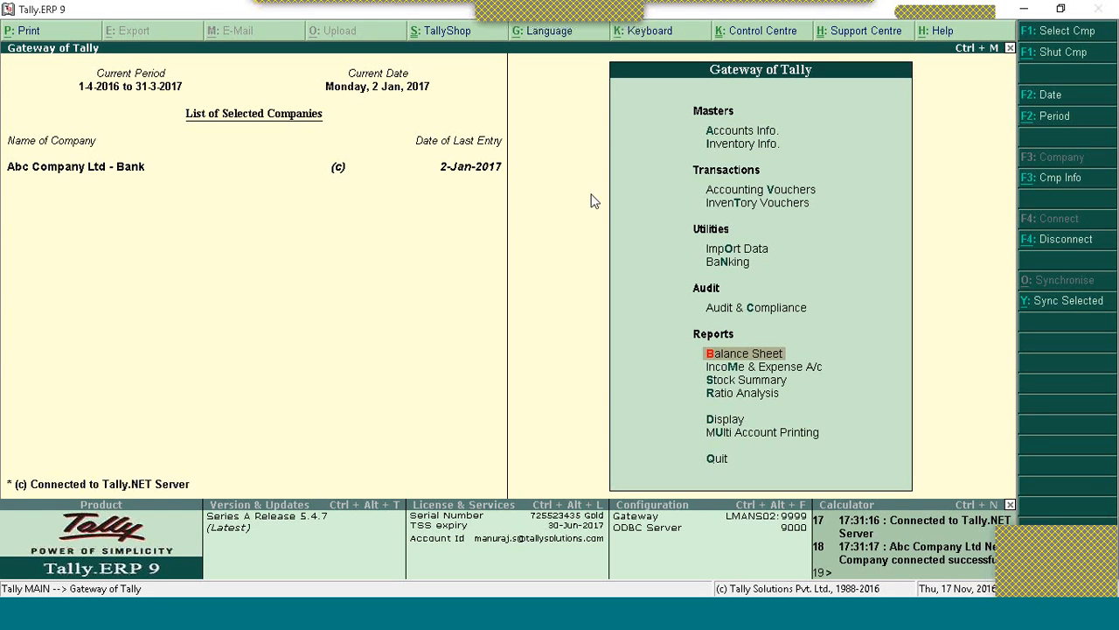
{"action": "key", "text": "Down"}
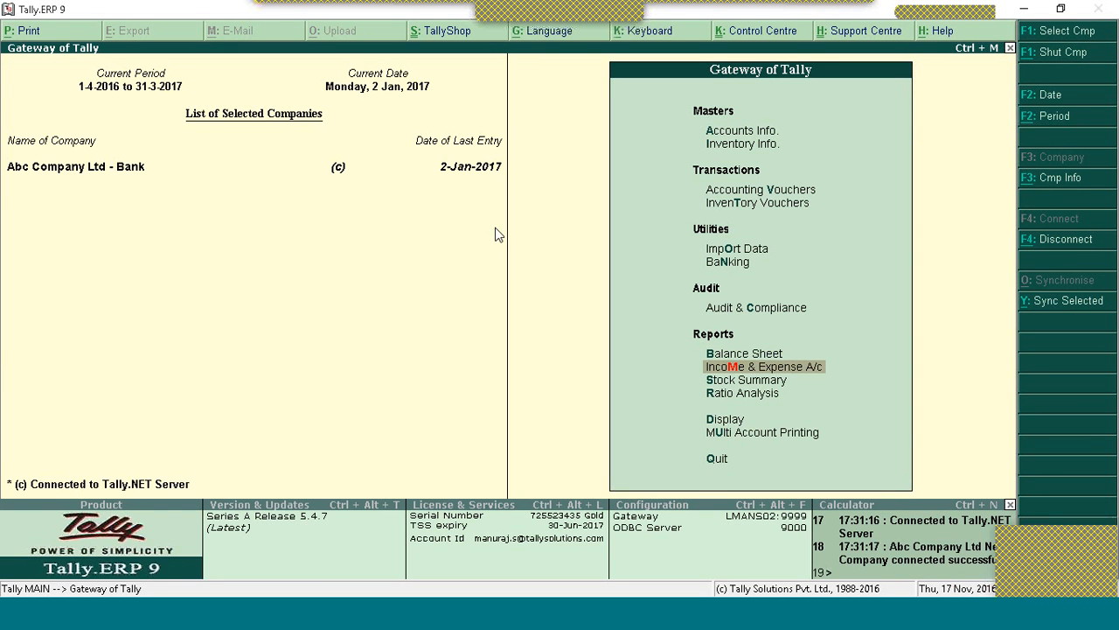
{"action": "key", "text": "Down"}
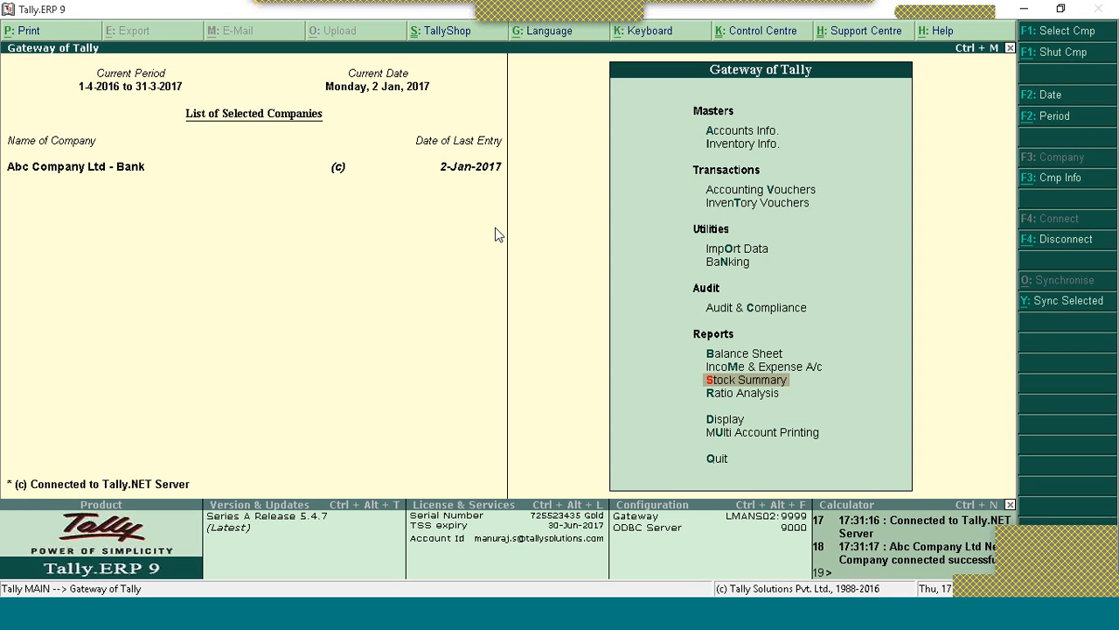